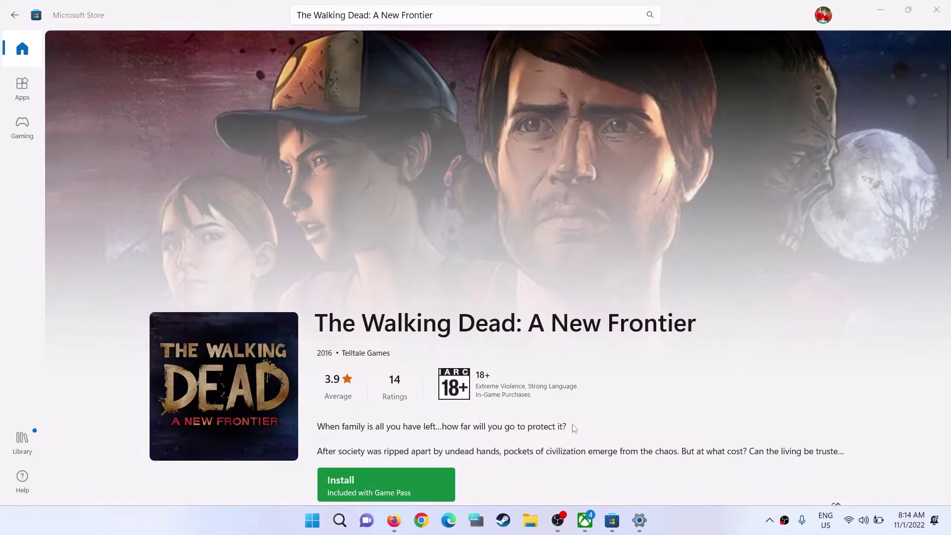
Open The Walking Dead: A New Frontier's page in the Xbox app and expand its full description.
{"action": "left_click", "coordinate": [585, 520]}
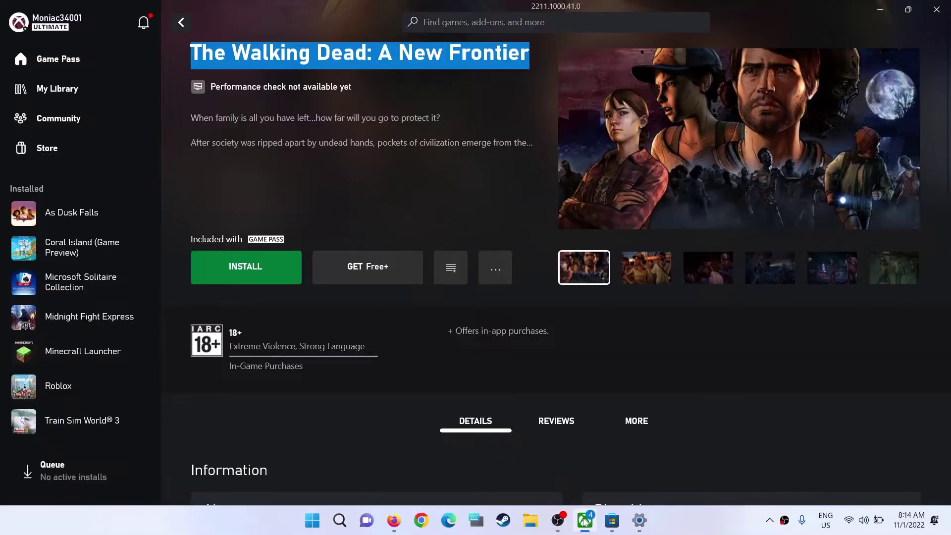
{"action": "left_click", "coordinate": [429, 133]}
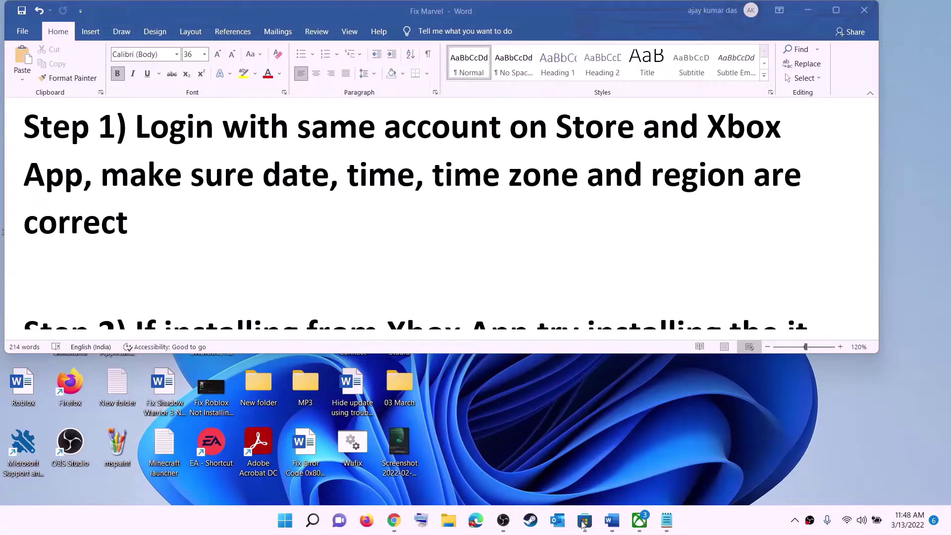
Sign out of Microsoft Store and sign back in with the same account, confirming with the account PIN.
{"action": "left_click", "coordinate": [584, 523]}
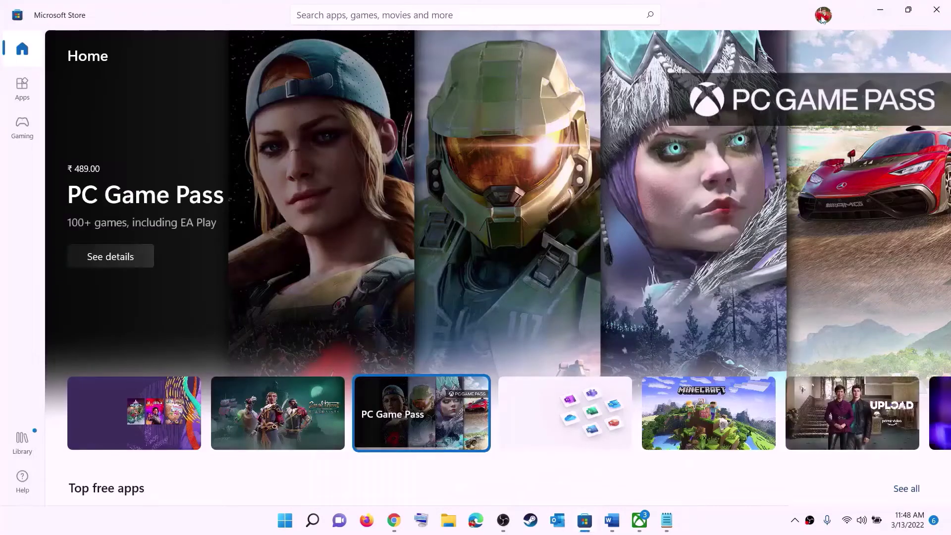
{"action": "left_click", "coordinate": [822, 16]}
{"action": "left_click", "coordinate": [693, 71]}
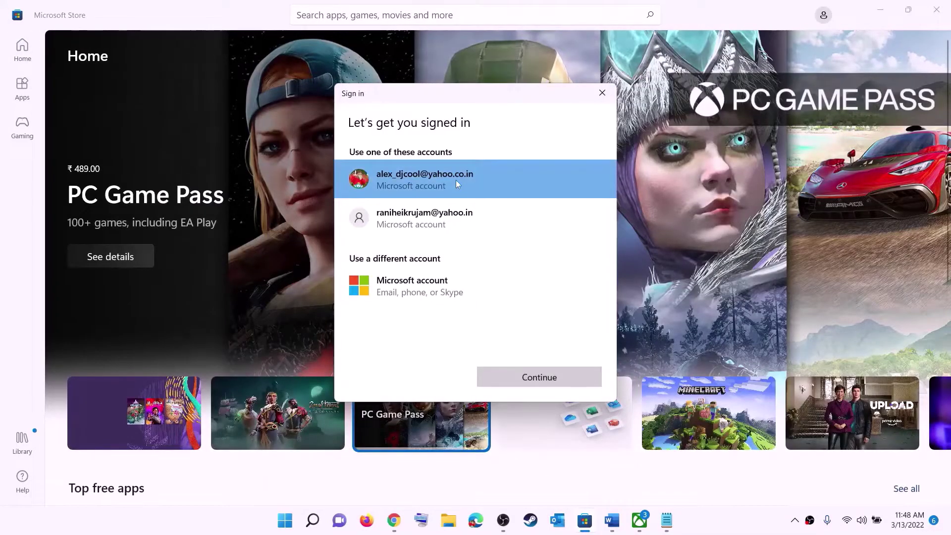
{"action": "left_click", "coordinate": [539, 377]}
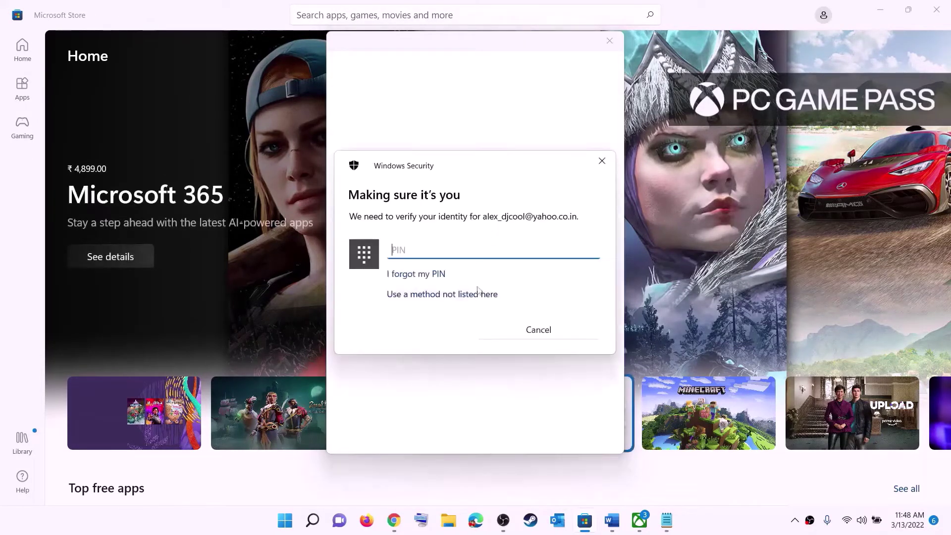
{"action": "type", "text": "111"}
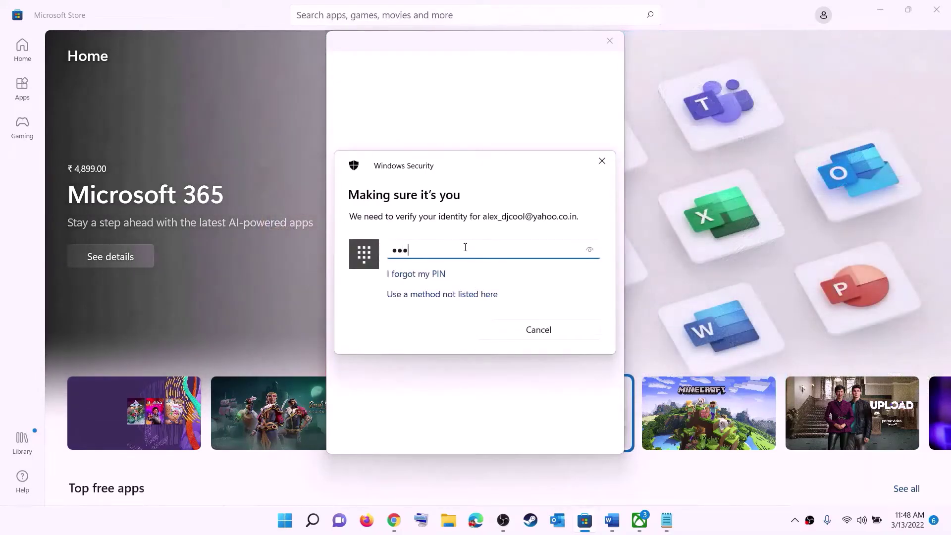
{"action": "type", "text": "1"}
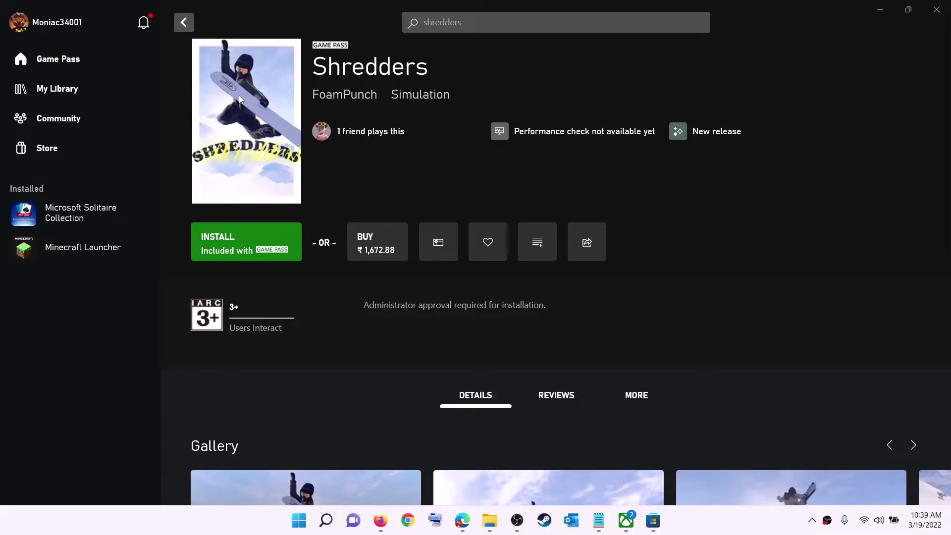
Sign out of the Xbox app and sign back in with the same account.
{"action": "left_click", "coordinate": [57, 26]}
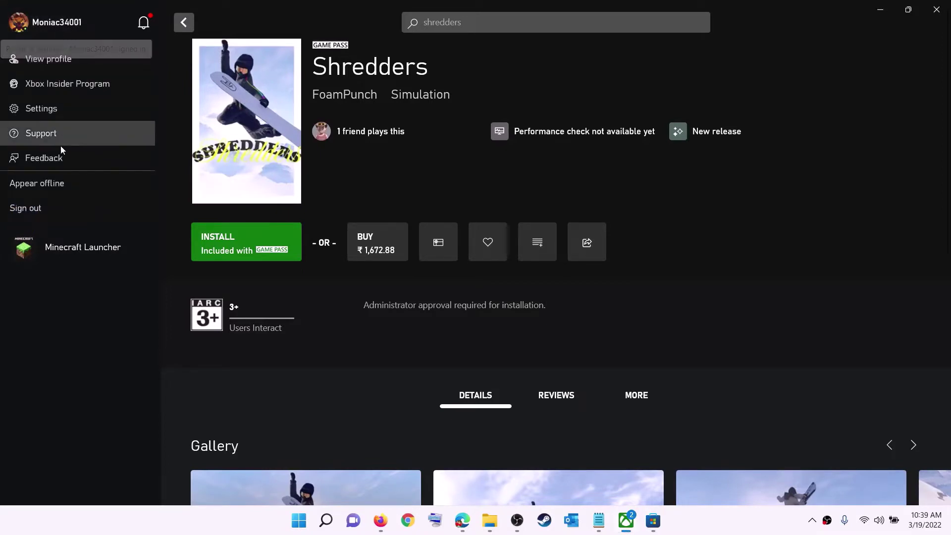
{"action": "left_click", "coordinate": [52, 210]}
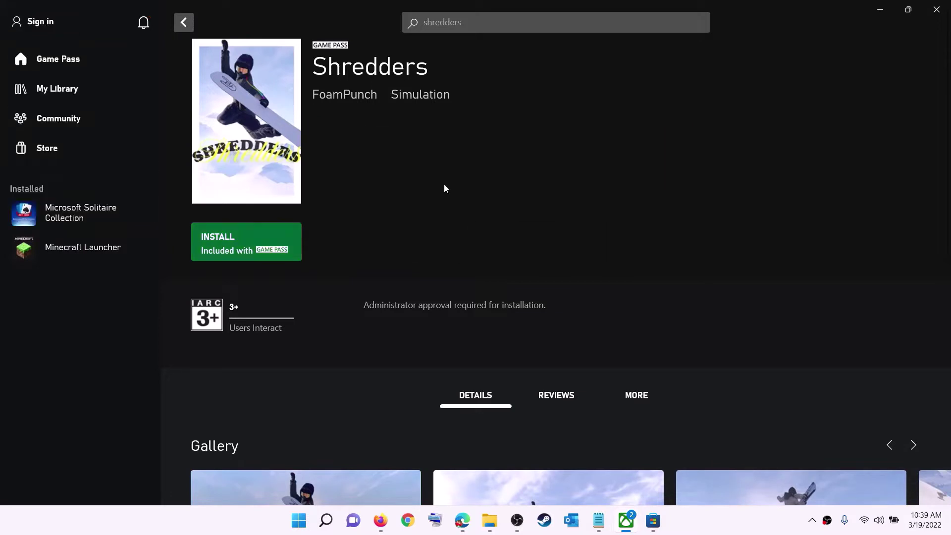
{"action": "left_click", "coordinate": [41, 22]}
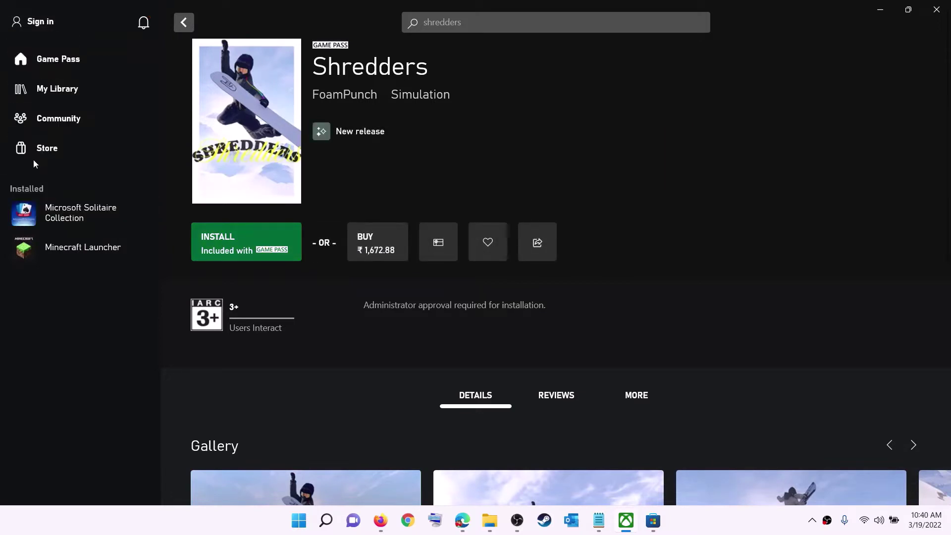
{"action": "left_click", "coordinate": [34, 159]}
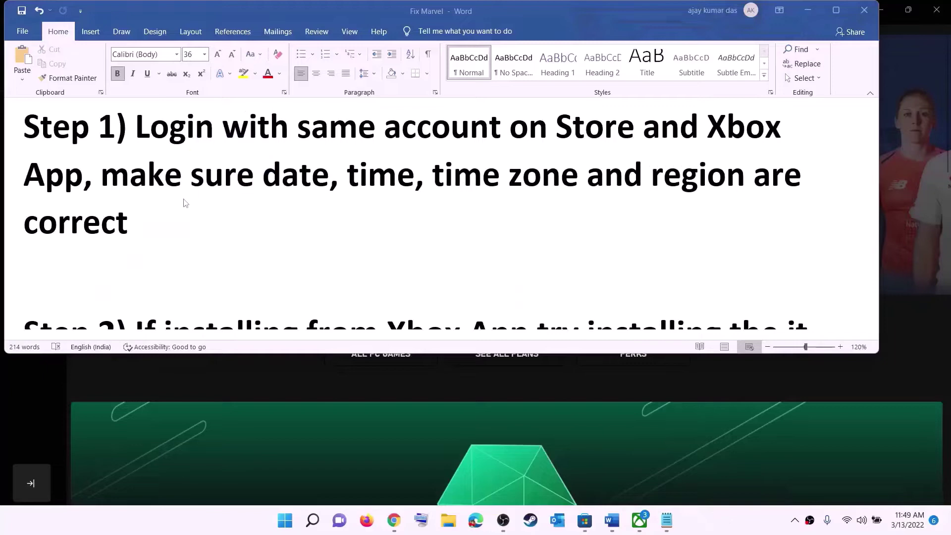
Highlight the date, time and region instruction in the Word notes and open Date & time settings.
{"action": "left_click", "coordinate": [185, 204]}
{"action": "left_click_drag", "start_coordinate": [175, 176], "coordinate": [722, 202]}
{"action": "left_click", "coordinate": [808, 10]}
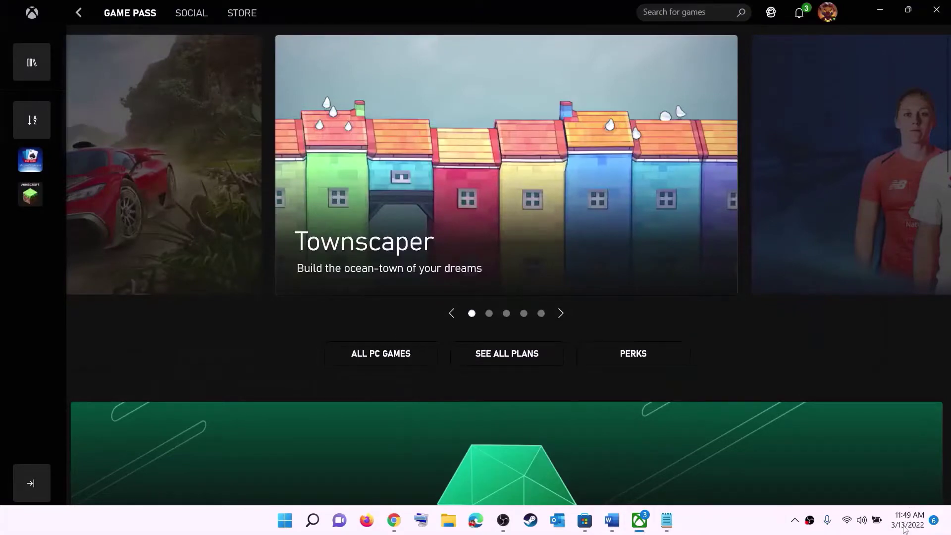
{"action": "right_click", "coordinate": [905, 528]}
{"action": "left_click", "coordinate": [905, 470]}
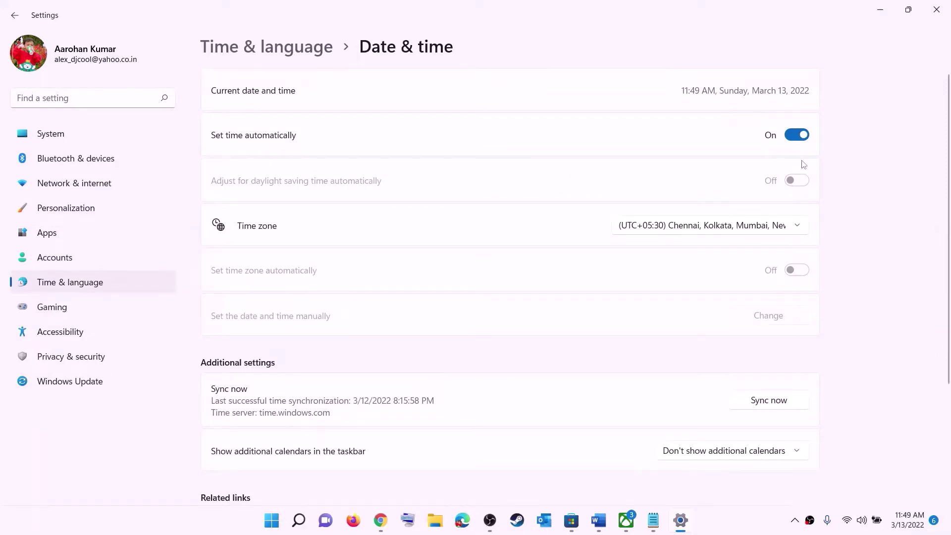
Keep the UTC+05:30 Chennai time zone and sync the clock now.
{"action": "left_click", "coordinate": [696, 227]}
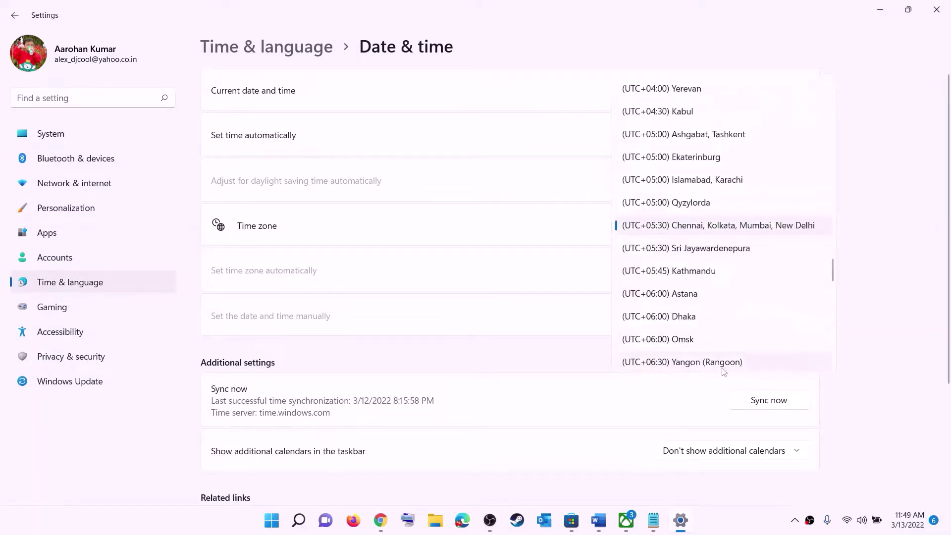
{"action": "left_click", "coordinate": [724, 229]}
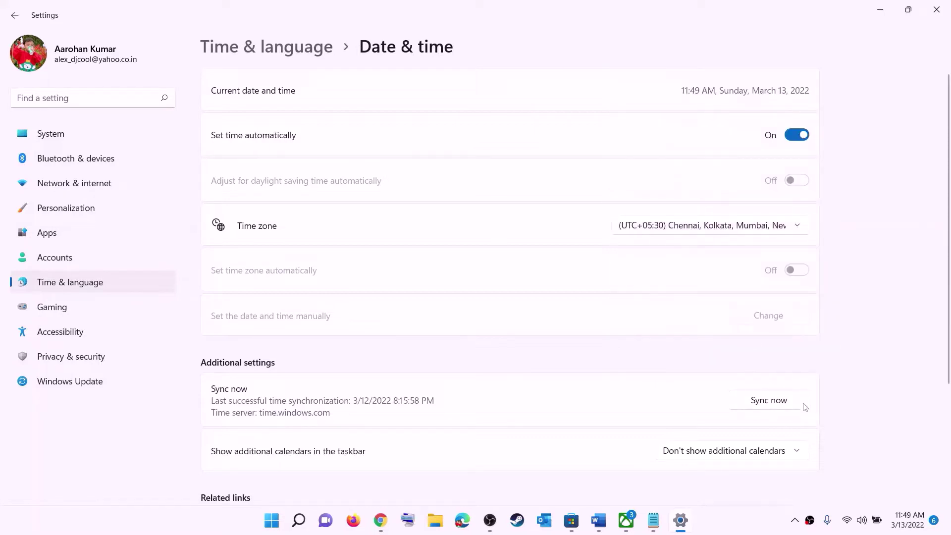
{"action": "left_click", "coordinate": [776, 404]}
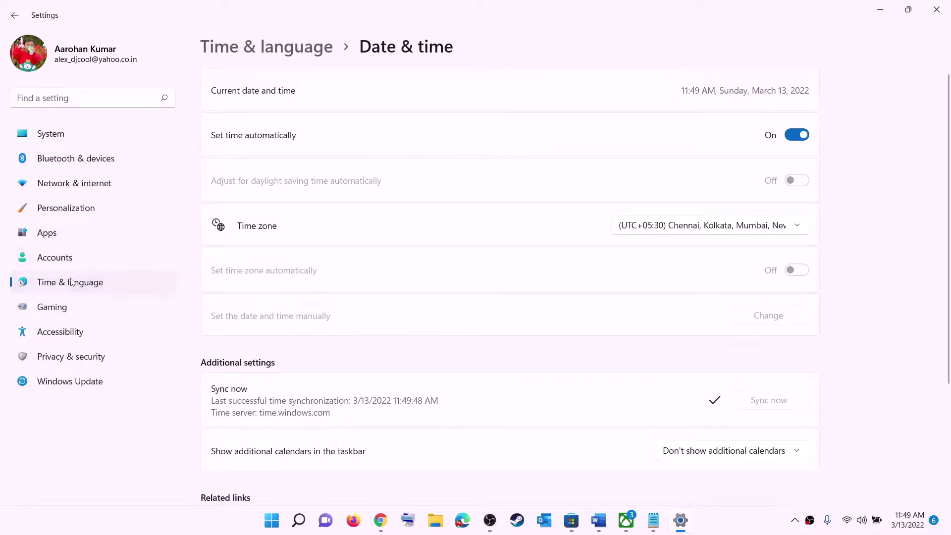
Confirm India as the country or region in Language & region, then close Settings.
{"action": "left_click", "coordinate": [74, 282]}
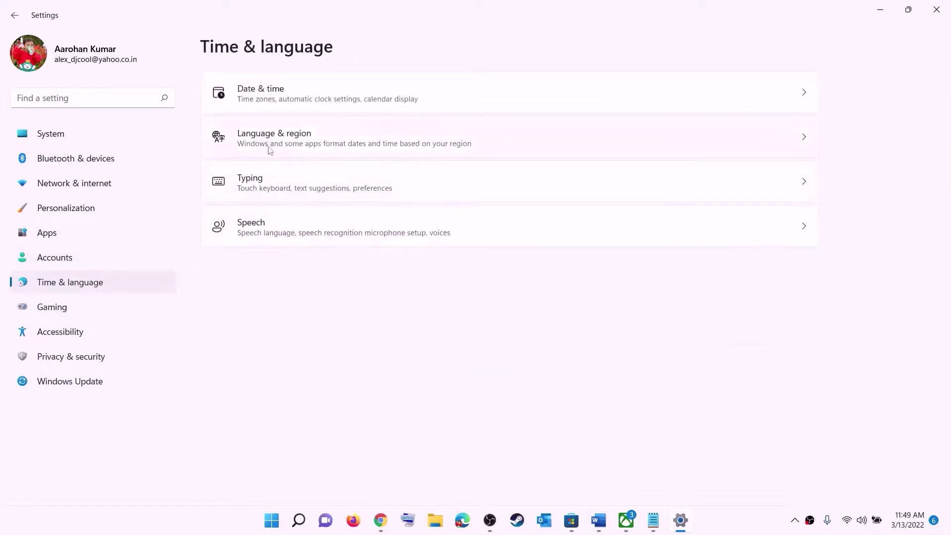
{"action": "left_click", "coordinate": [270, 144]}
{"action": "left_click", "coordinate": [772, 278]}
{"action": "left_click", "coordinate": [919, 185]}
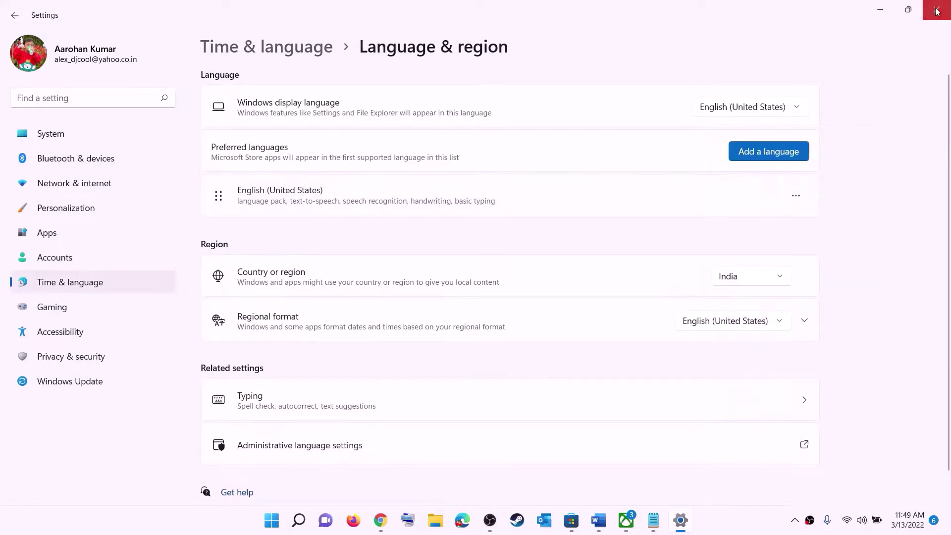
{"action": "left_click", "coordinate": [936, 9]}
Scroll the Fix Marvel notes to Step 2, highlight the Microsoft Store library text, and switch to Store.
{"action": "left_click", "coordinate": [610, 520]}
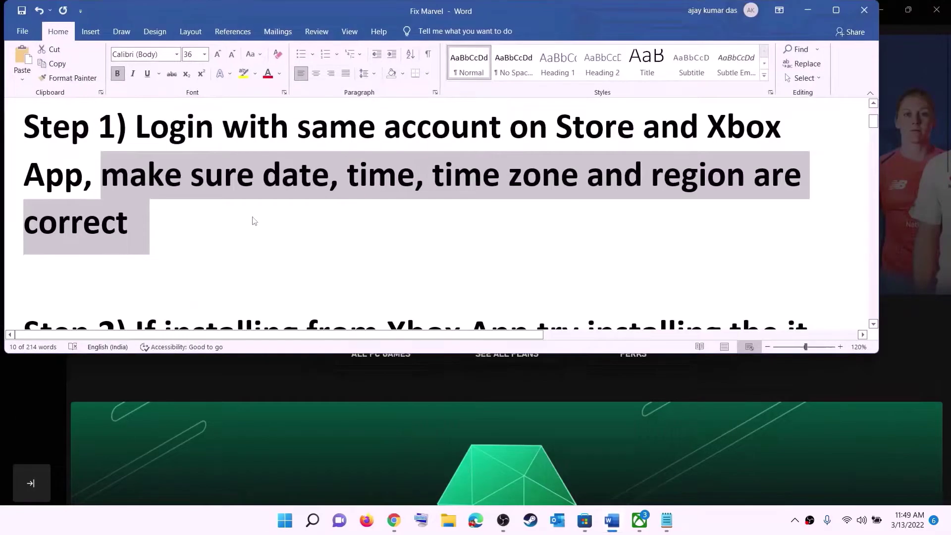
{"action": "scroll", "coordinate": [197, 218], "scroll_direction": "down", "scroll_amount": 2}
{"action": "scroll", "coordinate": [198, 218], "scroll_direction": "down", "scroll_amount": 1}
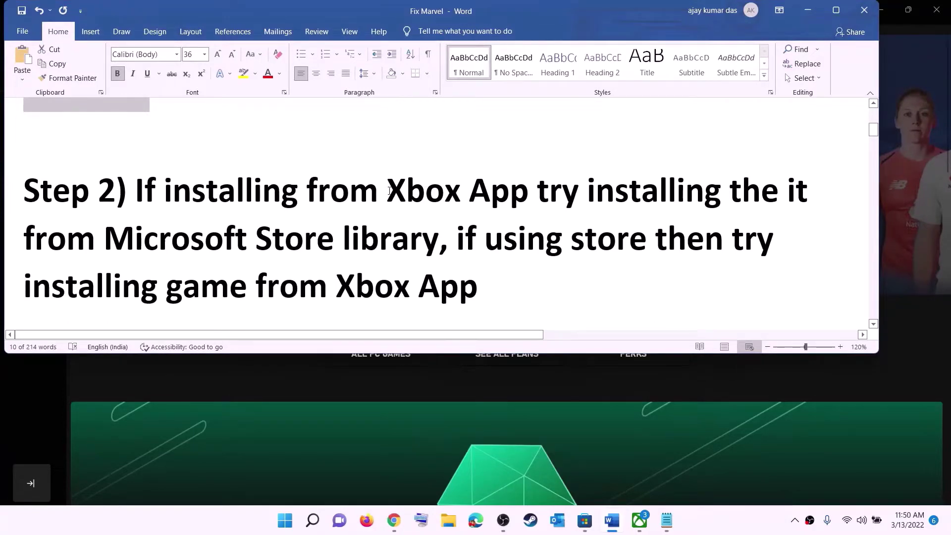
{"action": "left_click_drag", "start_coordinate": [389, 189], "coordinate": [326, 213]}
{"action": "left_click", "coordinate": [587, 193]}
{"action": "left_click_drag", "start_coordinate": [537, 192], "coordinate": [439, 239]}
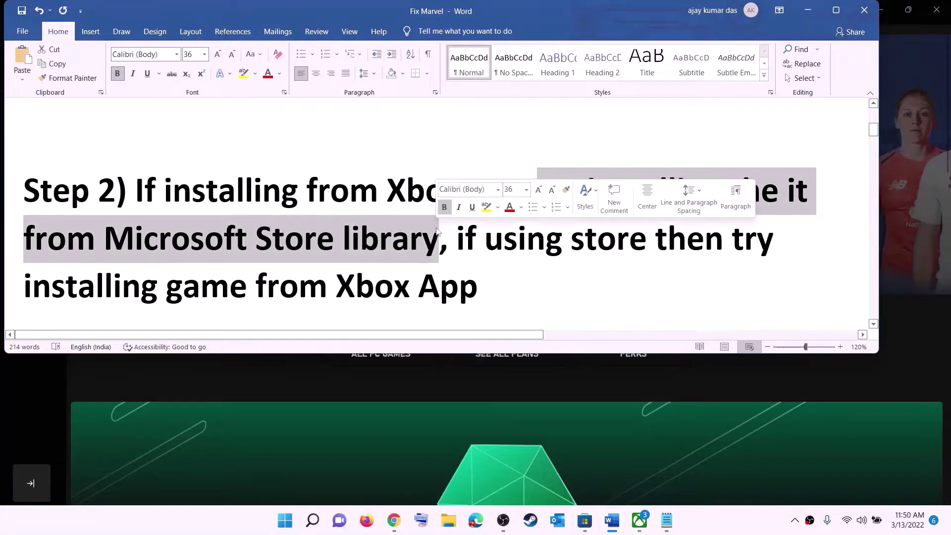
{"action": "left_click", "coordinate": [585, 527]}
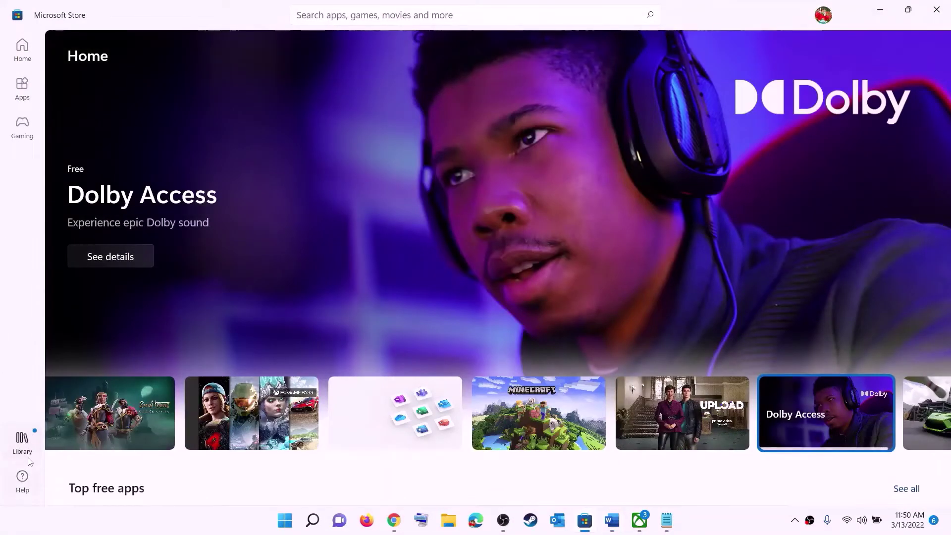
Browse the Store Library's 33 pending updates and downloads, then return to the Word notes.
{"action": "left_click", "coordinate": [22, 446]}
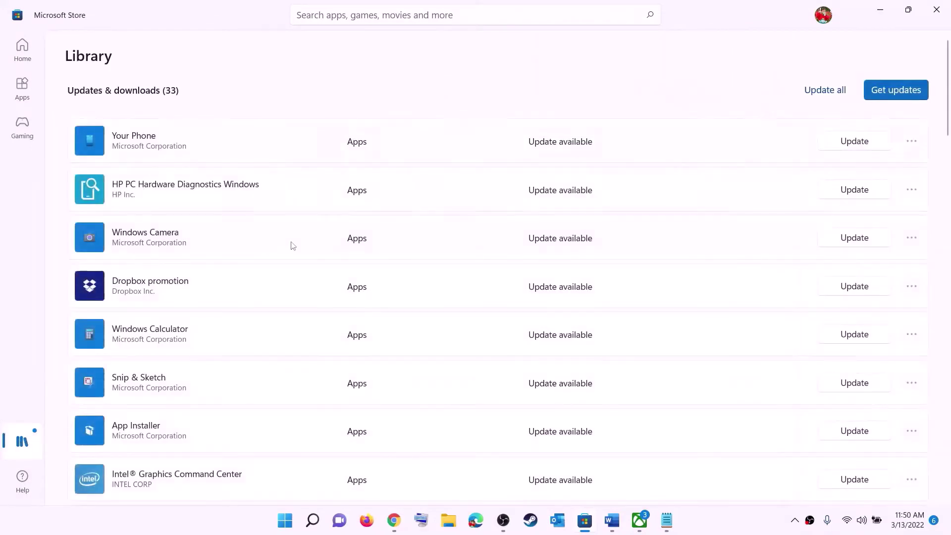
{"action": "scroll", "coordinate": [649, 317], "scroll_direction": "down", "scroll_amount": 5}
{"action": "scroll", "coordinate": [651, 312], "scroll_direction": "down", "scroll_amount": 4}
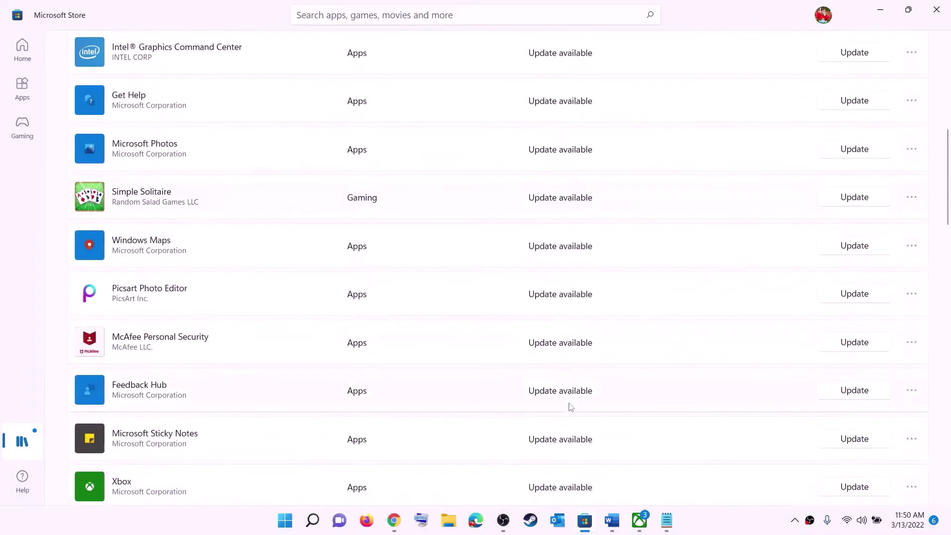
{"action": "scroll", "coordinate": [569, 408], "scroll_direction": "up", "scroll_amount": 9}
{"action": "scroll", "coordinate": [577, 332], "scroll_direction": "down", "scroll_amount": 20}
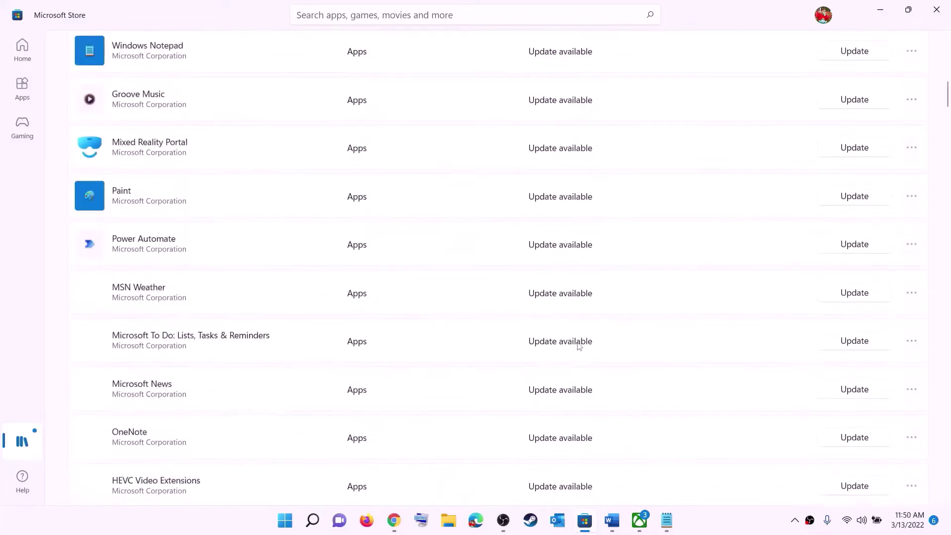
{"action": "scroll", "coordinate": [619, 312], "scroll_direction": "up", "scroll_amount": 20}
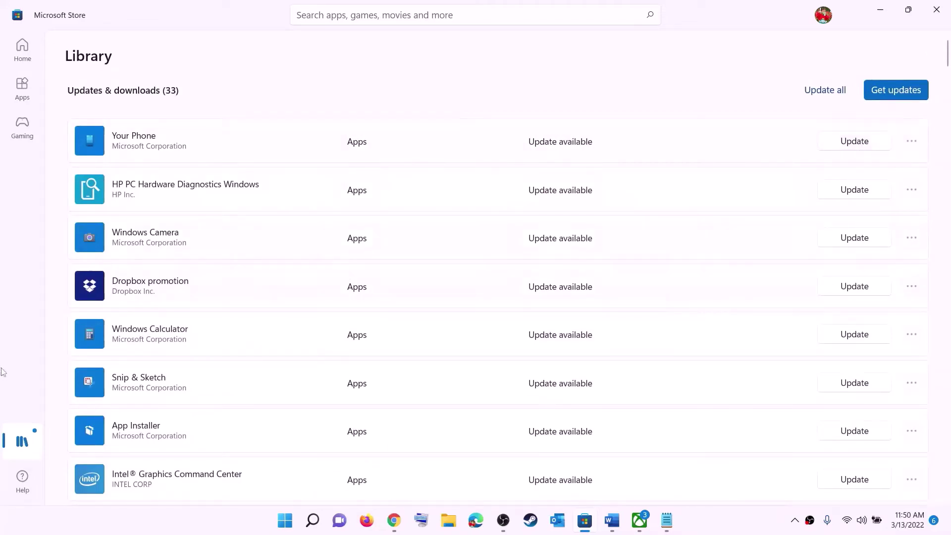
{"action": "left_click", "coordinate": [612, 520]}
Highlight the Step 2 Xbox App install line and briefly try the Xbox app's game search.
{"action": "left_click", "coordinate": [485, 240]}
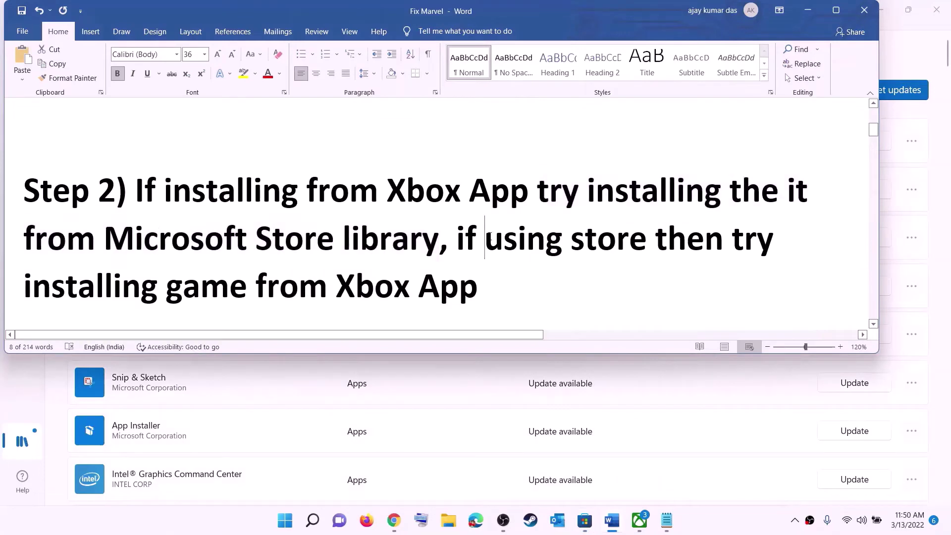
{"action": "left_click_drag", "start_coordinate": [485, 240], "coordinate": [594, 256]}
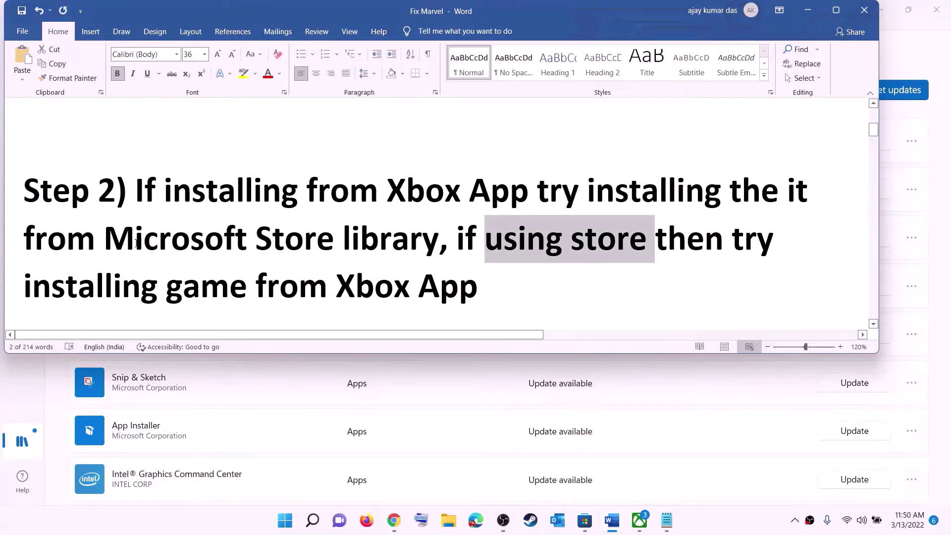
{"action": "left_click_drag", "start_coordinate": [23, 286], "coordinate": [486, 278]}
{"action": "left_click", "coordinate": [639, 521]}
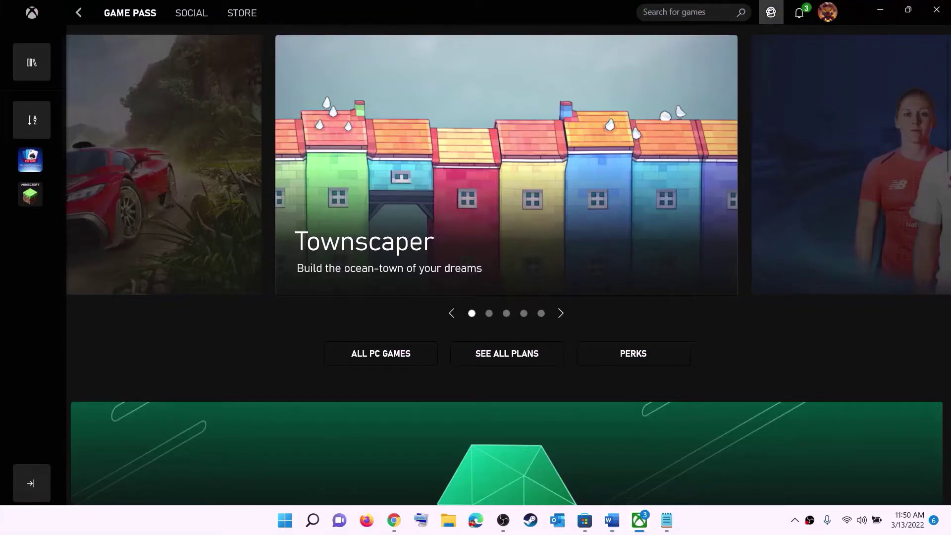
{"action": "left_click", "coordinate": [709, 14]}
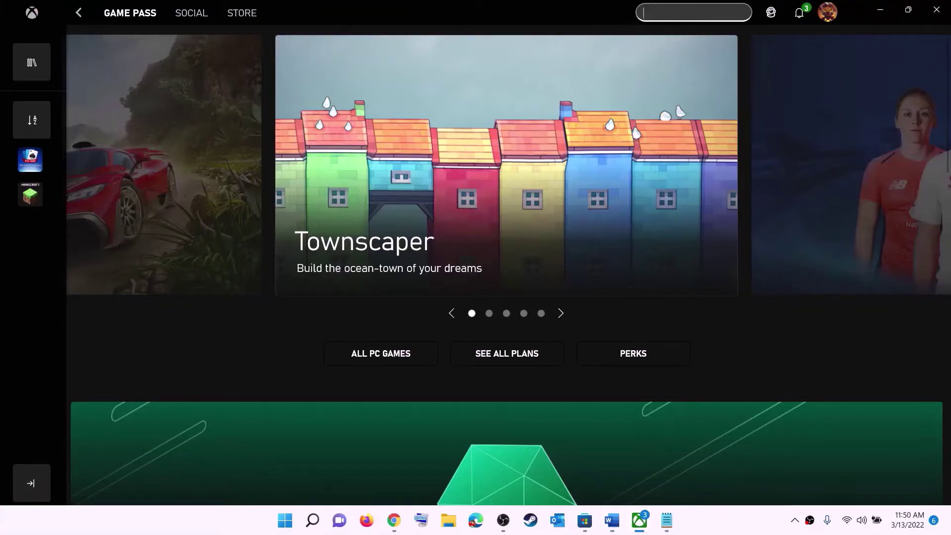
{"action": "left_click", "coordinate": [881, 9]}
Scroll the Fix Marvel notes down to the Step 3 PowerShell command.
{"action": "left_click", "coordinate": [503, 238]}
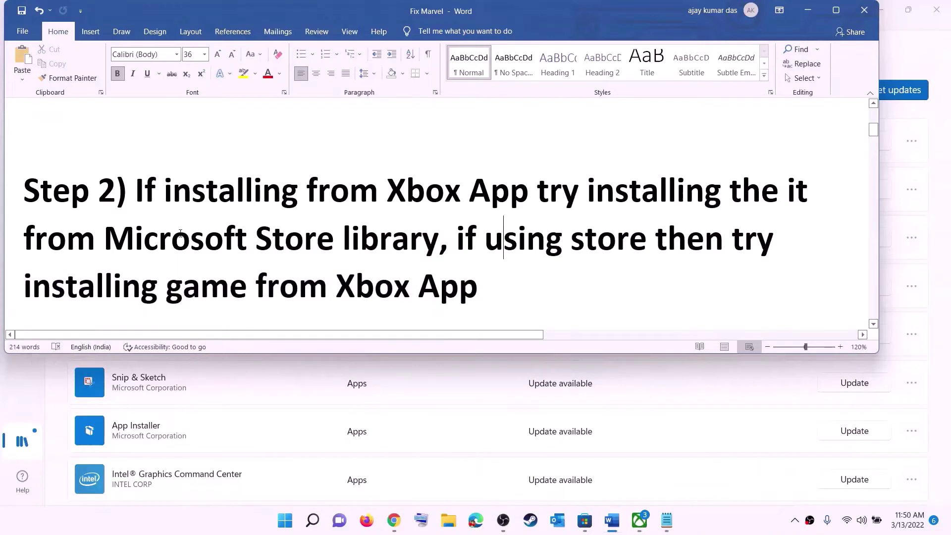
{"action": "scroll", "coordinate": [301, 234], "scroll_direction": "down", "scroll_amount": 5}
{"action": "scroll", "coordinate": [300, 235], "scroll_direction": "down", "scroll_amount": 2}
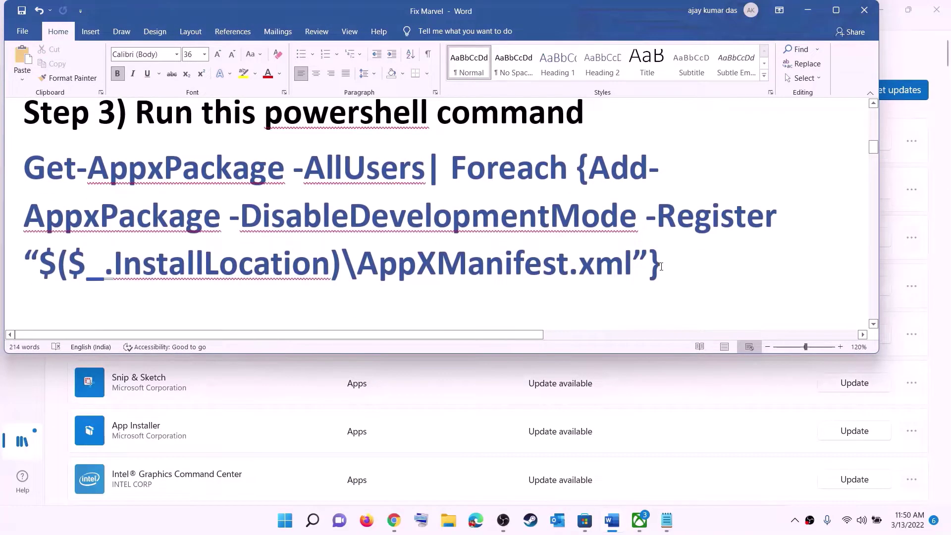
Copy the Step 3 Get-AppxPackage re-register command from the Word notes.
{"action": "triple_click", "coordinate": [462, 218]}
{"action": "right_click", "coordinate": [131, 194]}
{"action": "left_click", "coordinate": [161, 217]}
Launch Windows PowerShell as administrator and place it beside the notes.
{"action": "left_click", "coordinate": [285, 520]}
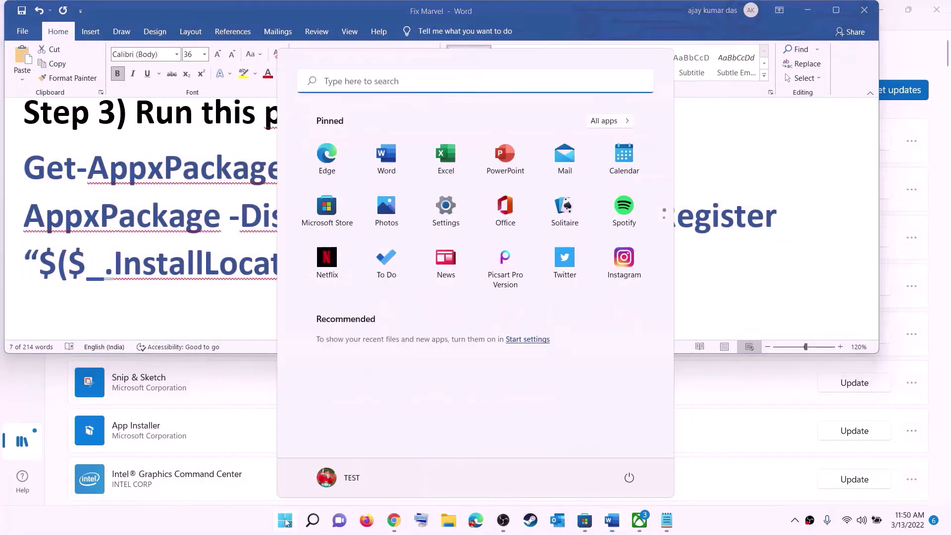
{"action": "type", "text": "powers"}
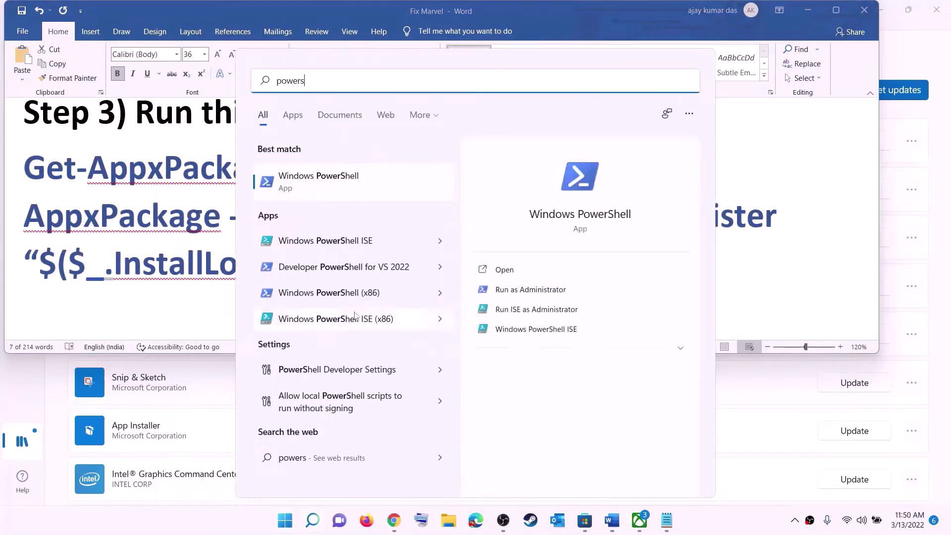
{"action": "right_click", "coordinate": [330, 185]}
{"action": "left_click", "coordinate": [423, 204]}
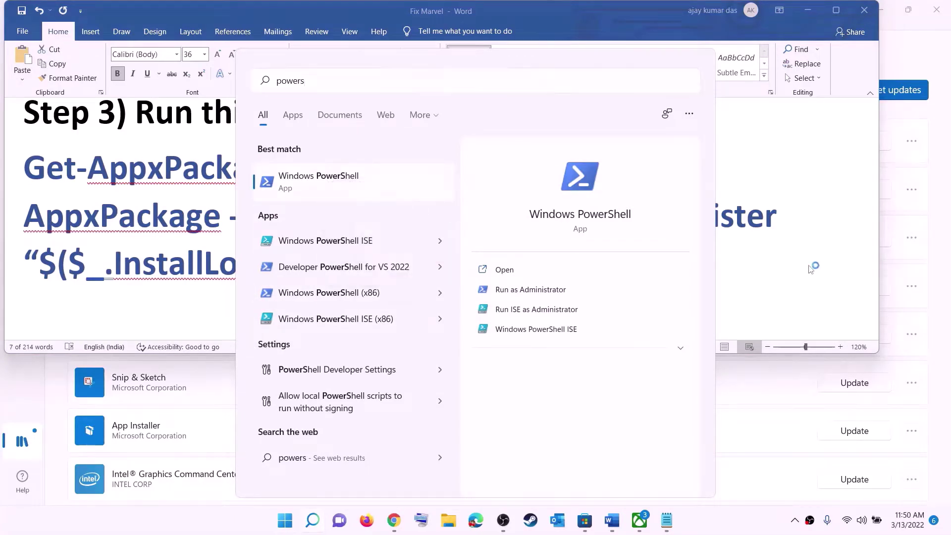
{"action": "left_click", "coordinate": [434, 358]}
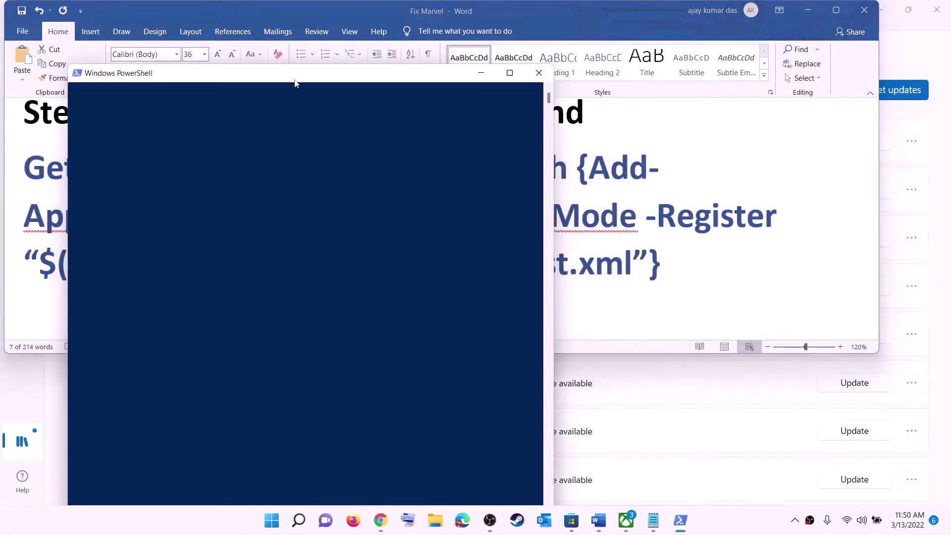
{"action": "left_click_drag", "start_coordinate": [297, 81], "coordinate": [424, 90]}
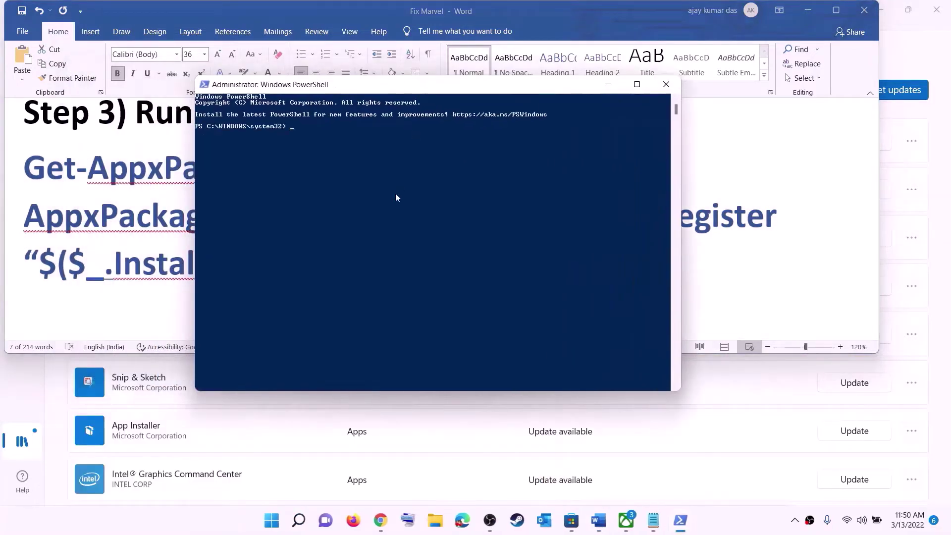
Paste and run the Get-AppxPackage re-register command, then close PowerShell.
{"action": "right_click", "coordinate": [396, 193]}
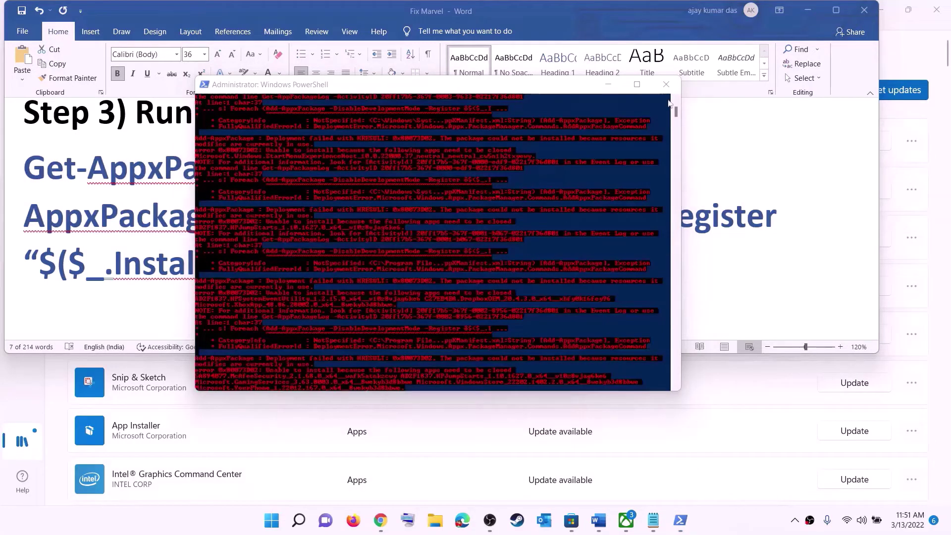
{"action": "left_click", "coordinate": [666, 84]}
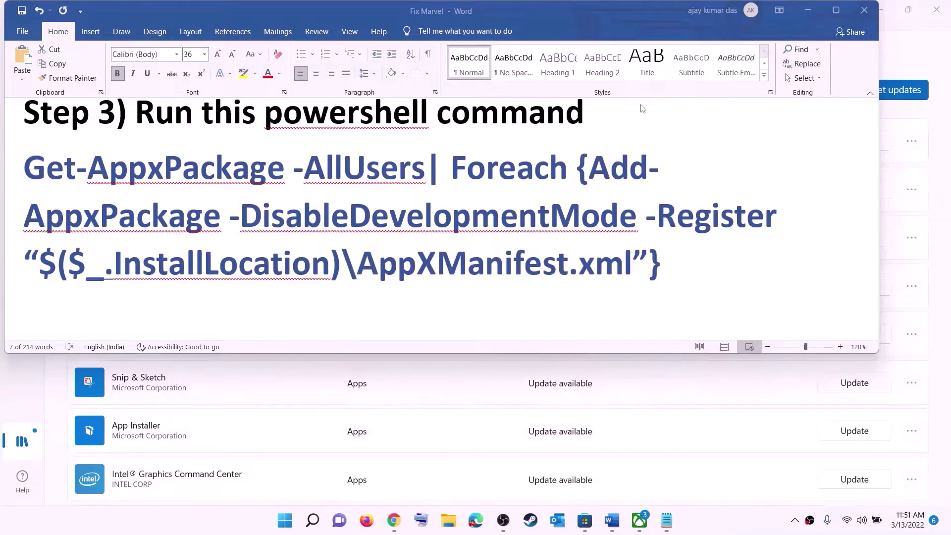
Set the Step 4 Microsoft.WindowsStore cache-folder path line to 14 pt font size.
{"action": "scroll", "coordinate": [410, 209], "scroll_direction": "down", "scroll_amount": 4}
{"action": "scroll", "coordinate": [446, 213], "scroll_direction": "up", "scroll_amount": 1}
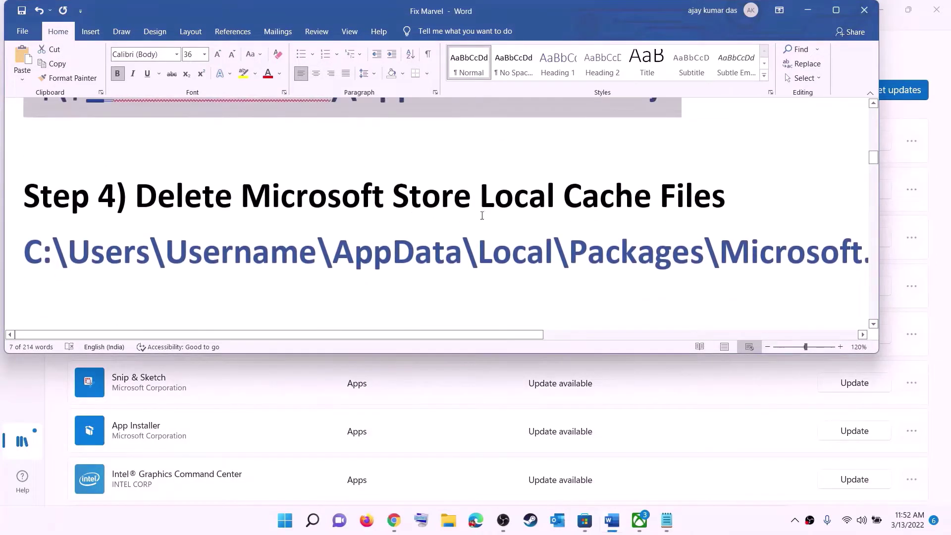
{"action": "triple_click", "coordinate": [472, 255]}
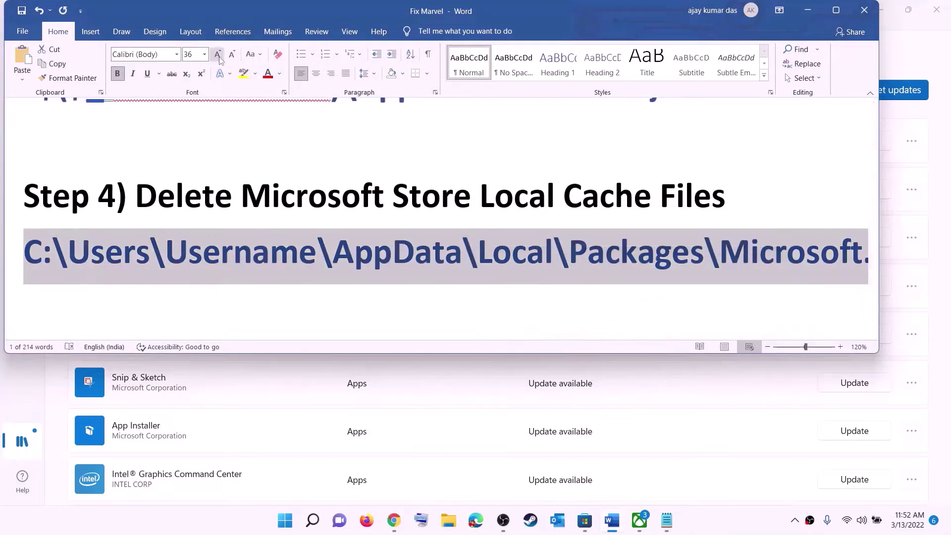
{"action": "left_click", "coordinate": [205, 55]}
{"action": "left_click", "coordinate": [191, 126]}
{"action": "left_click", "coordinate": [471, 250]}
{"action": "left_click", "coordinate": [448, 520]}
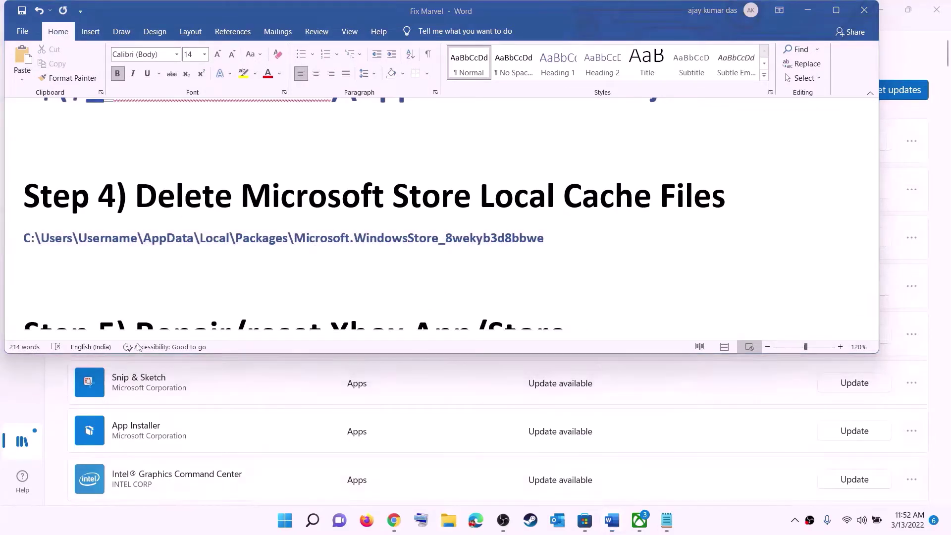
Navigate from This PC through Windows (C:) and Users into the user's profile folder.
{"action": "left_click", "coordinate": [46, 246]}
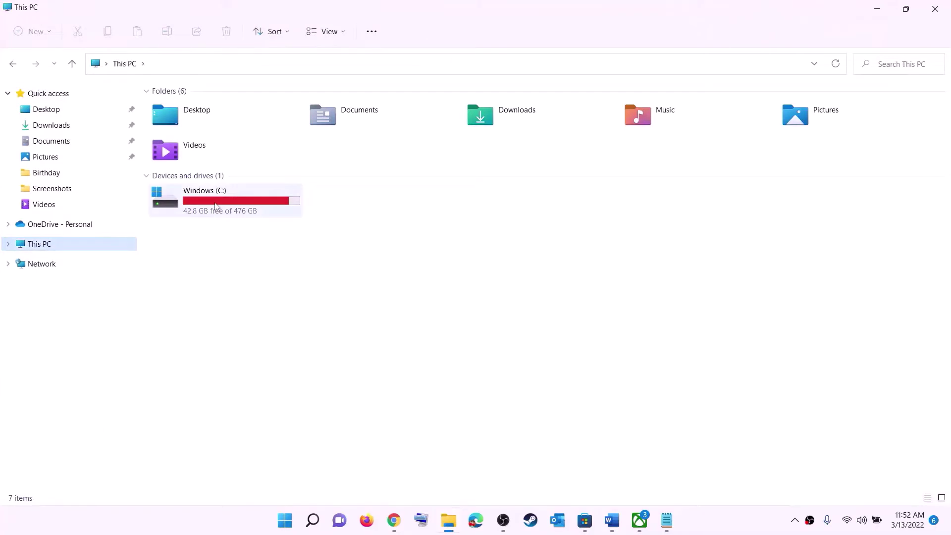
{"action": "double_click", "coordinate": [217, 206]}
{"action": "scroll", "coordinate": [242, 311], "scroll_direction": "down", "scroll_amount": 4}
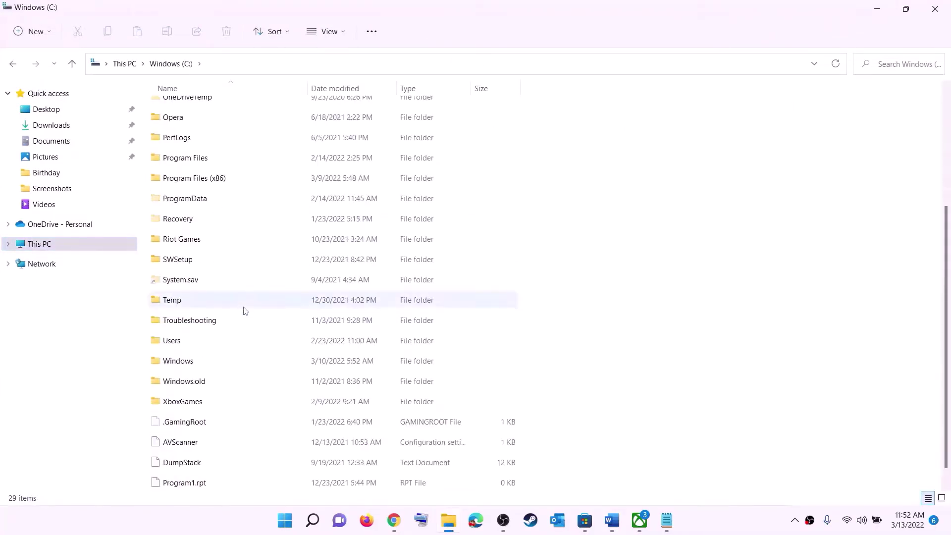
{"action": "left_click", "coordinate": [212, 343]}
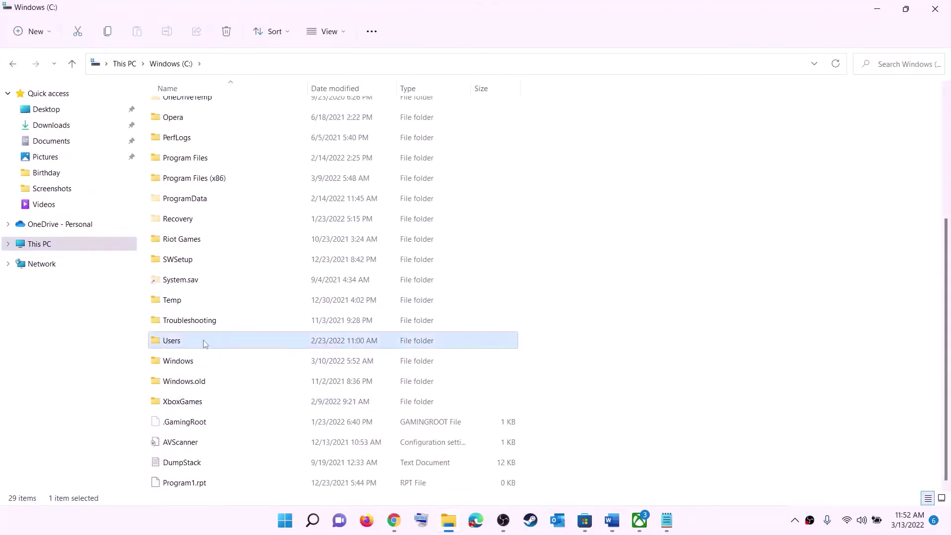
{"action": "double_click", "coordinate": [206, 344]}
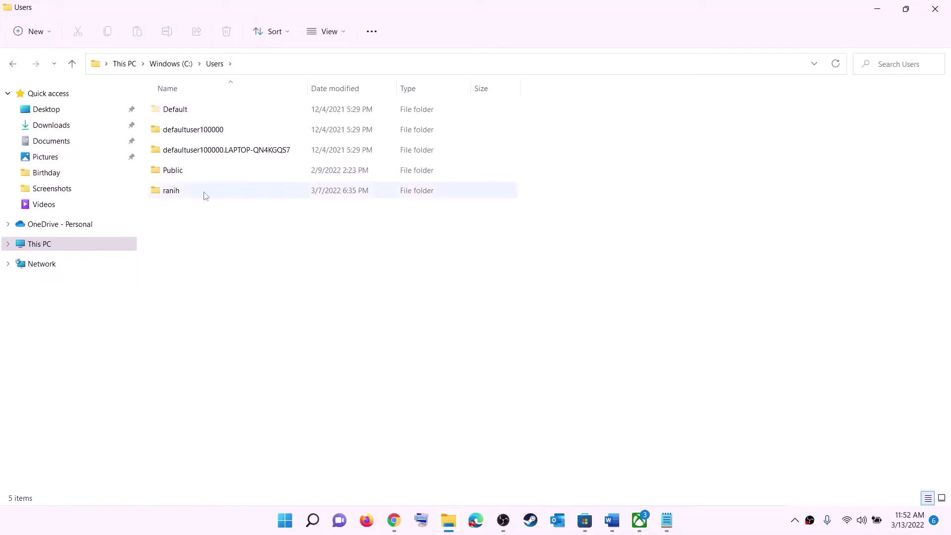
{"action": "double_click", "coordinate": [171, 191]}
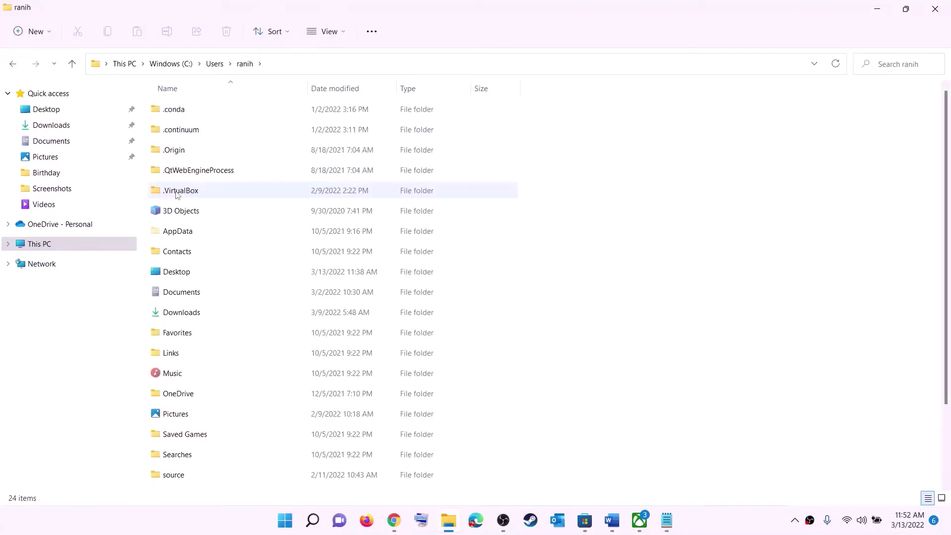
Turn on Hidden items in the View options so the AppData folder is visible.
{"action": "left_click", "coordinate": [166, 231]}
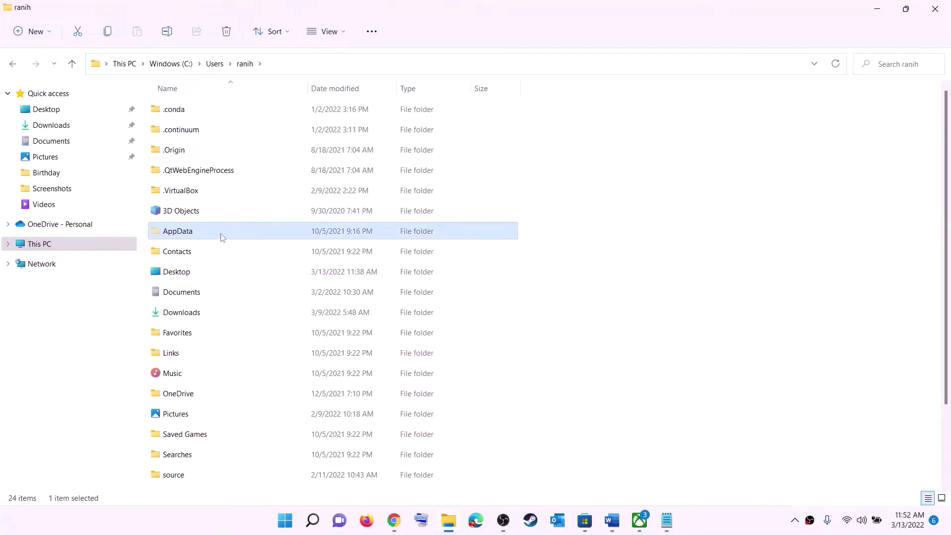
{"action": "left_click", "coordinate": [345, 34]}
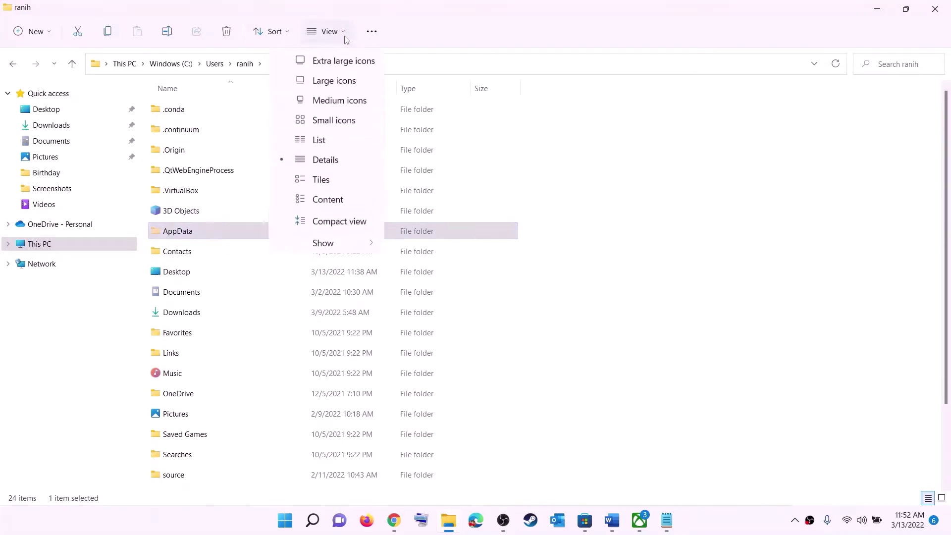
{"action": "mouse_move", "coordinate": [325, 242]}
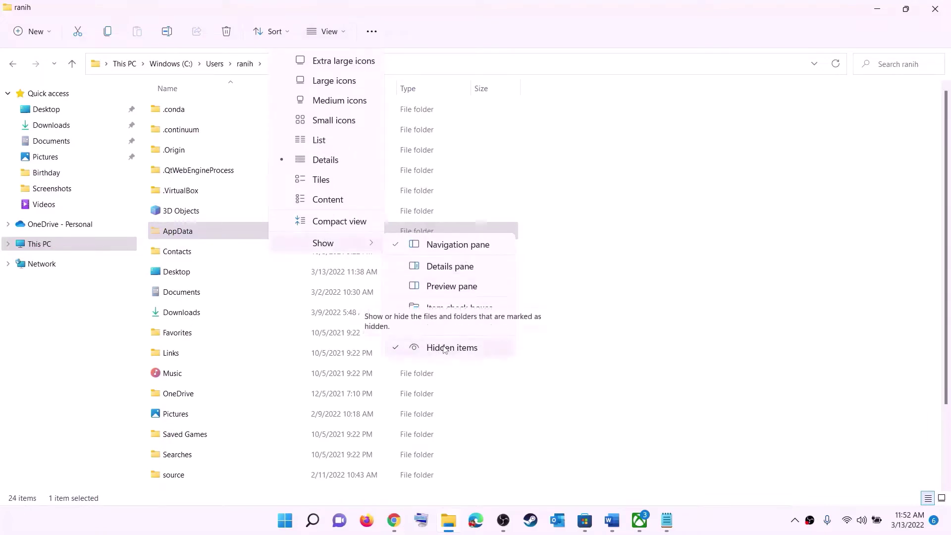
{"action": "left_click", "coordinate": [197, 234]}
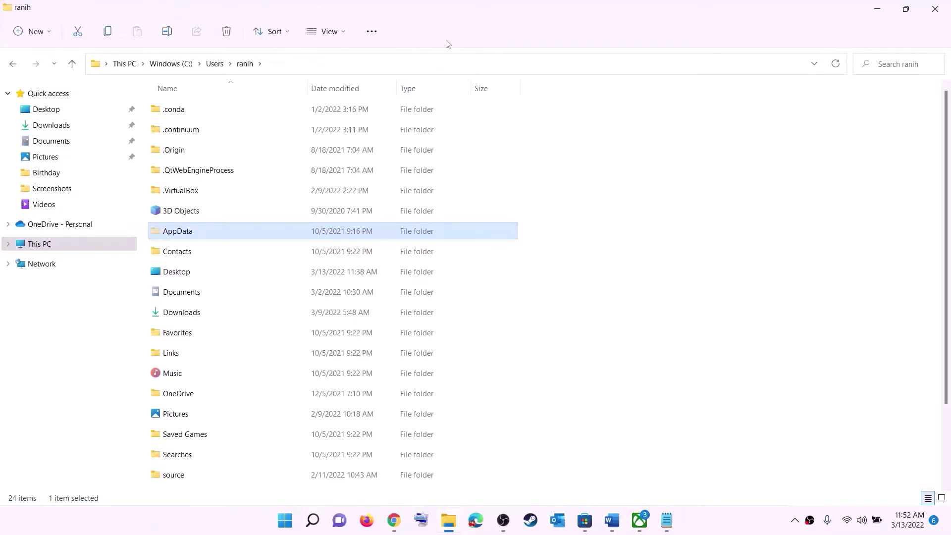
Open AppData, then Local, then the Packages folder.
{"action": "left_click", "coordinate": [208, 236]}
{"action": "left_click", "coordinate": [230, 233]}
{"action": "double_click", "coordinate": [217, 235]}
{"action": "left_click", "coordinate": [193, 110]}
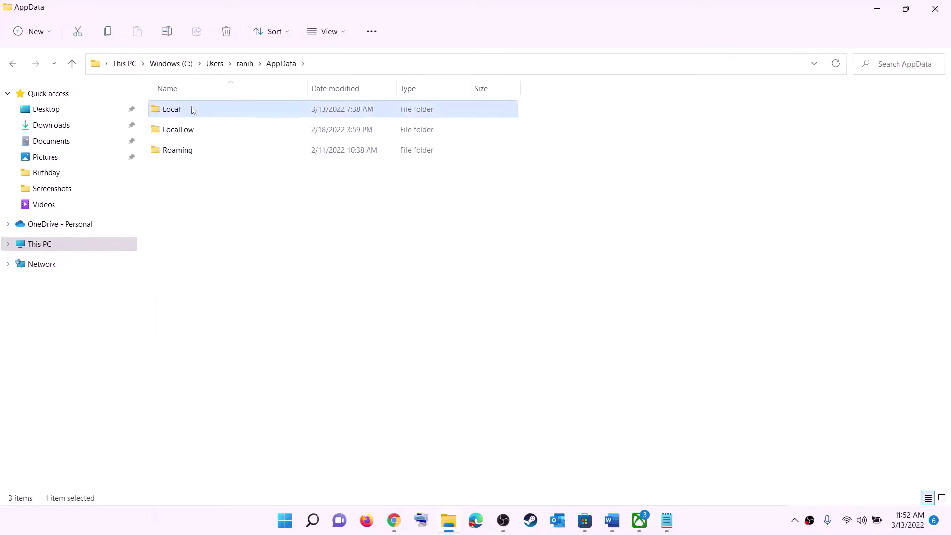
{"action": "double_click", "coordinate": [191, 108]}
{"action": "left_click", "coordinate": [216, 237]}
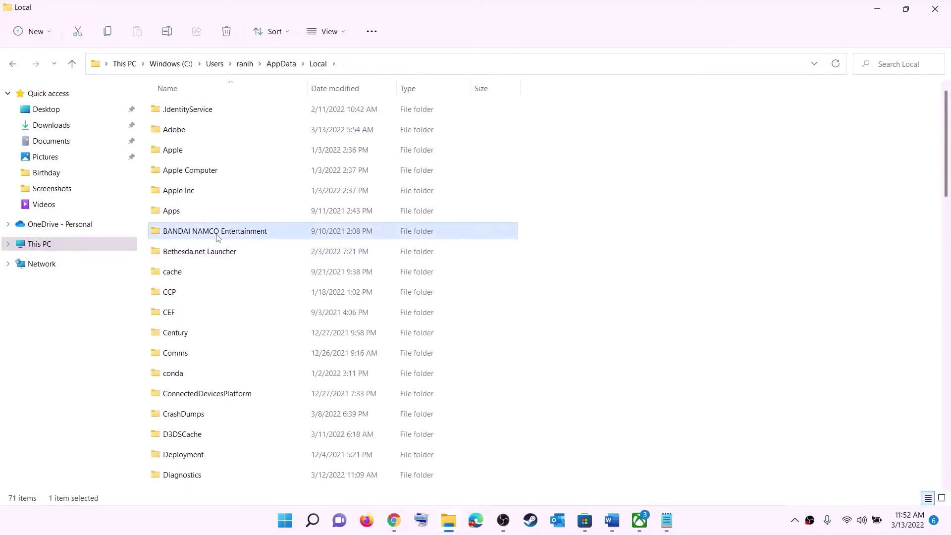
{"action": "key", "text": "p"}
{"action": "left_click", "coordinate": [204, 110]}
{"action": "left_click", "coordinate": [222, 106]}
{"action": "double_click", "coordinate": [221, 107]}
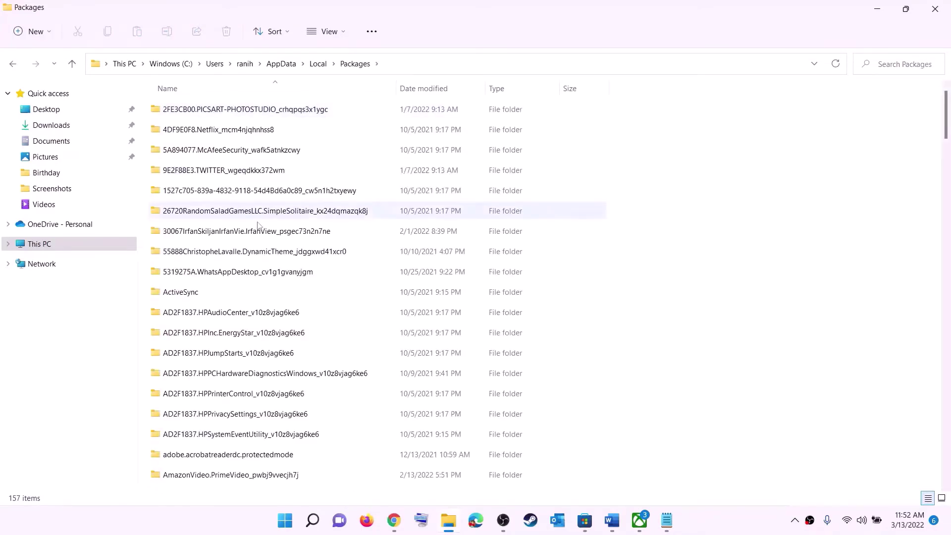
Scroll down to Microsoft.WindowsStore_8wekyb3d8bbwe and open that package folder.
{"action": "scroll", "coordinate": [280, 322], "scroll_direction": "down", "scroll_amount": 10}
{"action": "scroll", "coordinate": [280, 319], "scroll_direction": "down", "scroll_amount": 20}
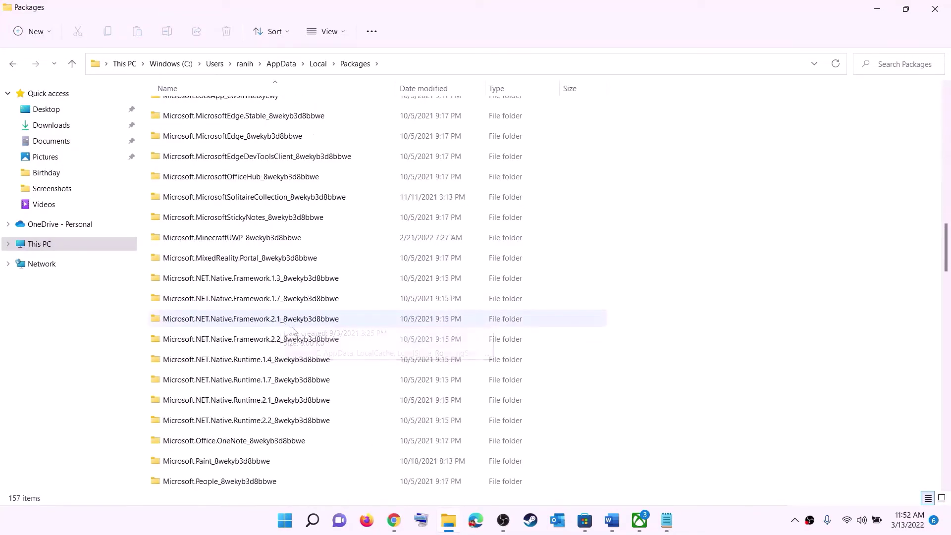
{"action": "scroll", "coordinate": [329, 350], "scroll_direction": "down", "scroll_amount": 3}
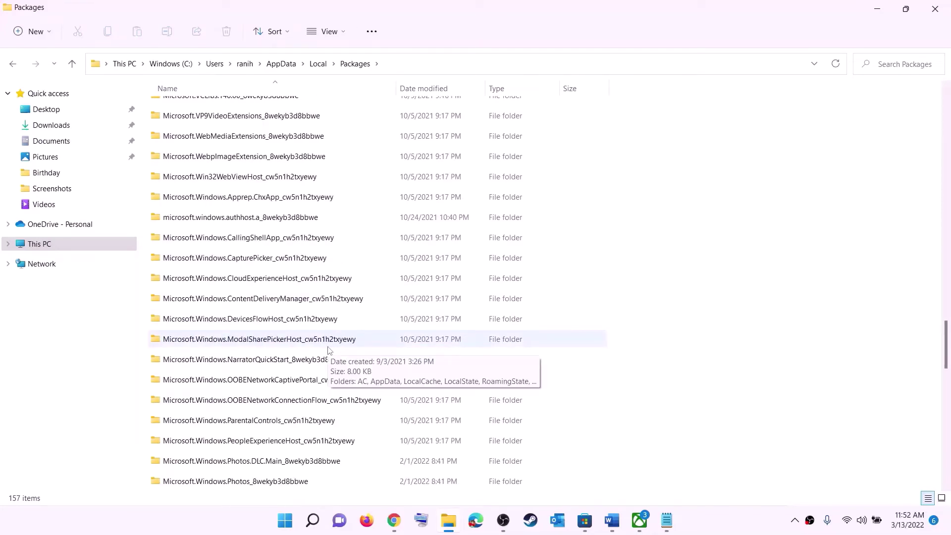
{"action": "scroll", "coordinate": [328, 350], "scroll_direction": "down", "scroll_amount": 6}
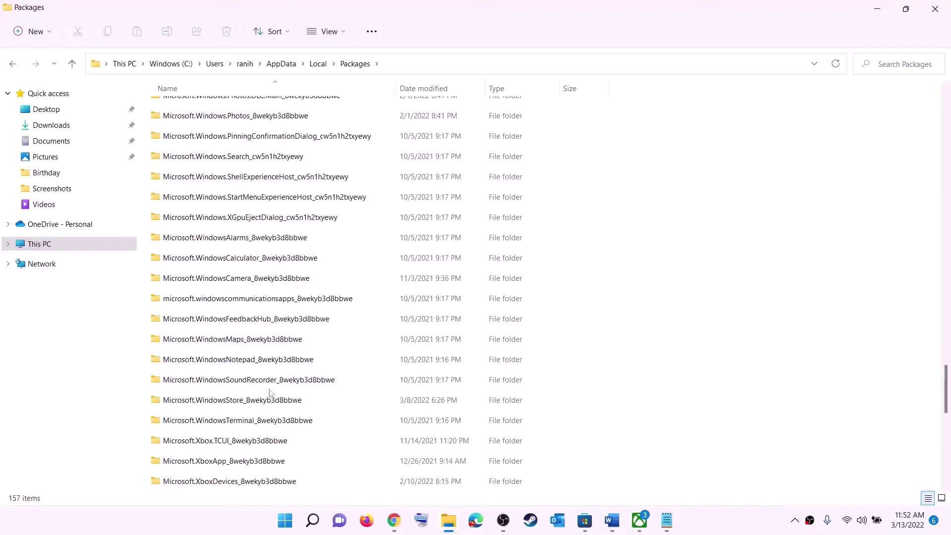
{"action": "left_click", "coordinate": [181, 405]}
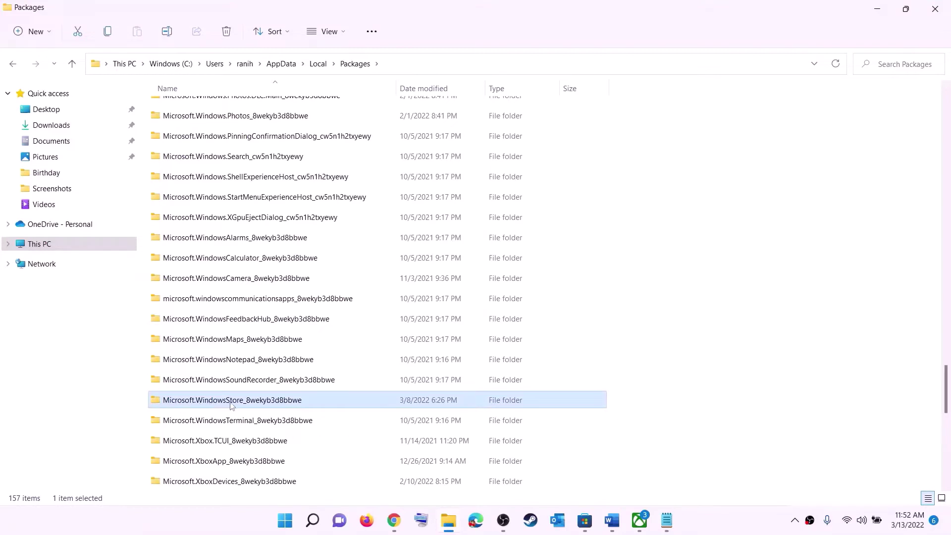
{"action": "left_click", "coordinate": [192, 403]}
{"action": "left_click", "coordinate": [347, 403]}
{"action": "left_click", "coordinate": [270, 401]}
{"action": "double_click", "coordinate": [338, 405]}
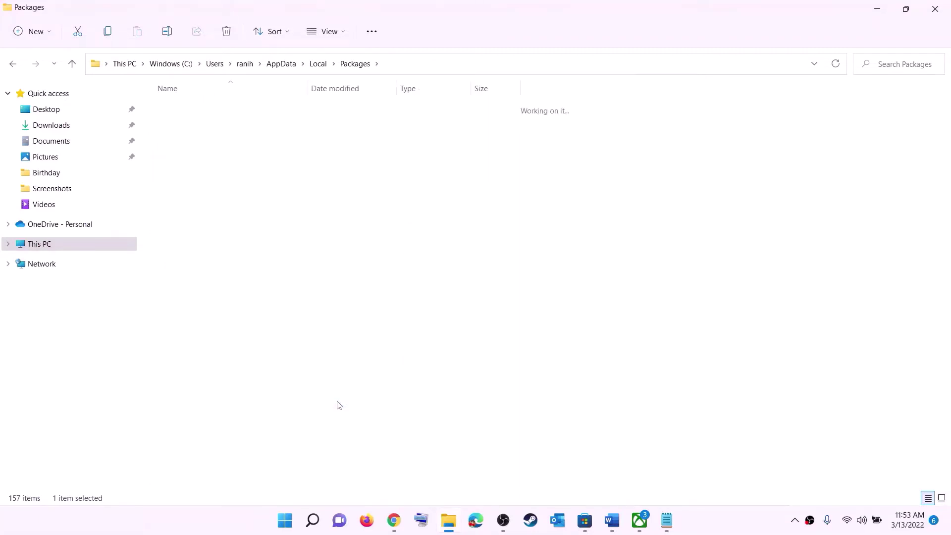
Delete the LocalCache folder, then bring up the Start menu's power options for a restart.
{"action": "left_click", "coordinate": [221, 153]}
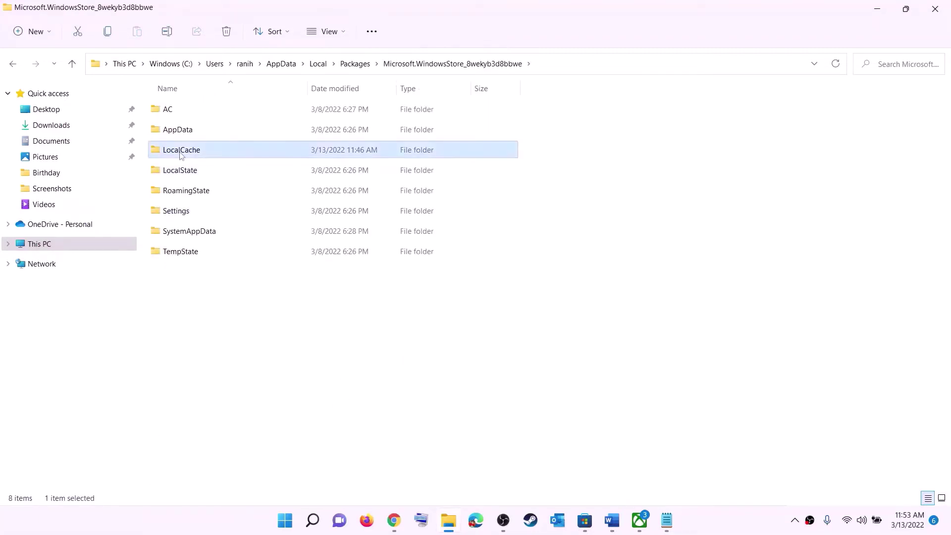
{"action": "right_click", "coordinate": [203, 156]}
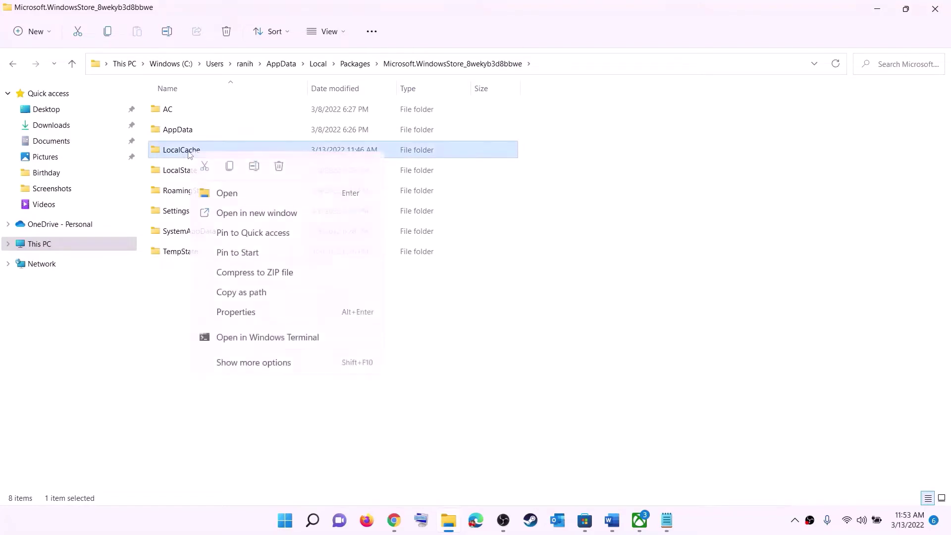
{"action": "left_click", "coordinate": [280, 167]}
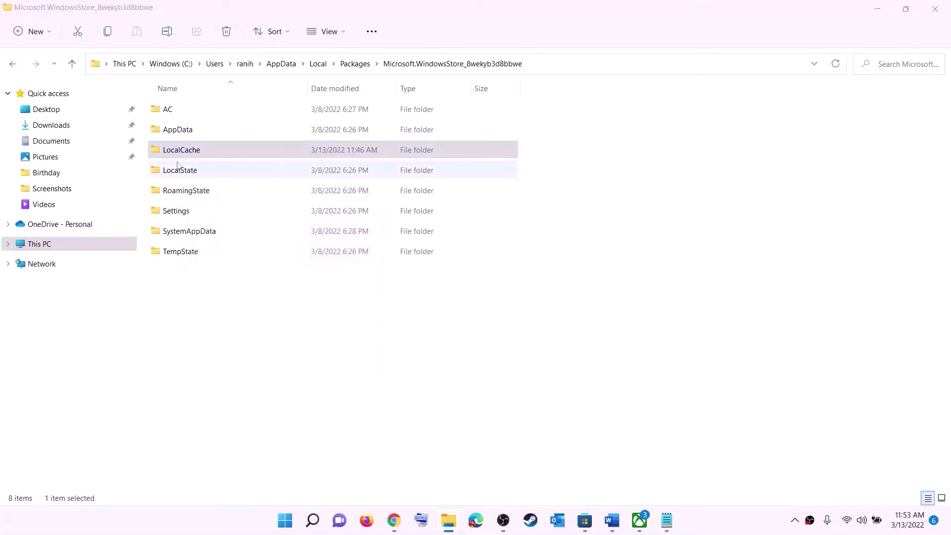
{"action": "left_click", "coordinate": [295, 520]}
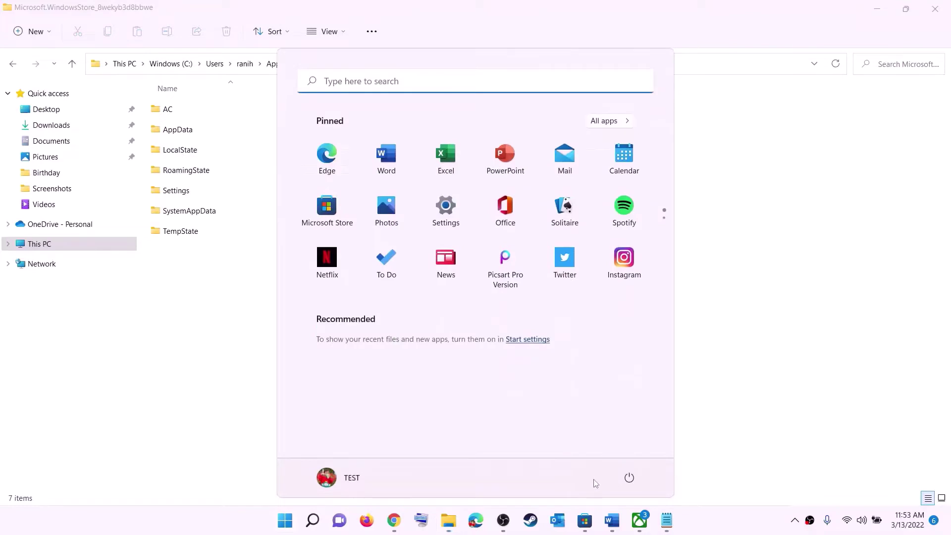
{"action": "left_click", "coordinate": [629, 478]}
Dismiss the power options and highlight the Step 5 reset Xbox App/Store text in Word.
{"action": "key", "text": "Escape"}
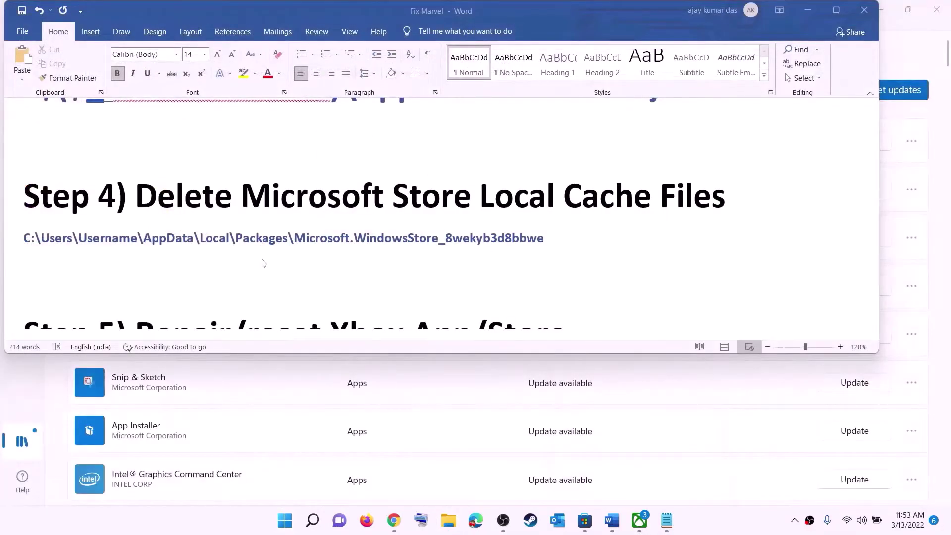
{"action": "scroll", "coordinate": [278, 268], "scroll_direction": "down", "scroll_amount": 3}
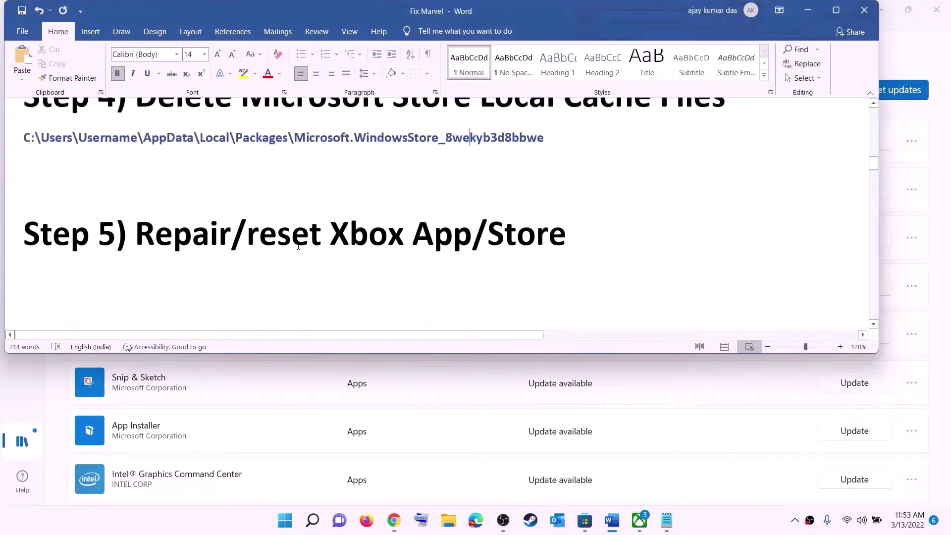
{"action": "scroll", "coordinate": [297, 247], "scroll_direction": "up", "scroll_amount": 1}
{"action": "left_click_drag", "start_coordinate": [240, 274], "coordinate": [585, 272]}
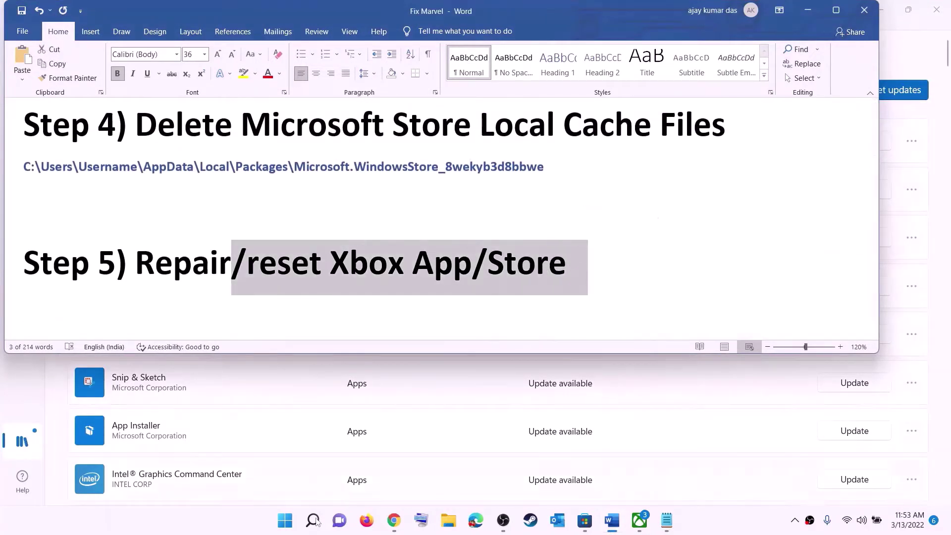
Search Start for xbox and open the Xbox app's settings page.
{"action": "left_click", "coordinate": [285, 520]}
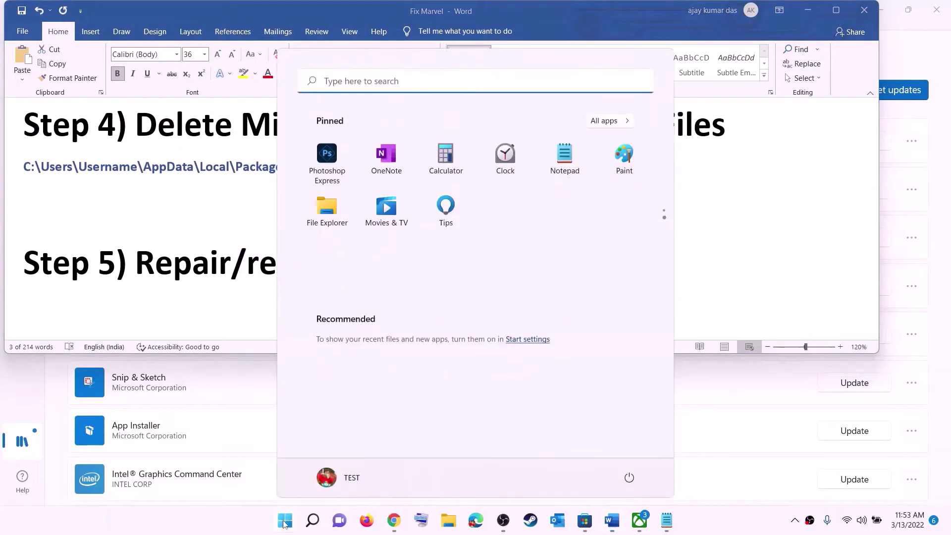
{"action": "type", "text": "xbox"}
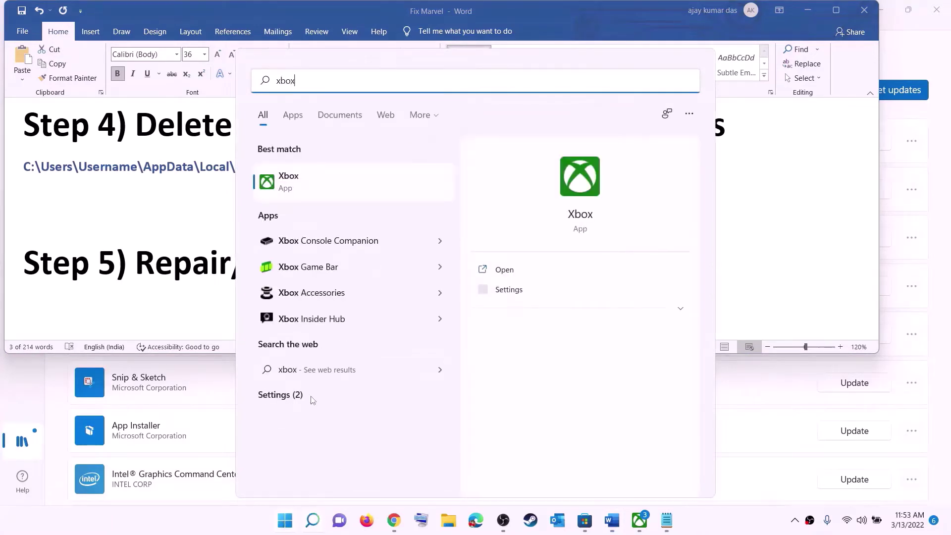
{"action": "right_click", "coordinate": [298, 185]}
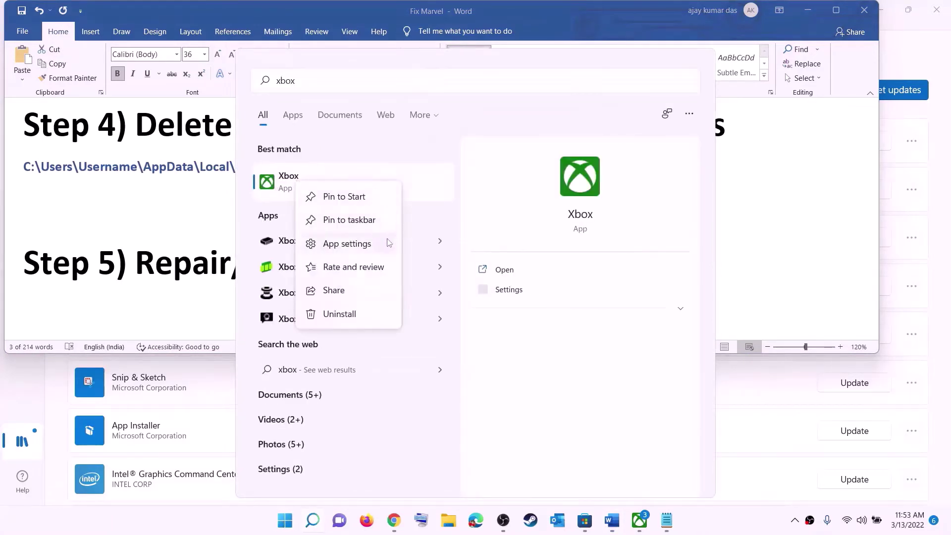
{"action": "left_click", "coordinate": [356, 248]}
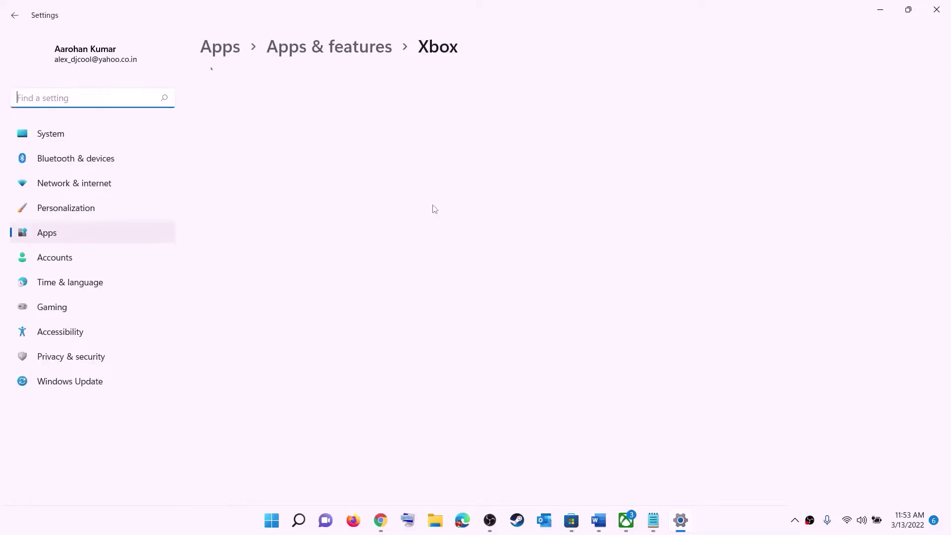
Run Repair on the Xbox app, then Reset it and confirm deleting its data.
{"action": "scroll", "coordinate": [358, 331], "scroll_direction": "down", "scroll_amount": 10}
{"action": "scroll", "coordinate": [358, 330], "scroll_direction": "down", "scroll_amount": 2}
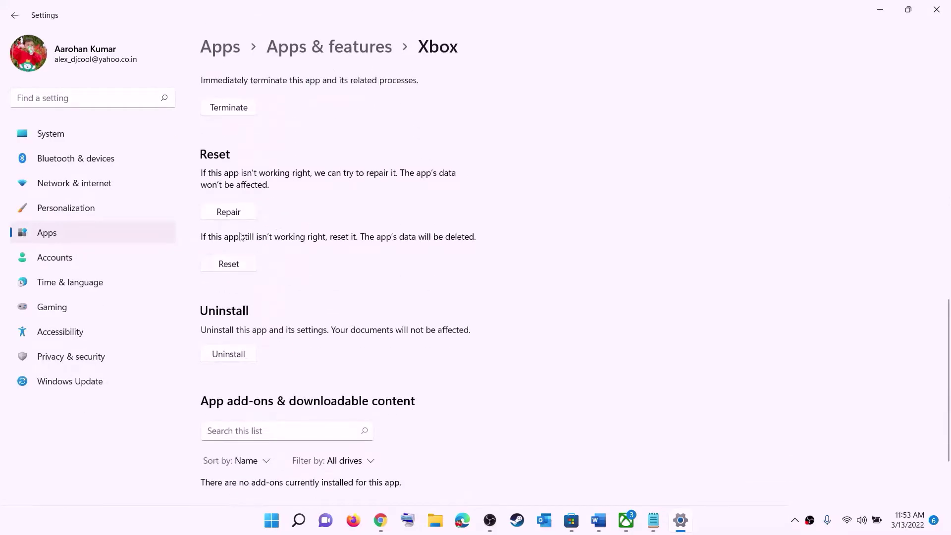
{"action": "left_click", "coordinate": [226, 216]}
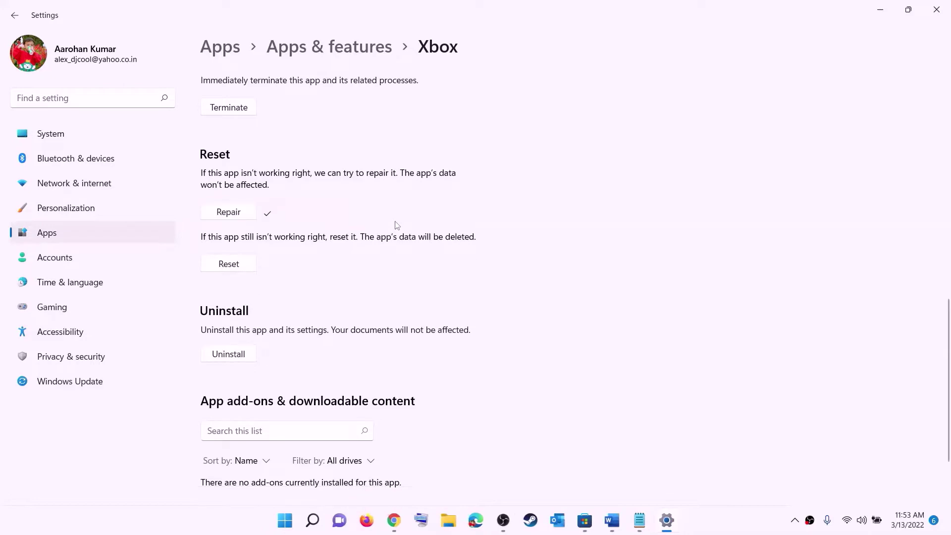
{"action": "left_click", "coordinate": [229, 267]}
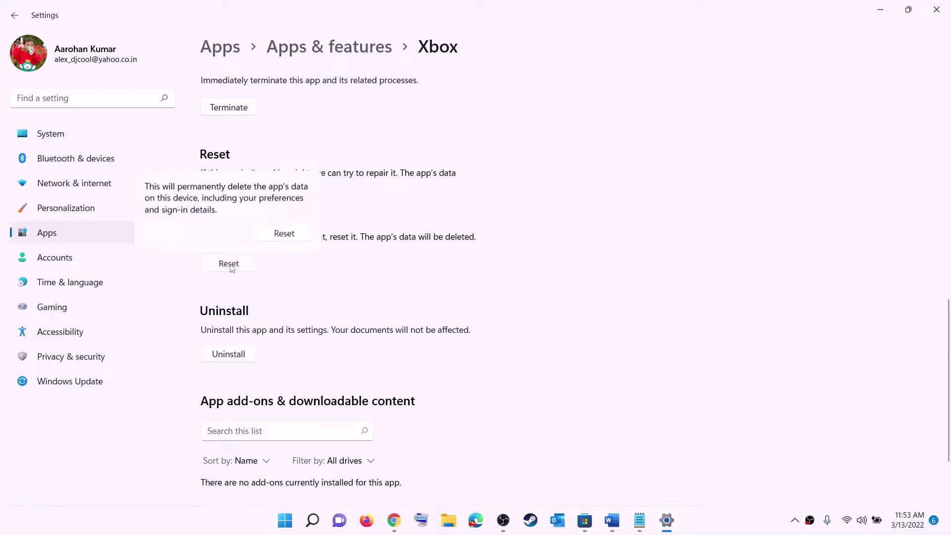
{"action": "left_click", "coordinate": [292, 237]}
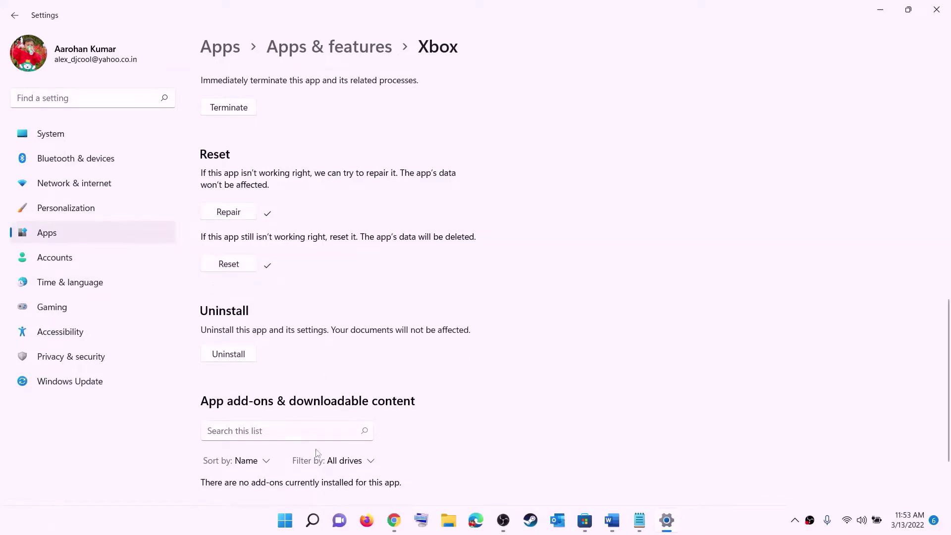
{"action": "left_click", "coordinate": [283, 526]}
Search Start for store and open the Microsoft Store app settings page.
{"action": "type", "text": "sto"}
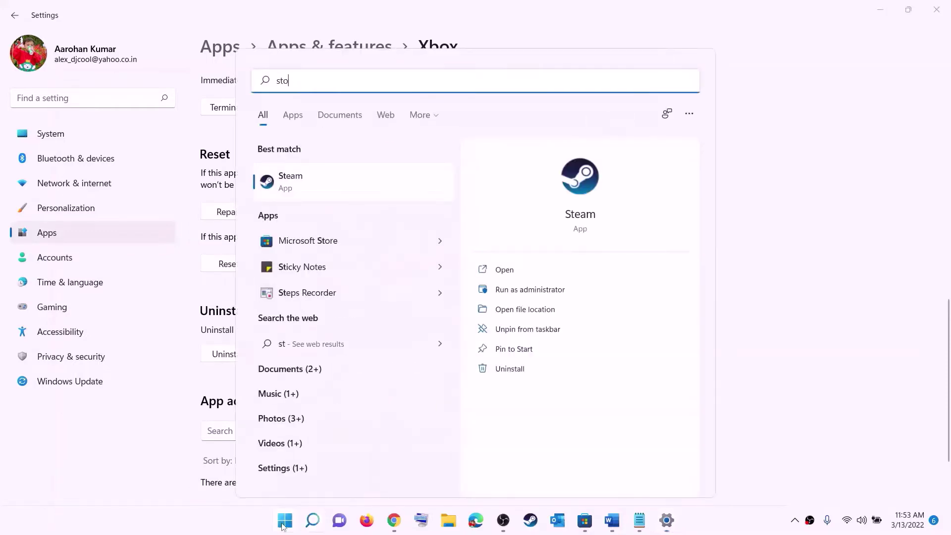
{"action": "type", "text": "re"}
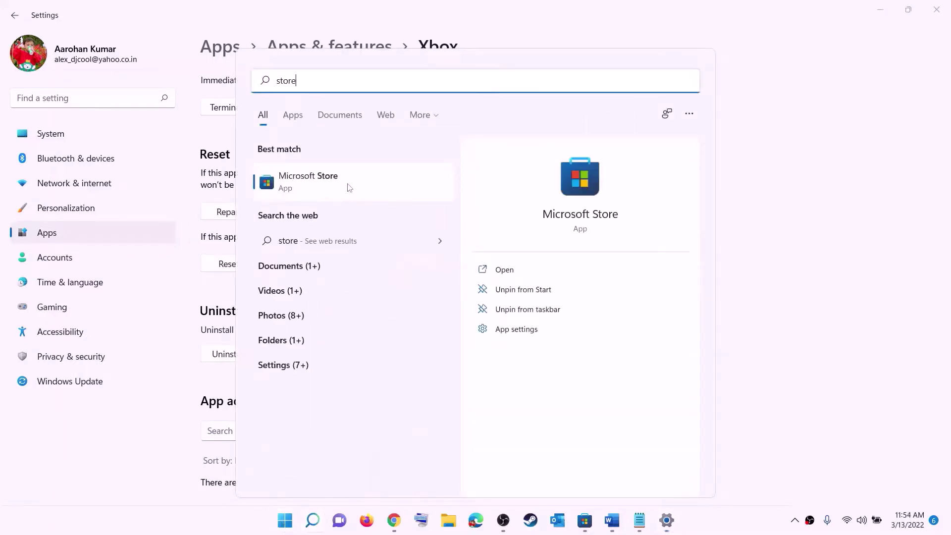
{"action": "right_click", "coordinate": [310, 193]}
{"action": "left_click", "coordinate": [366, 251]}
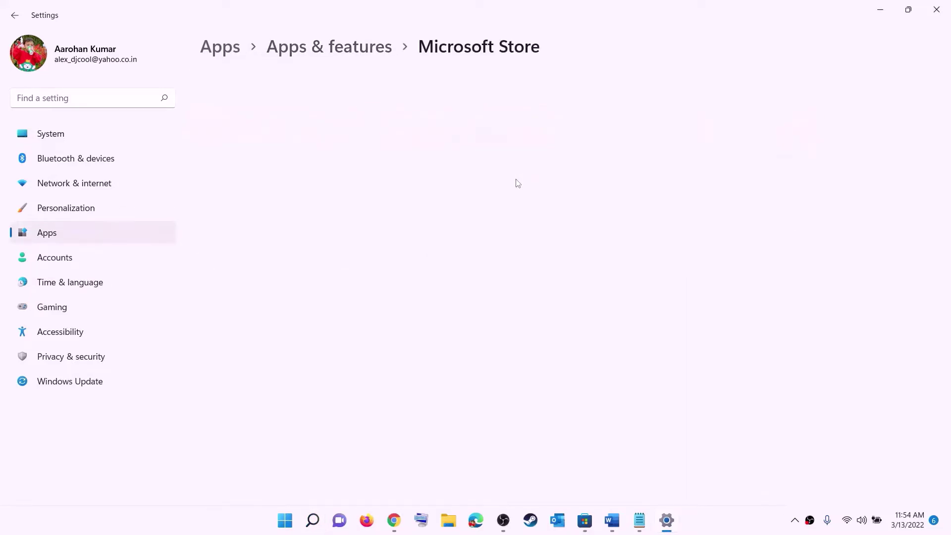
Repair Microsoft Store, then reset it and confirm deleting its data, returning to Word.
{"action": "scroll", "coordinate": [537, 228], "scroll_direction": "down", "scroll_amount": 10}
{"action": "left_click", "coordinate": [234, 359]}
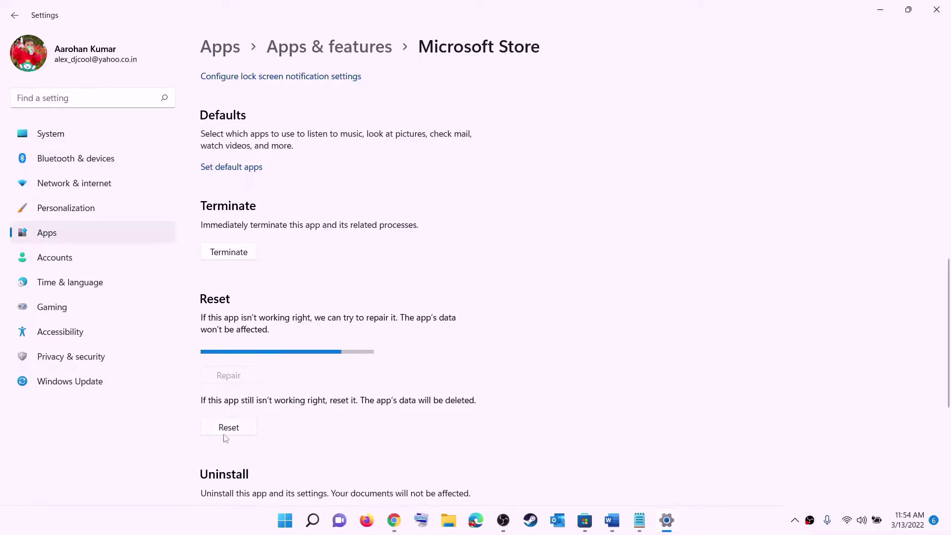
{"action": "left_click", "coordinate": [236, 429]}
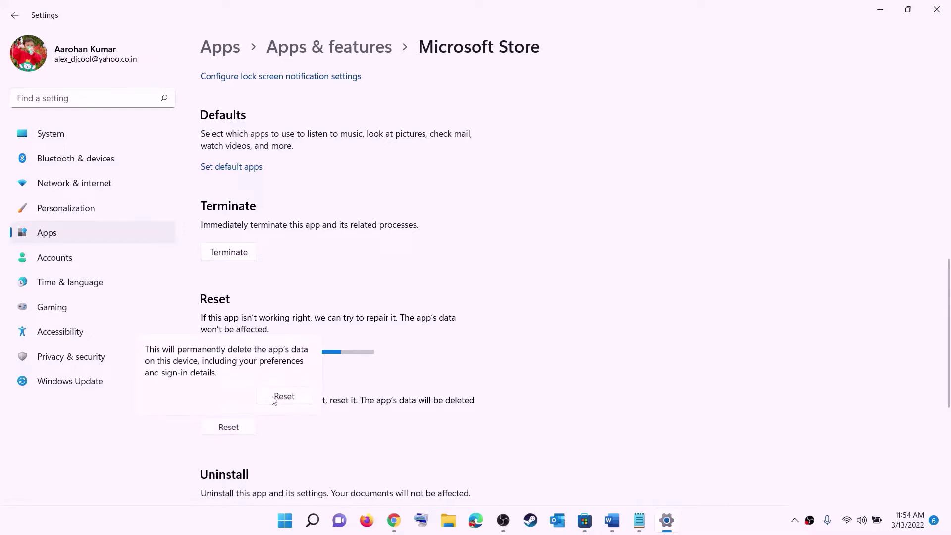
{"action": "left_click", "coordinate": [283, 396]}
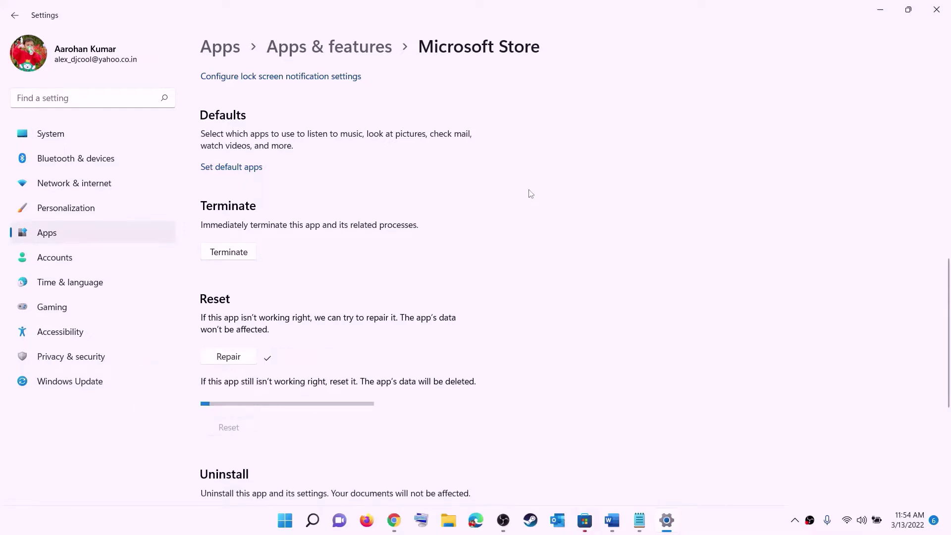
{"action": "left_click", "coordinate": [617, 524]}
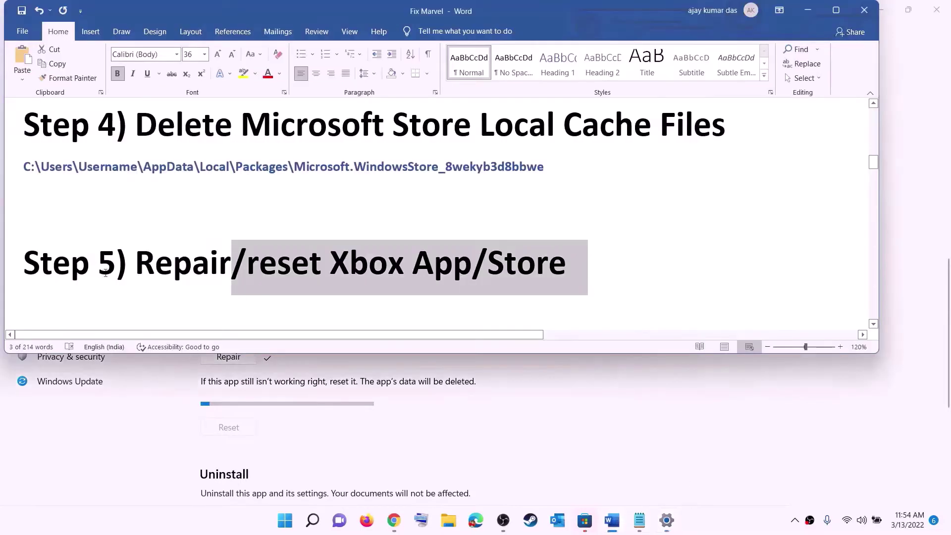
Highlight the Update Xbox App/Store text in the Step 6 line of the notes.
{"action": "scroll", "coordinate": [163, 260], "scroll_direction": "down", "scroll_amount": 3}
{"action": "left_click_drag", "start_coordinate": [163, 260], "coordinate": [756, 258]}
{"action": "left_click", "coordinate": [577, 268]}
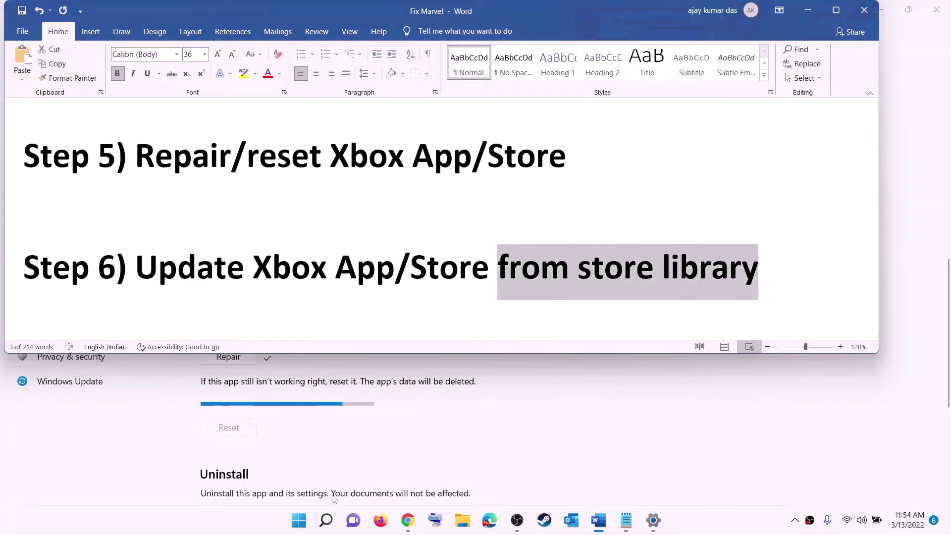
Launch Microsoft Store maximized, run Get updates in Library, then minimize it.
{"action": "left_click", "coordinate": [299, 521]}
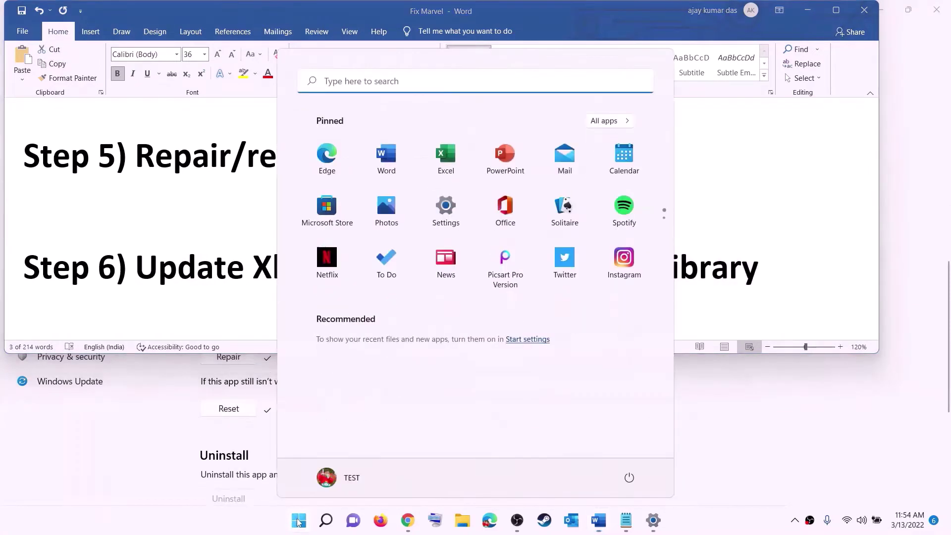
{"action": "type", "text": "store"}
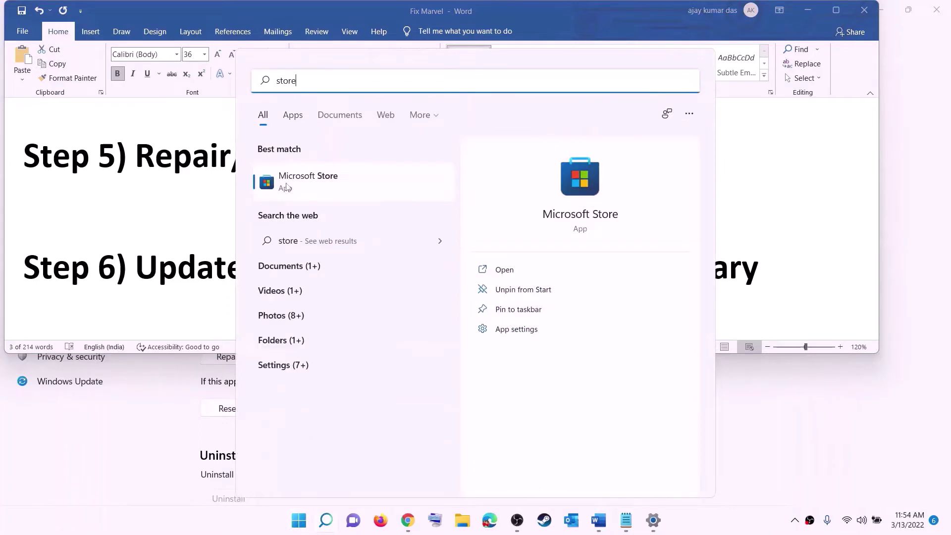
{"action": "left_click", "coordinate": [287, 185]}
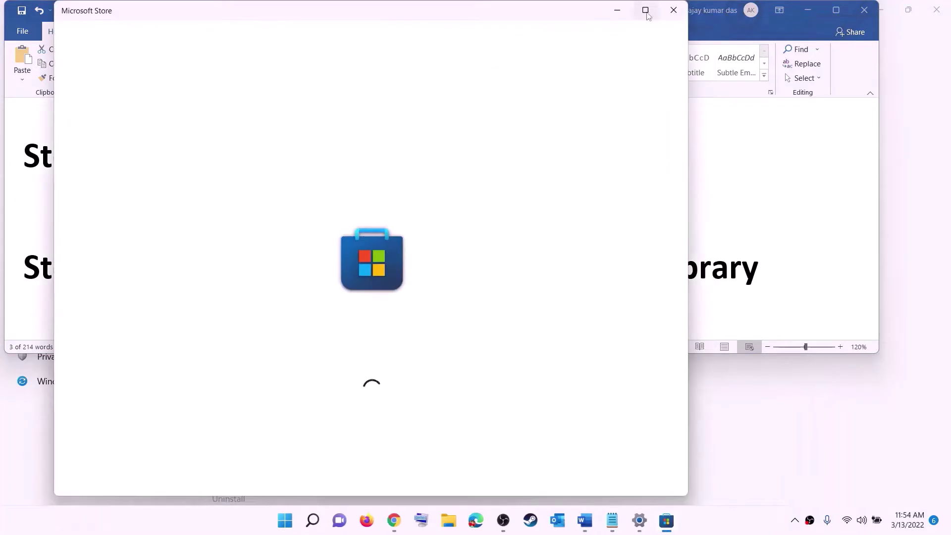
{"action": "left_click", "coordinate": [648, 15]}
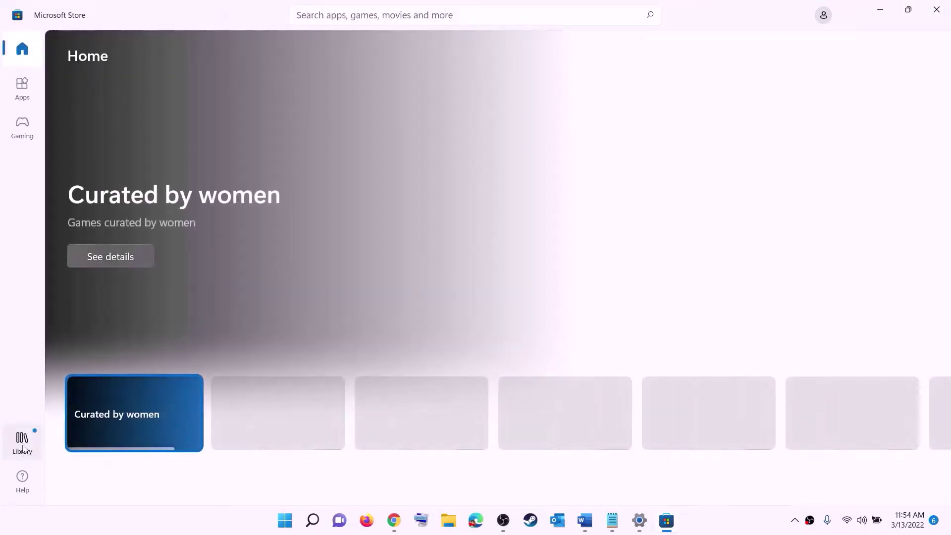
{"action": "left_click", "coordinate": [23, 444]}
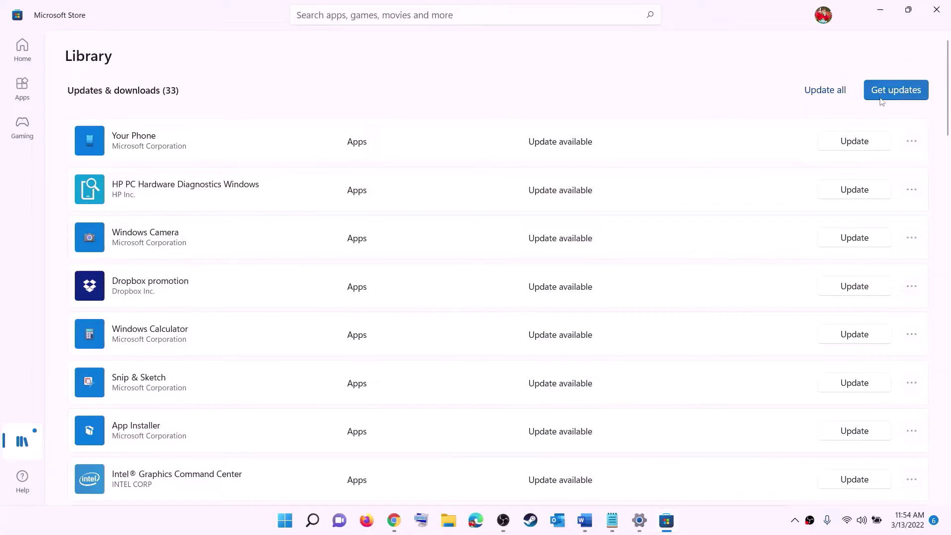
{"action": "left_click", "coordinate": [917, 93]}
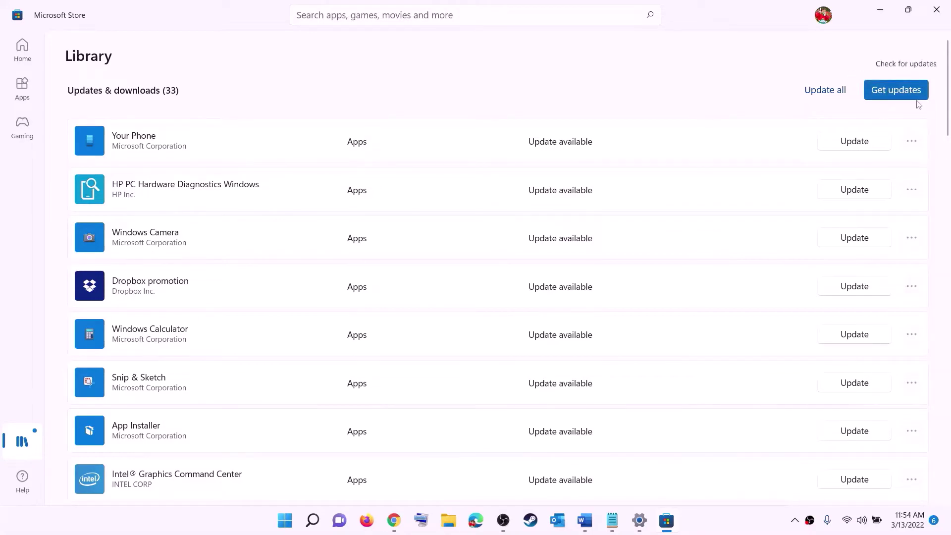
{"action": "left_click", "coordinate": [880, 10]}
{"action": "scroll", "coordinate": [189, 286], "scroll_direction": "down", "scroll_amount": 2}
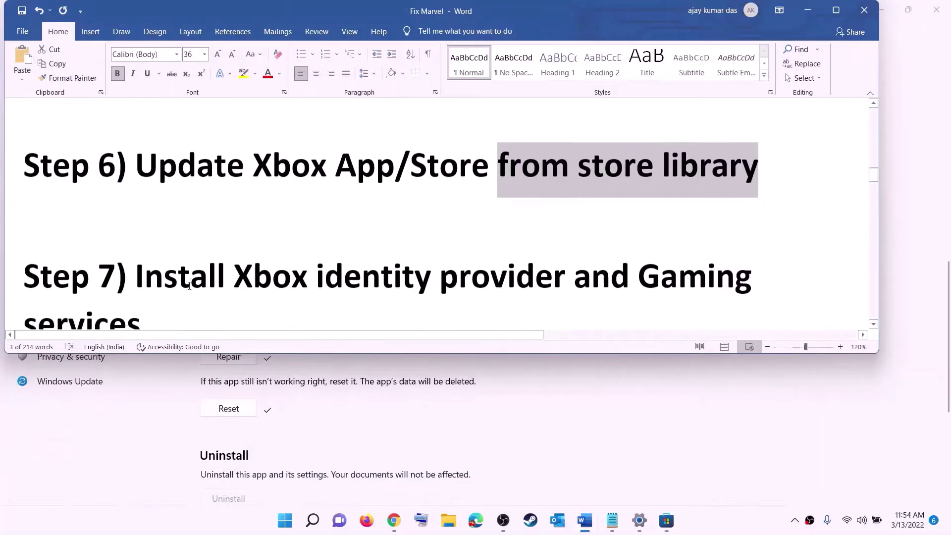
Copy the Xbox Identity Provider URL from the Word notes.
{"action": "scroll", "coordinate": [189, 286], "scroll_direction": "down", "scroll_amount": 1}
{"action": "left_click_drag", "start_coordinate": [237, 236], "coordinate": [636, 237]}
{"action": "scroll", "coordinate": [185, 269], "scroll_direction": "down", "scroll_amount": 3}
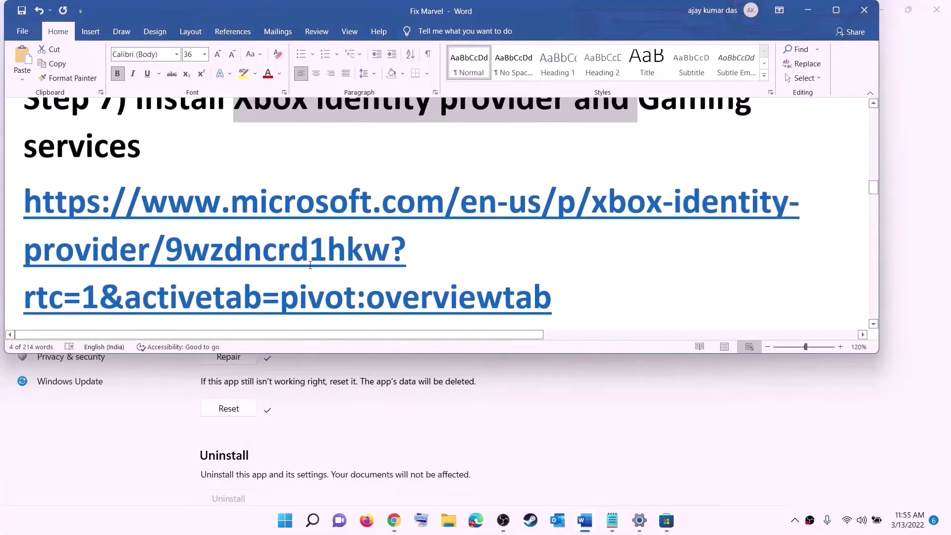
{"action": "scroll", "coordinate": [311, 265], "scroll_direction": "down", "scroll_amount": 1}
{"action": "triple_click", "coordinate": [363, 227]}
{"action": "right_click", "coordinate": [160, 197]}
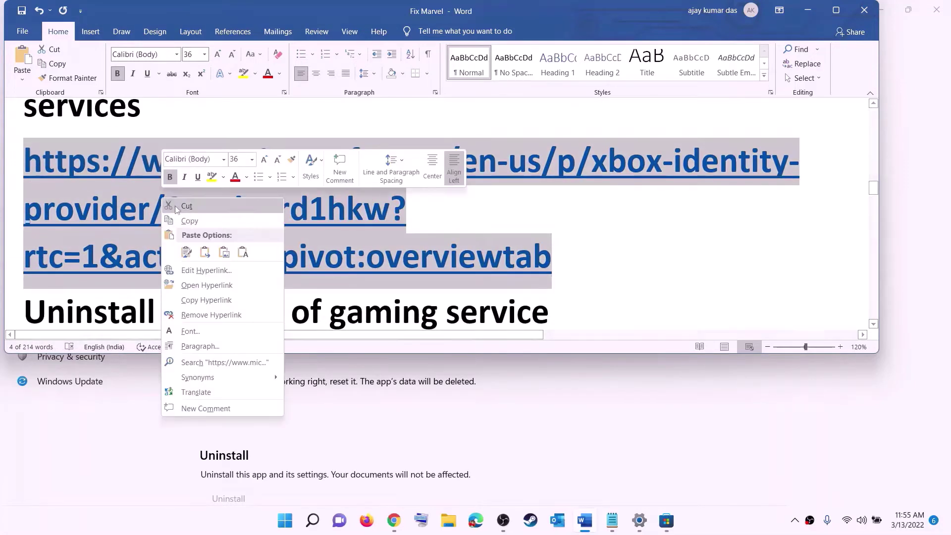
{"action": "left_click", "coordinate": [191, 222]}
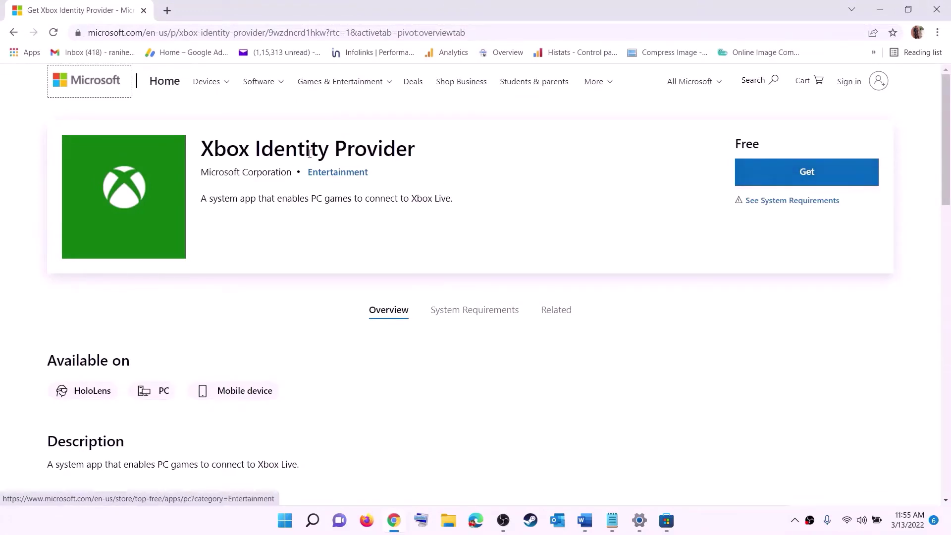
Choose Get on the Xbox Identity Provider web page and hand off to Microsoft Store.
{"action": "left_click", "coordinate": [804, 173]}
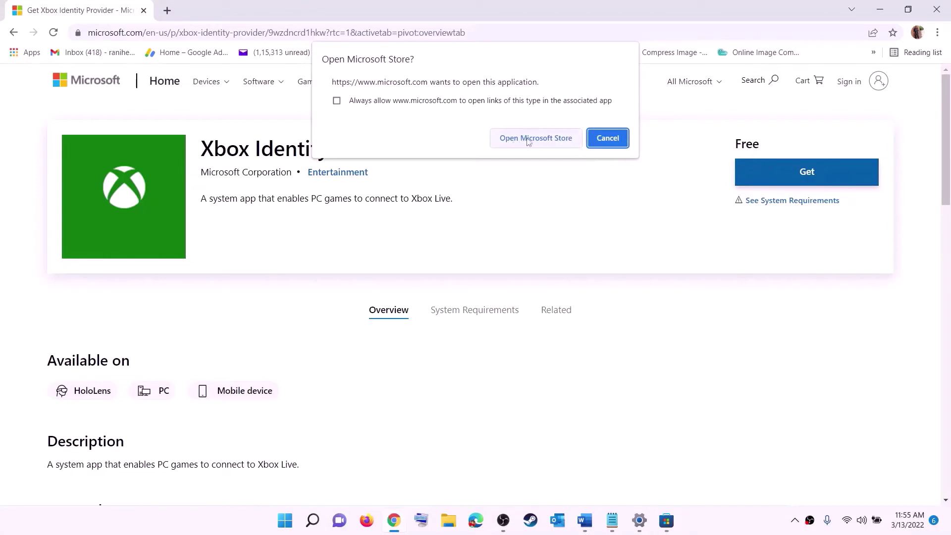
{"action": "left_click", "coordinate": [529, 142]}
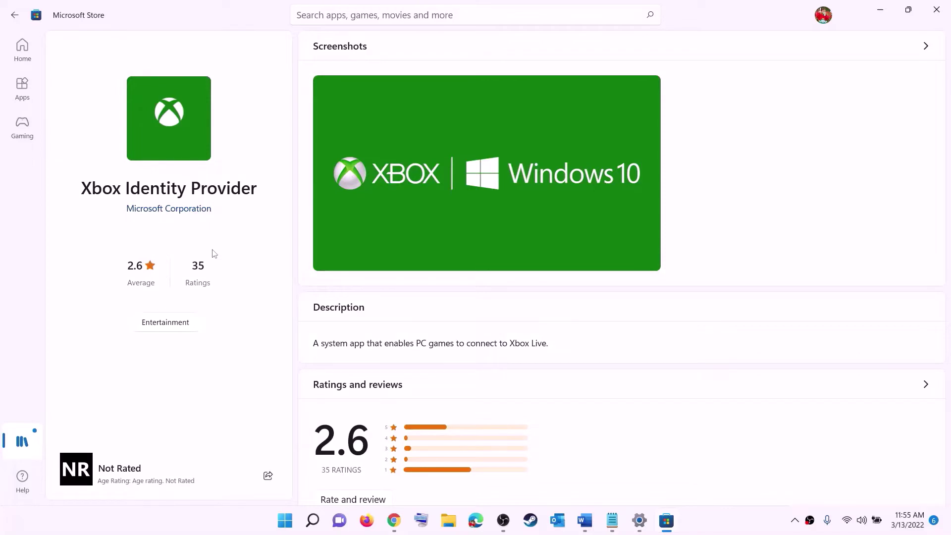
{"action": "left_click_drag", "start_coordinate": [92, 192], "coordinate": [256, 183]}
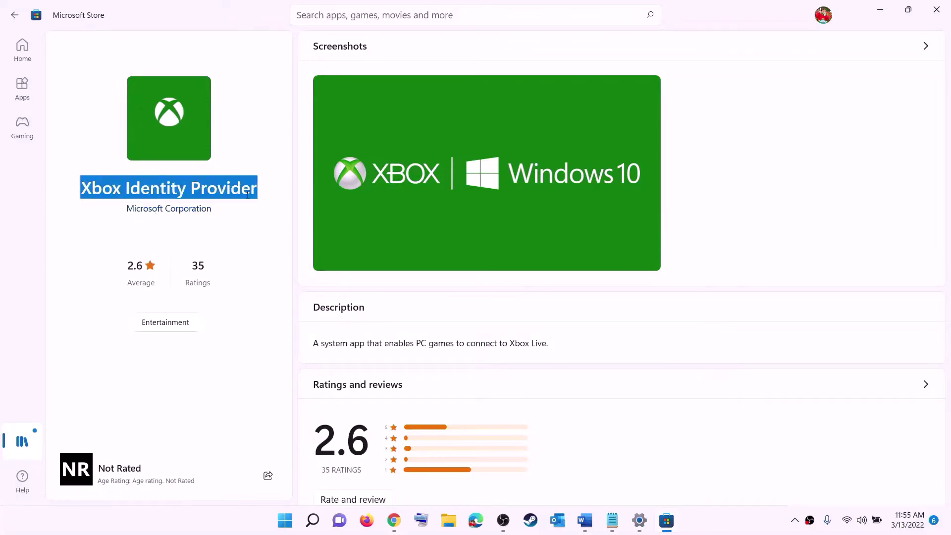
{"action": "left_click", "coordinate": [171, 240]}
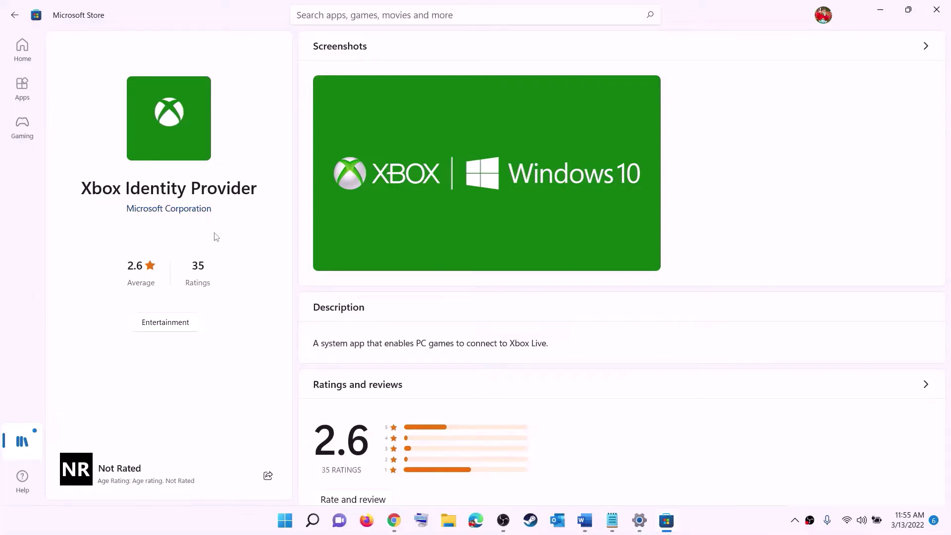
{"action": "key", "text": "alt+Tab"}
Copy the Gaming Services remove-AppxPackage command from the Word notes.
{"action": "left_click", "coordinate": [583, 524]}
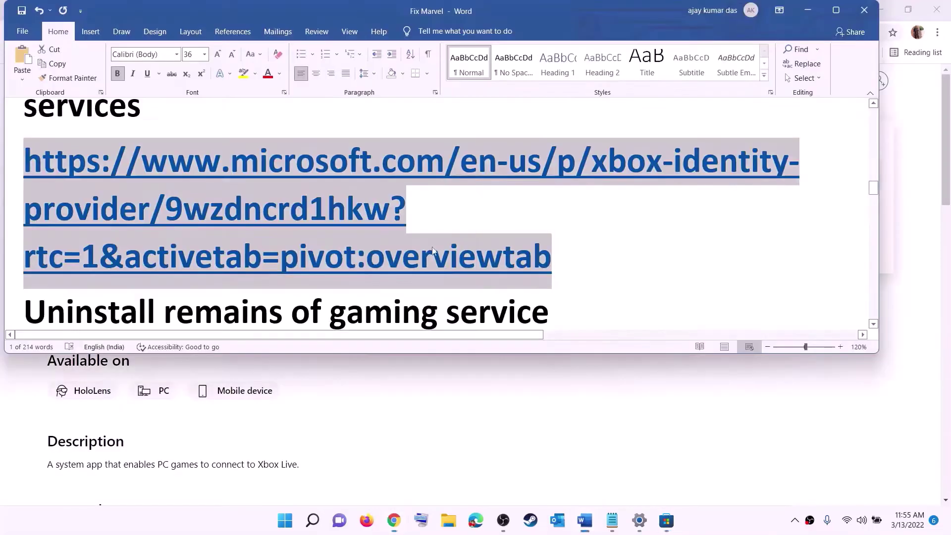
{"action": "scroll", "coordinate": [277, 240], "scroll_direction": "down", "scroll_amount": 4}
{"action": "left_click_drag", "start_coordinate": [357, 246], "coordinate": [23, 191]}
{"action": "right_click", "coordinate": [103, 208]}
{"action": "left_click", "coordinate": [133, 232]}
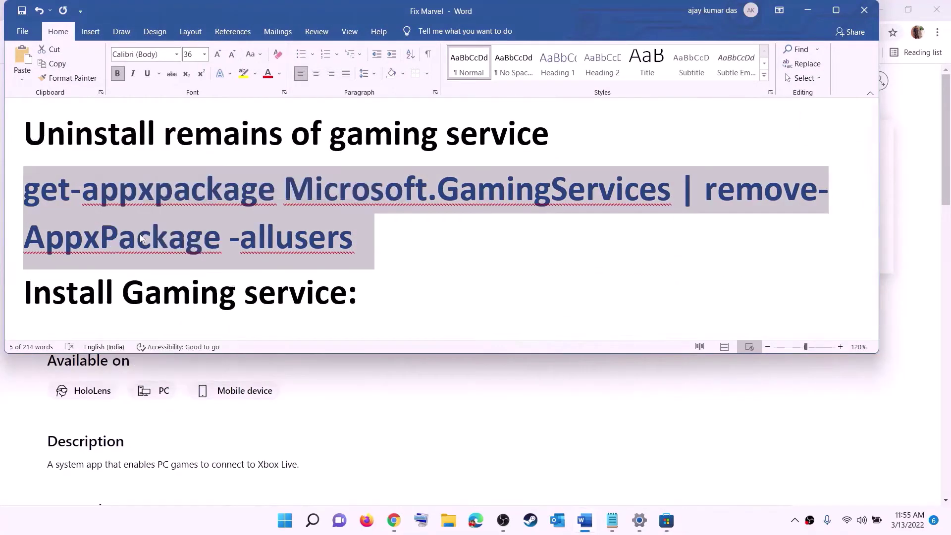
Run PowerShell as administrator and execute the pasted Gaming Services removal command.
{"action": "left_click", "coordinate": [286, 521]}
{"action": "type", "text": "powershe"}
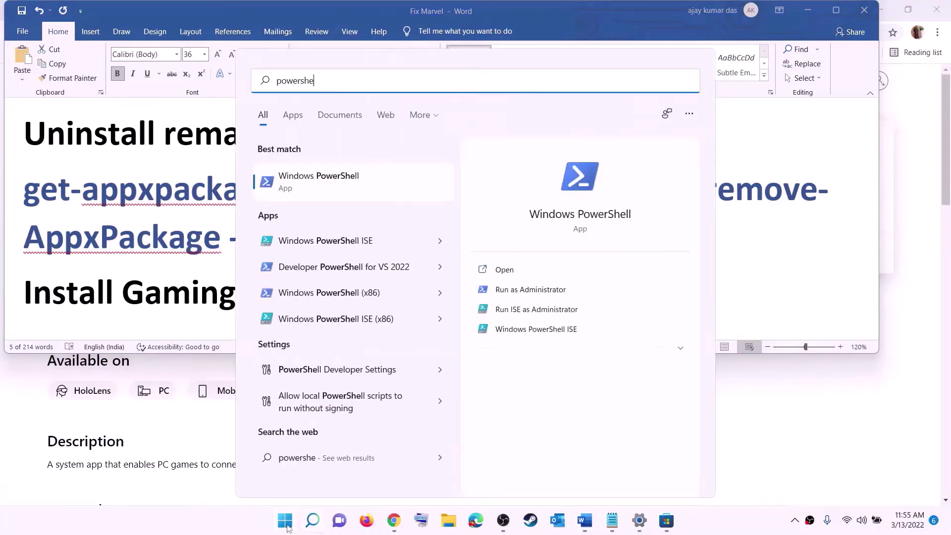
{"action": "type", "text": "ll"}
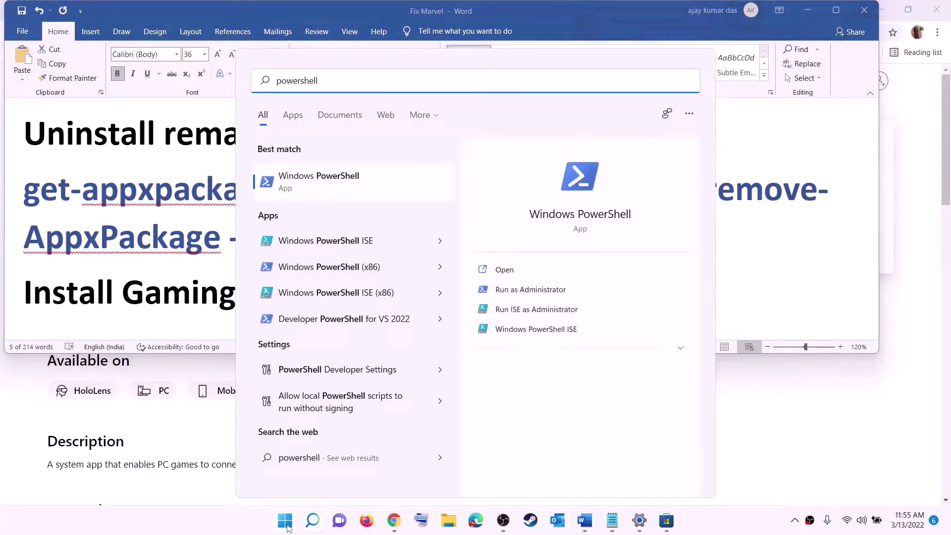
{"action": "right_click", "coordinate": [325, 187]}
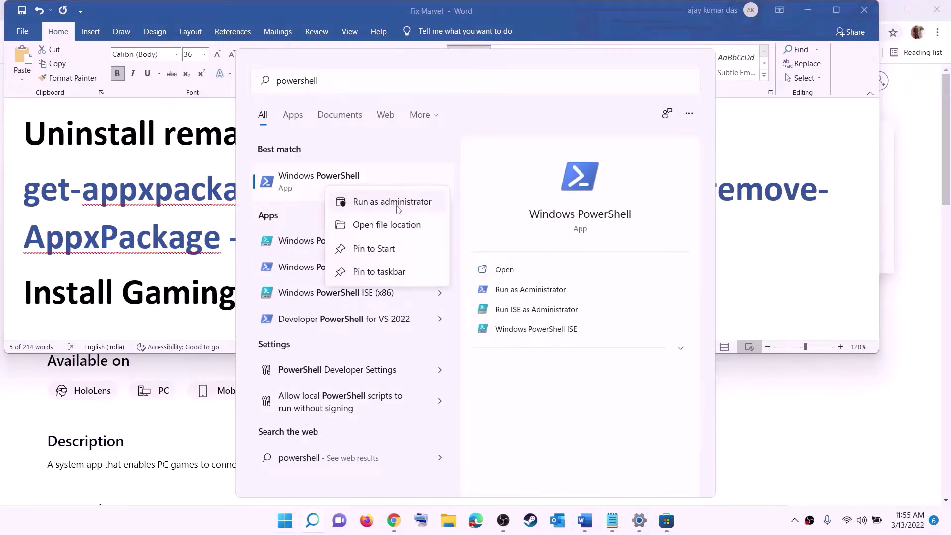
{"action": "left_click", "coordinate": [398, 205]}
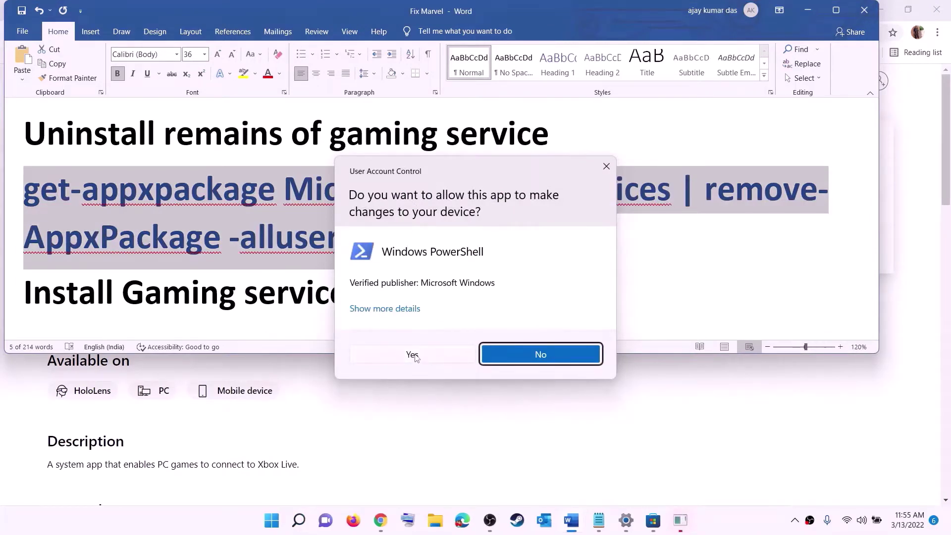
{"action": "left_click", "coordinate": [412, 355]}
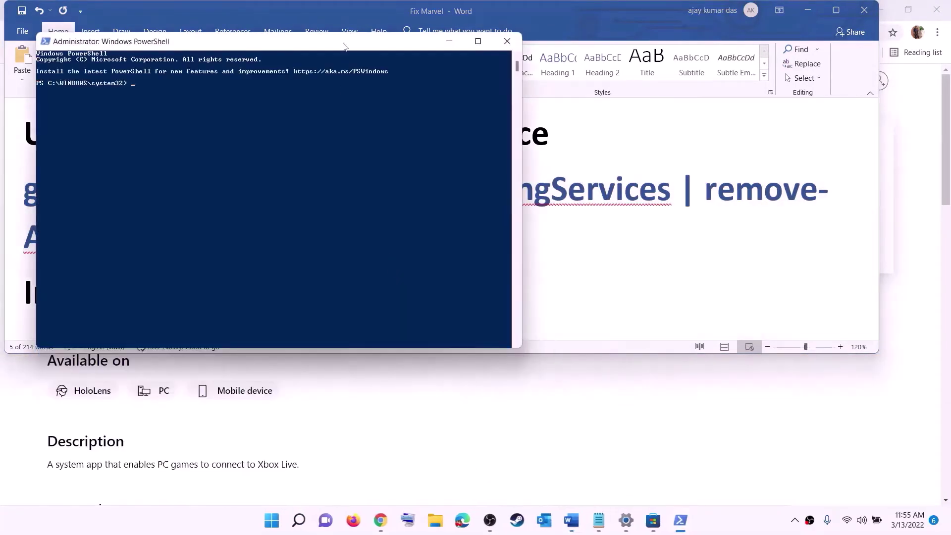
{"action": "left_click_drag", "start_coordinate": [344, 46], "coordinate": [443, 108]}
{"action": "key", "text": "ctrl+v"}
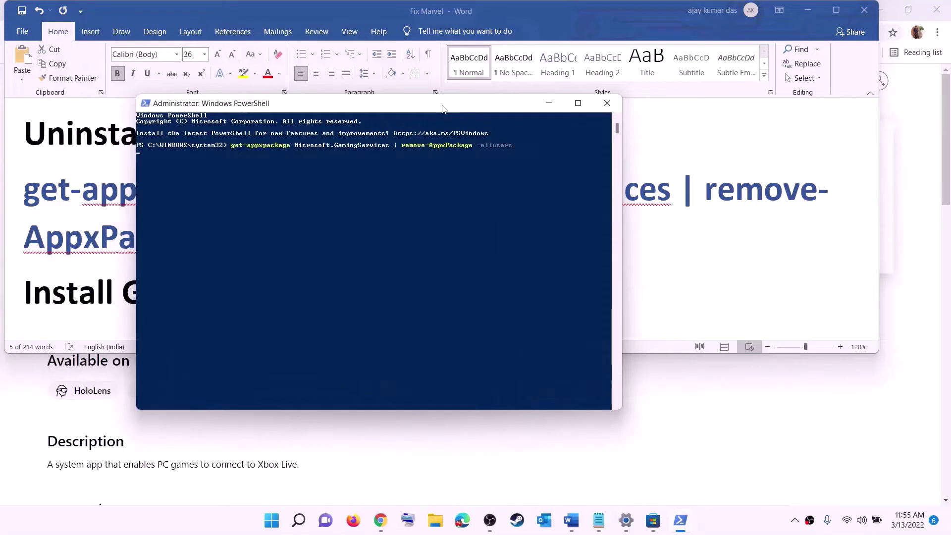
{"action": "key", "text": "Return"}
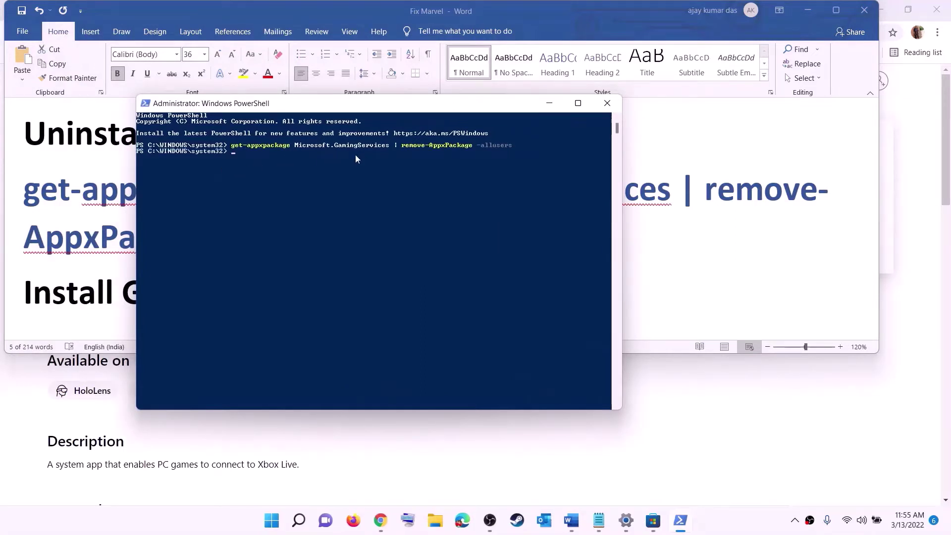
Copy the start ms-windows-store launch command from the Word notes.
{"action": "key", "text": "alt+Tab"}
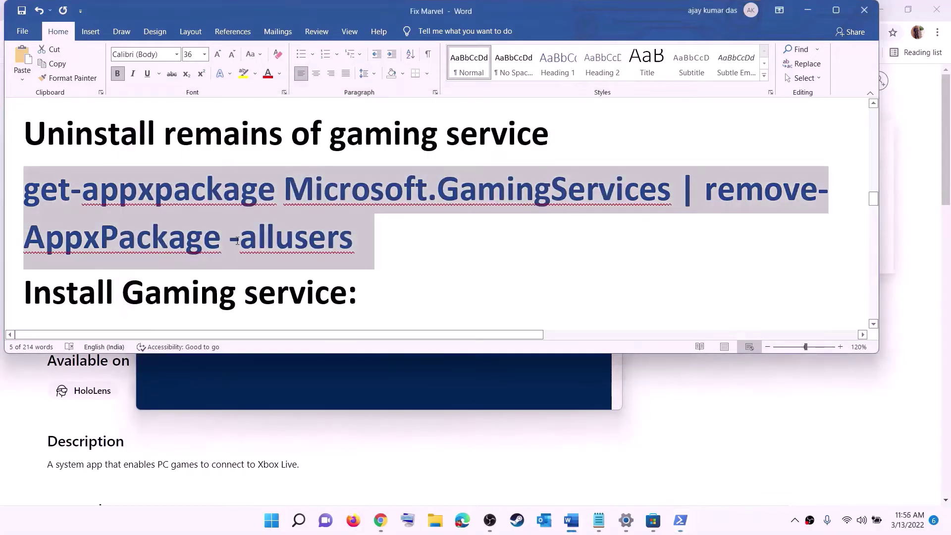
{"action": "scroll", "coordinate": [494, 259], "scroll_direction": "down", "scroll_amount": 3}
{"action": "left_click_drag", "start_coordinate": [495, 259], "coordinate": [1, 225]}
{"action": "right_click", "coordinate": [102, 224]}
{"action": "left_click", "coordinate": [129, 248]}
Run the ms-windows-store command in PowerShell, install Gaming Services, then return to Word's Step 8.
{"action": "key", "text": "alt+Tab"}
{"action": "key", "text": "ctrl+v"}
{"action": "key", "text": "Return"}
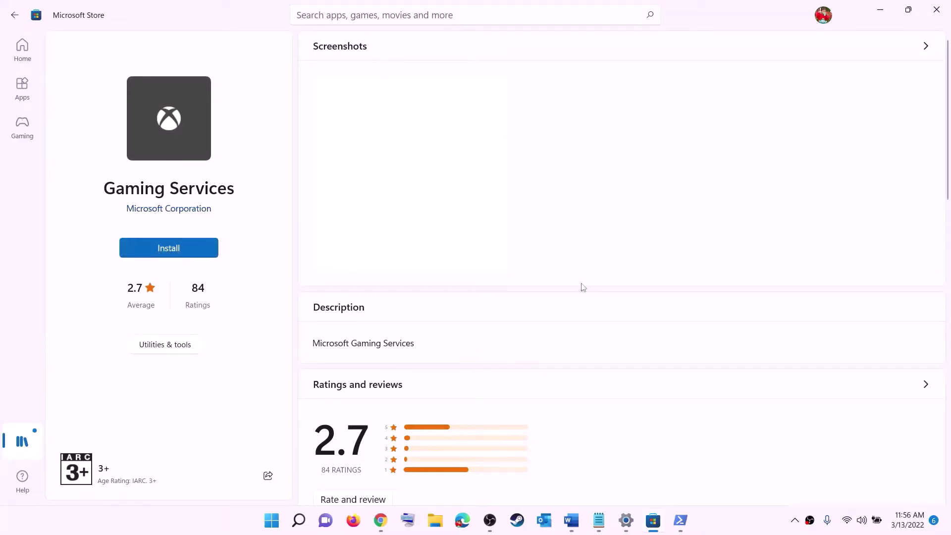
{"action": "left_click", "coordinate": [444, 355]}
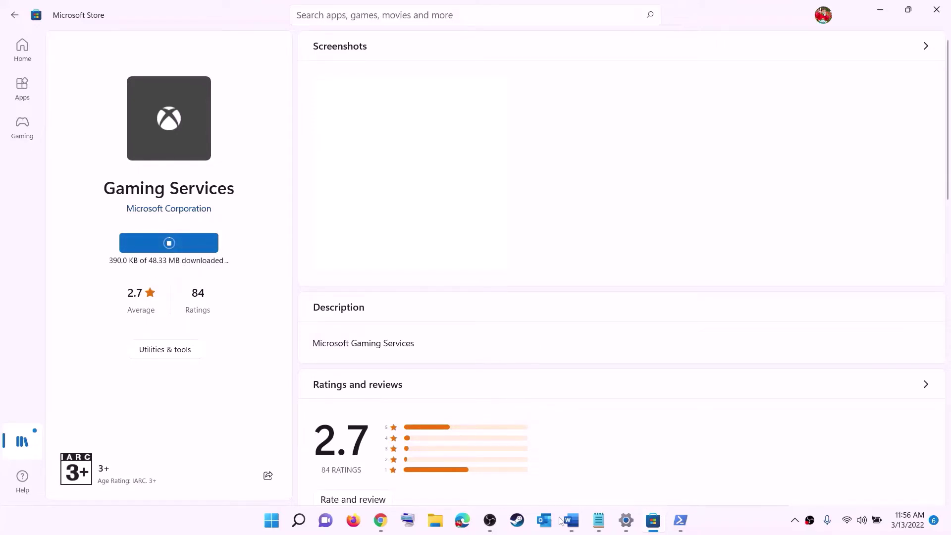
{"action": "left_click", "coordinate": [571, 519]}
{"action": "scroll", "coordinate": [313, 256], "scroll_direction": "down", "scroll_amount": 5}
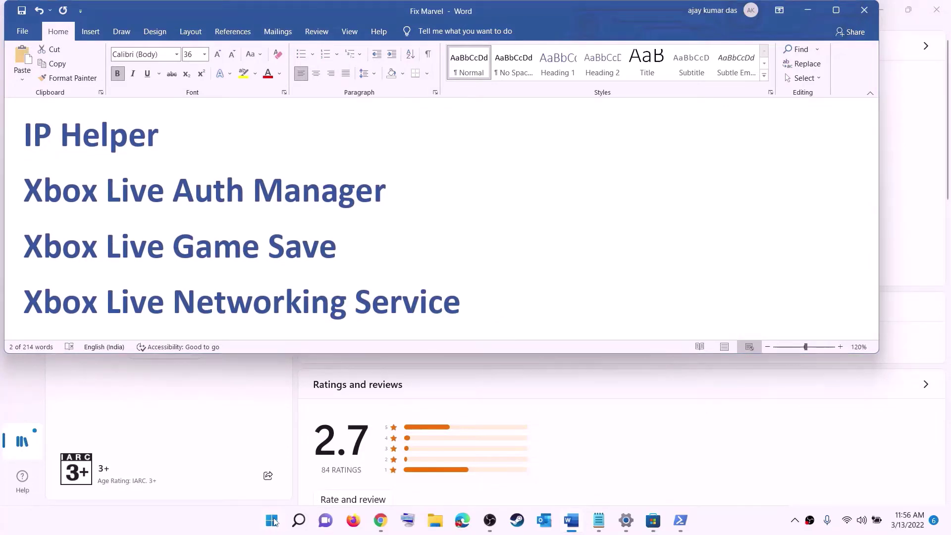
Open Services and set IP Helper's startup type to Automatic.
{"action": "left_click", "coordinate": [273, 520]}
{"action": "type", "text": "serv"}
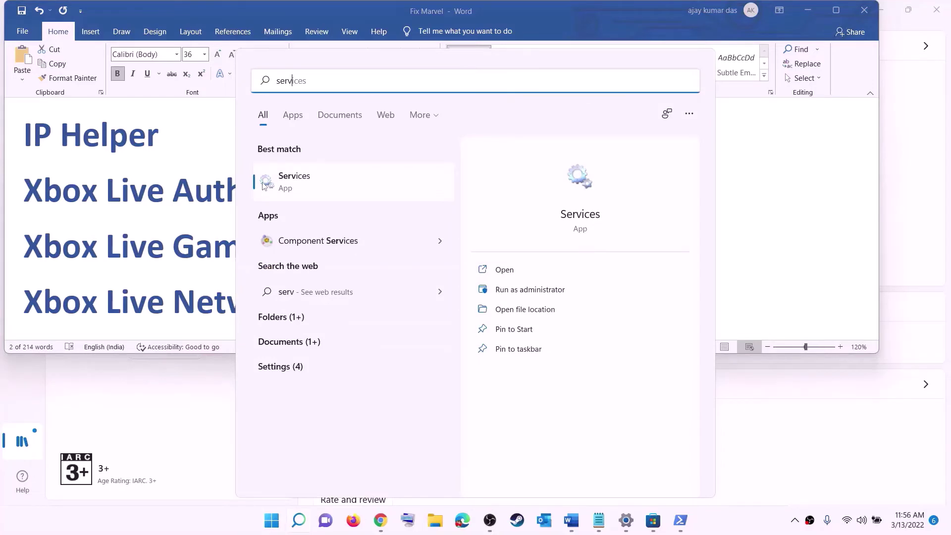
{"action": "left_click", "coordinate": [264, 185]}
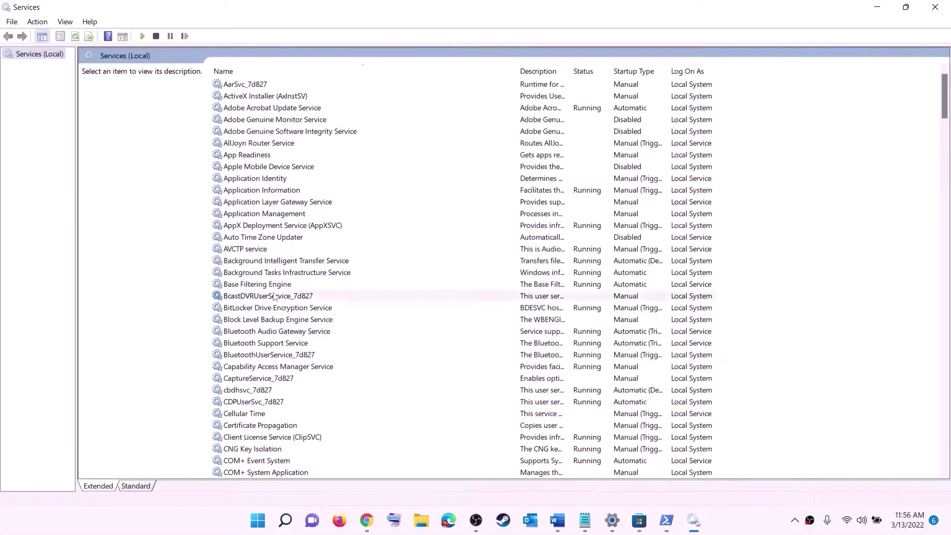
{"action": "left_click", "coordinate": [274, 296]}
{"action": "key", "text": "i"}
{"action": "key", "text": "p"}
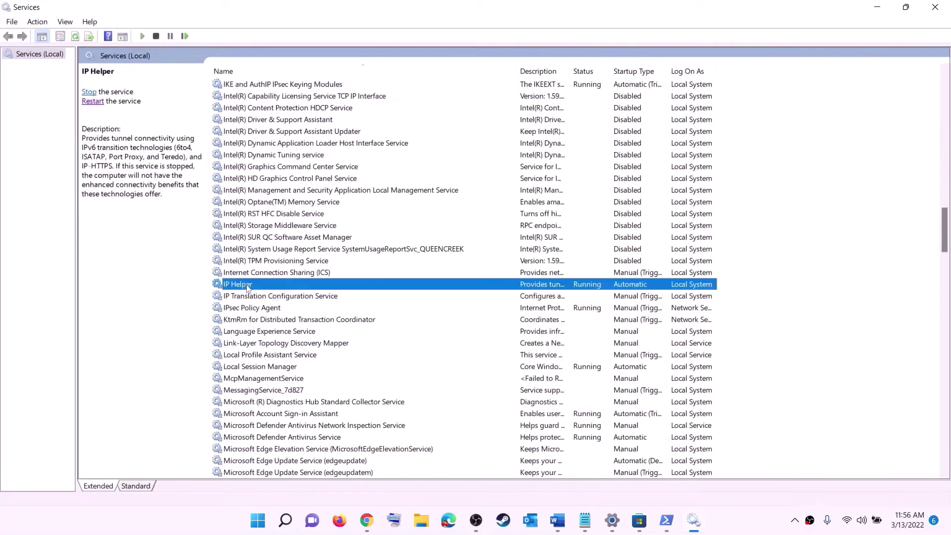
{"action": "double_click", "coordinate": [286, 288]}
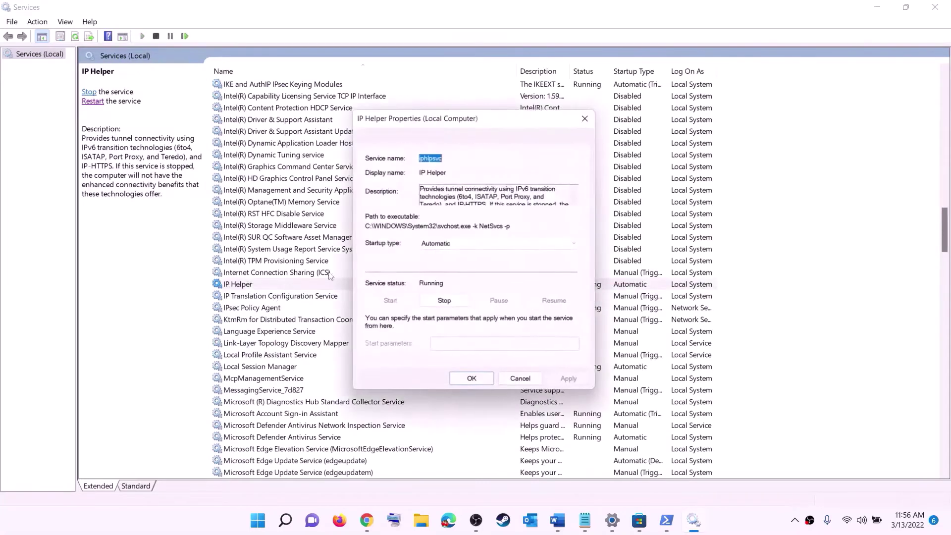
{"action": "left_click", "coordinate": [436, 244]}
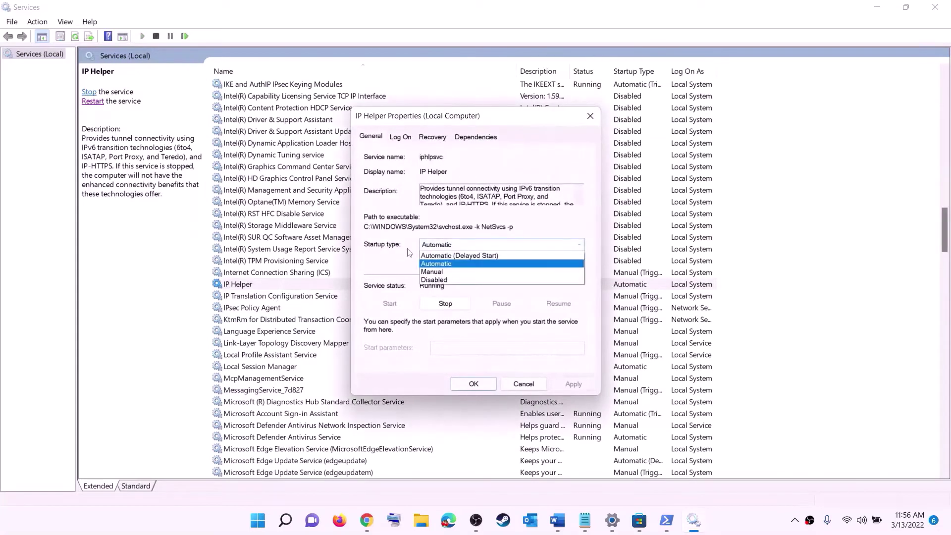
{"action": "left_click", "coordinate": [440, 264]}
{"action": "left_click", "coordinate": [565, 388]}
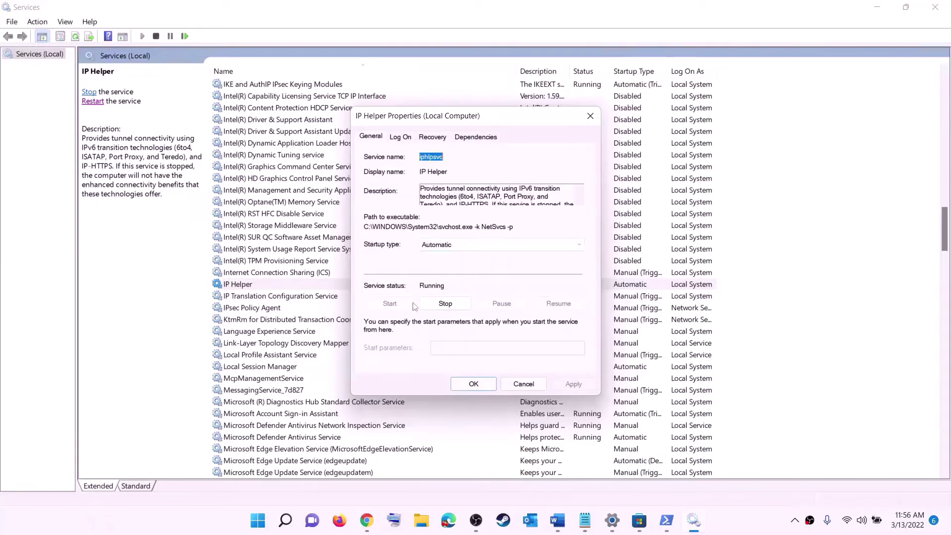
{"action": "left_click", "coordinate": [474, 385]}
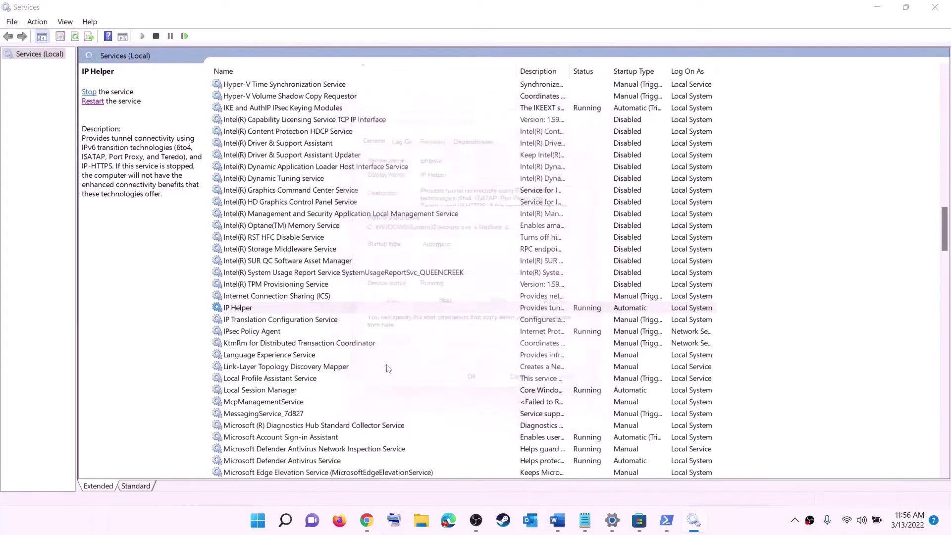
Set Xbox Accessory Management Service's startup type to Automatic.
{"action": "left_click", "coordinate": [294, 355]}
{"action": "key", "text": "x"}
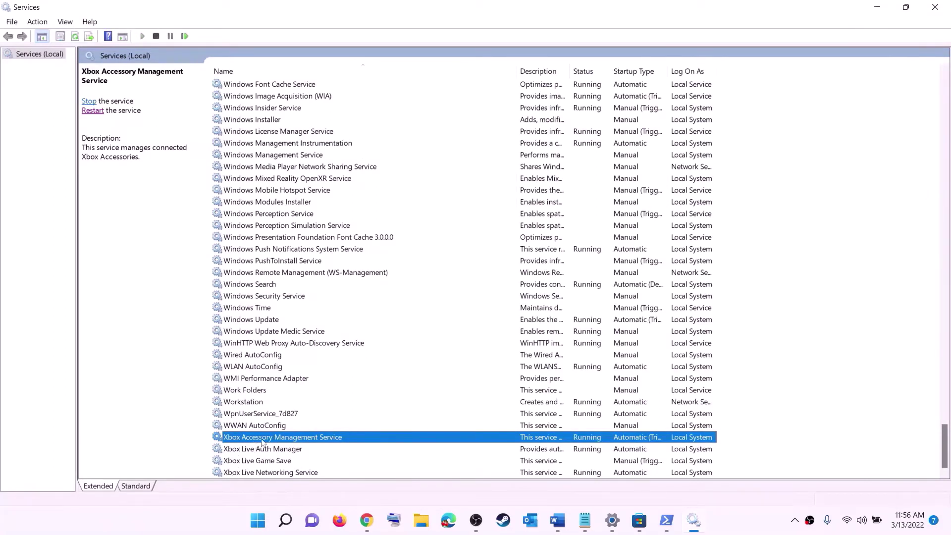
{"action": "double_click", "coordinate": [262, 440]}
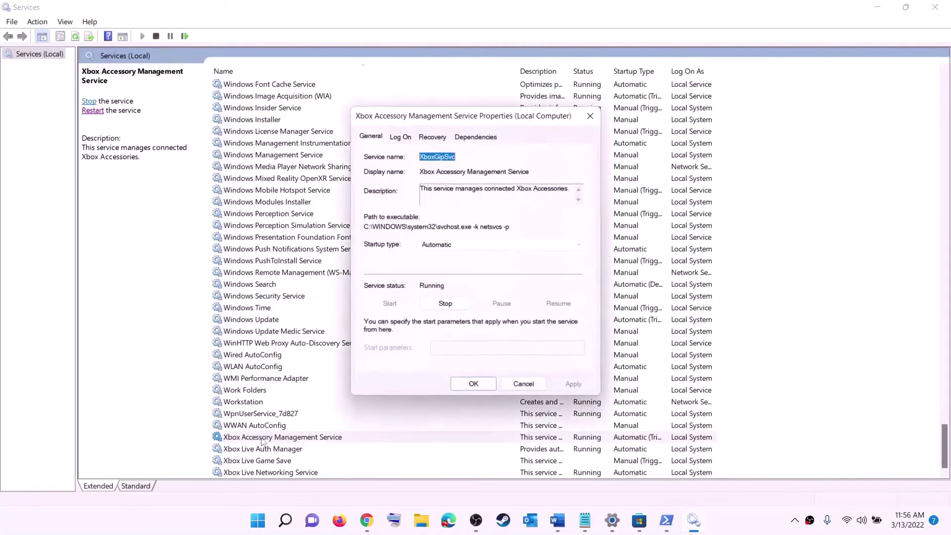
{"action": "left_click", "coordinate": [456, 245]}
{"action": "left_click", "coordinate": [452, 266]}
{"action": "left_click", "coordinate": [574, 390]}
{"action": "left_click", "coordinate": [474, 384]}
Set Xbox Live Auth Manager's startup type to Automatic.
{"action": "key", "text": "Down"}
{"action": "key", "text": "Return"}
{"action": "left_click", "coordinate": [498, 261]}
{"action": "left_click", "coordinate": [476, 275]}
{"action": "left_click", "coordinate": [585, 400]}
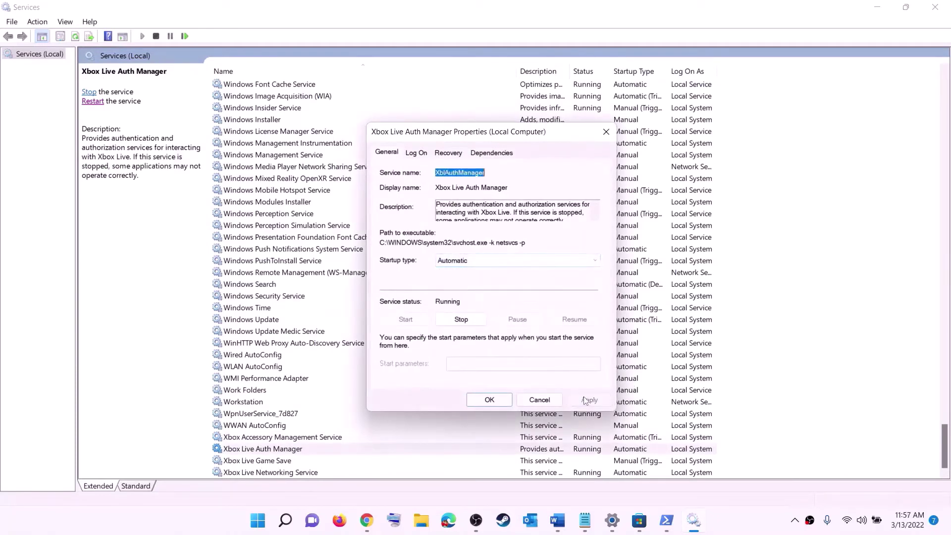
{"action": "left_click", "coordinate": [490, 399]}
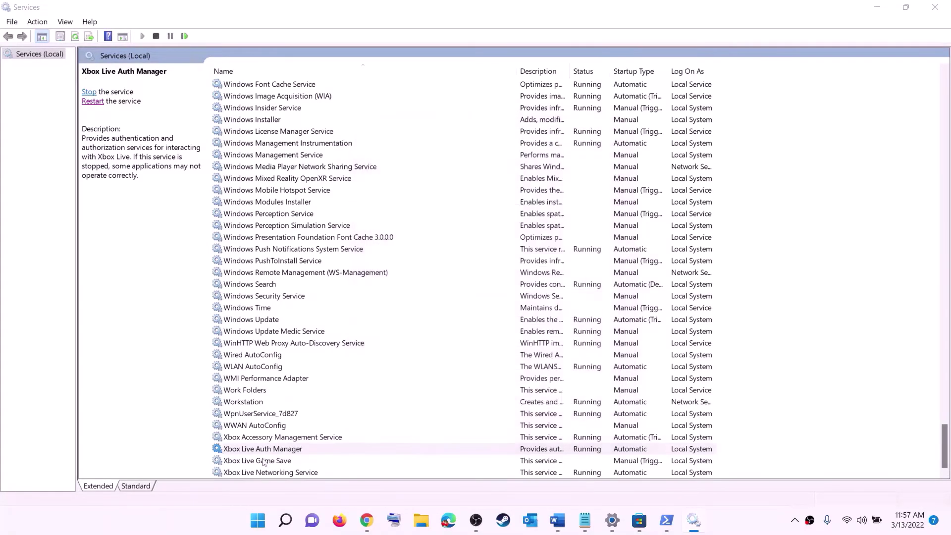
Switch Xbox Live Game Save from Manual to Automatic and start the service.
{"action": "key", "text": "Down"}
{"action": "key", "text": "Return"}
{"action": "left_click", "coordinate": [479, 250]}
{"action": "left_click", "coordinate": [441, 262]}
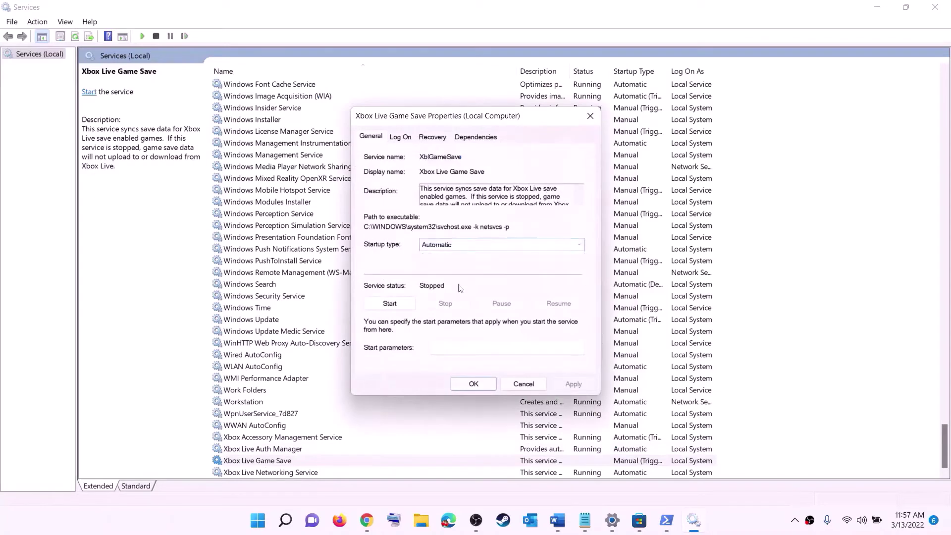
{"action": "left_click", "coordinate": [573, 384]}
{"action": "left_click", "coordinate": [395, 302]}
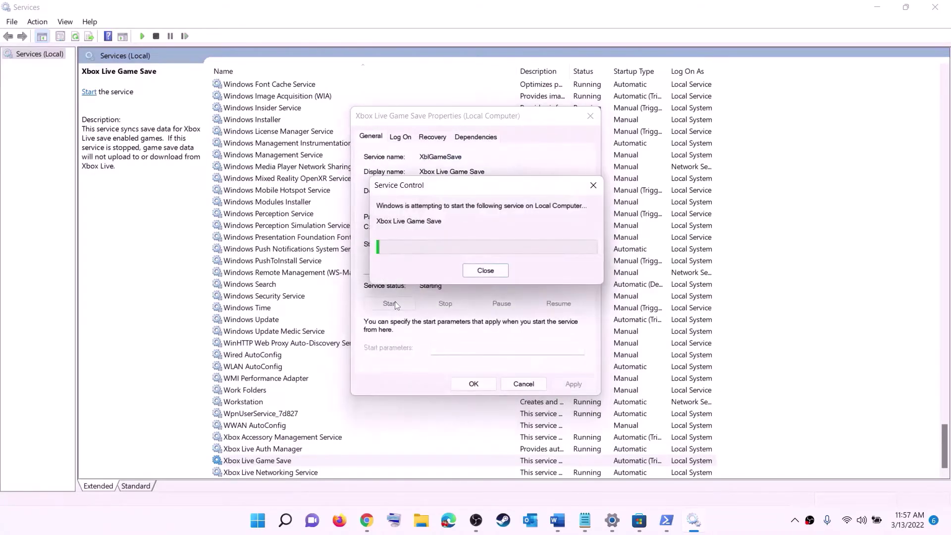
{"action": "left_click", "coordinate": [473, 384]}
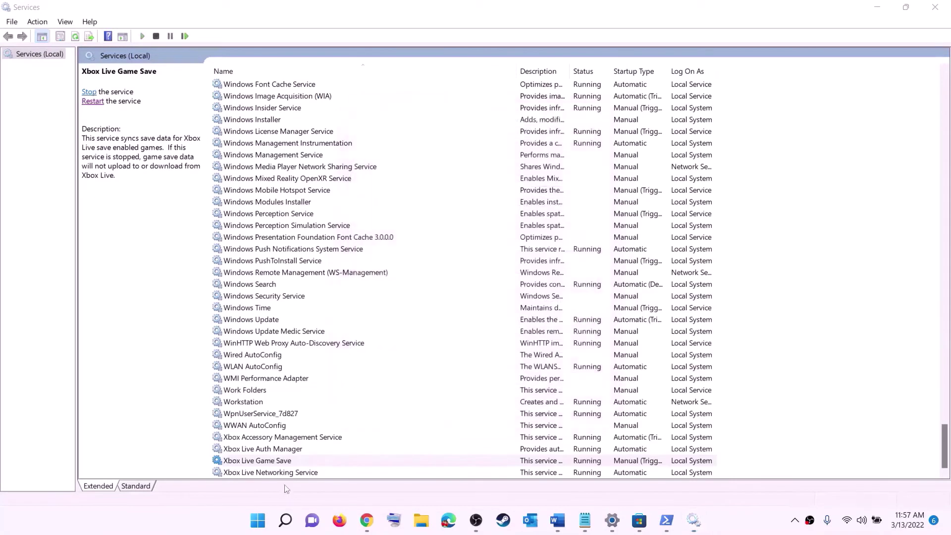
Keep Xbox Live Networking Service's startup type at Automatic.
{"action": "double_click", "coordinate": [277, 473]}
{"action": "left_click", "coordinate": [462, 246]}
{"action": "left_click", "coordinate": [560, 351]}
{"action": "key", "text": "Tab"}
{"action": "key", "text": "Tab"}
{"action": "key", "text": "Tab"}
{"action": "key", "text": "Tab"}
{"action": "key", "text": "Tab"}
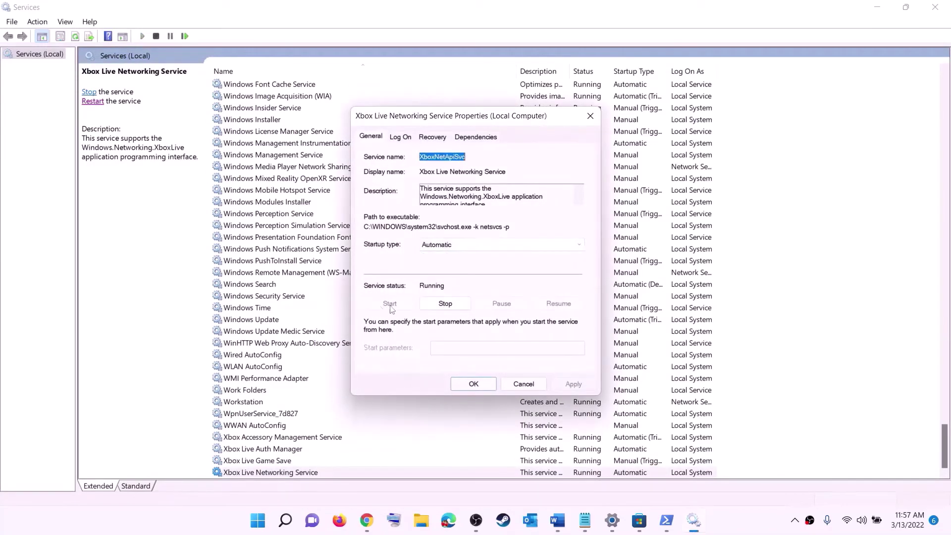
{"action": "left_click", "coordinate": [459, 381]}
Set Windows Update's startup type to Automatic (Delayed Start).
{"action": "left_click", "coordinate": [442, 322]}
{"action": "double_click", "coordinate": [442, 322]}
{"action": "left_click", "coordinate": [460, 245]}
{"action": "left_click", "coordinate": [449, 256]}
{"action": "left_click", "coordinate": [574, 385]}
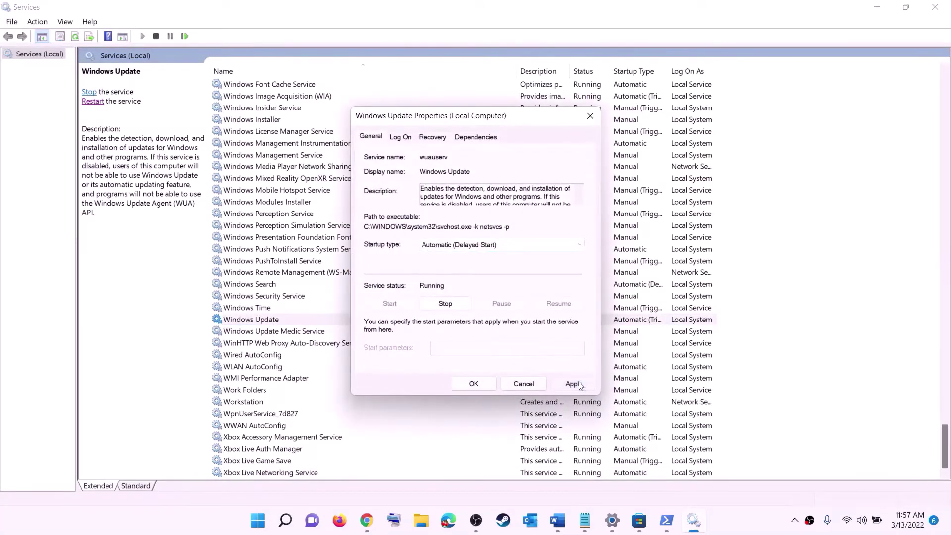
{"action": "left_click", "coordinate": [474, 384]}
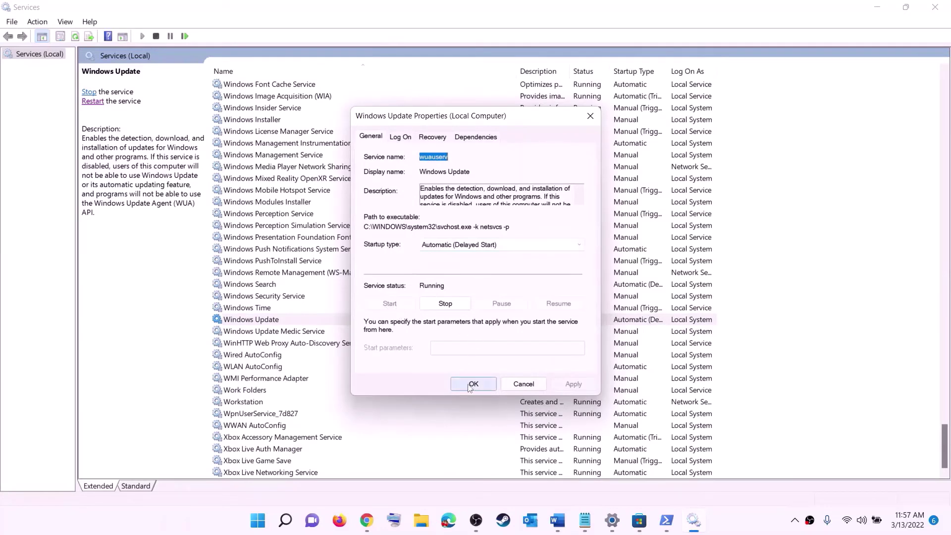
{"action": "left_click", "coordinate": [313, 277]}
Stop both Gaming Services entries.
{"action": "key", "text": "g"}
{"action": "scroll", "coordinate": [644, 258], "scroll_direction": "up", "scroll_amount": 4}
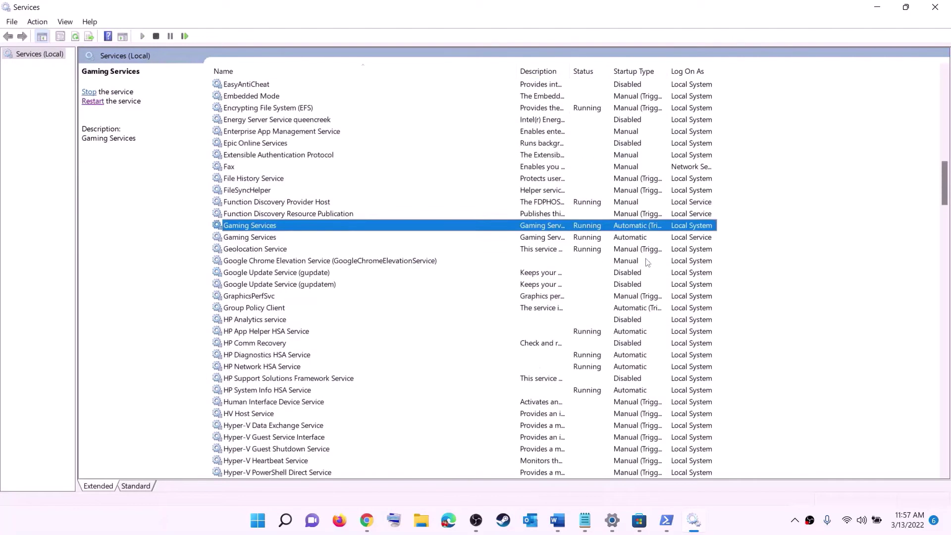
{"action": "left_click", "coordinate": [595, 237]}
{"action": "left_click", "coordinate": [591, 228]}
{"action": "right_click", "coordinate": [587, 228]}
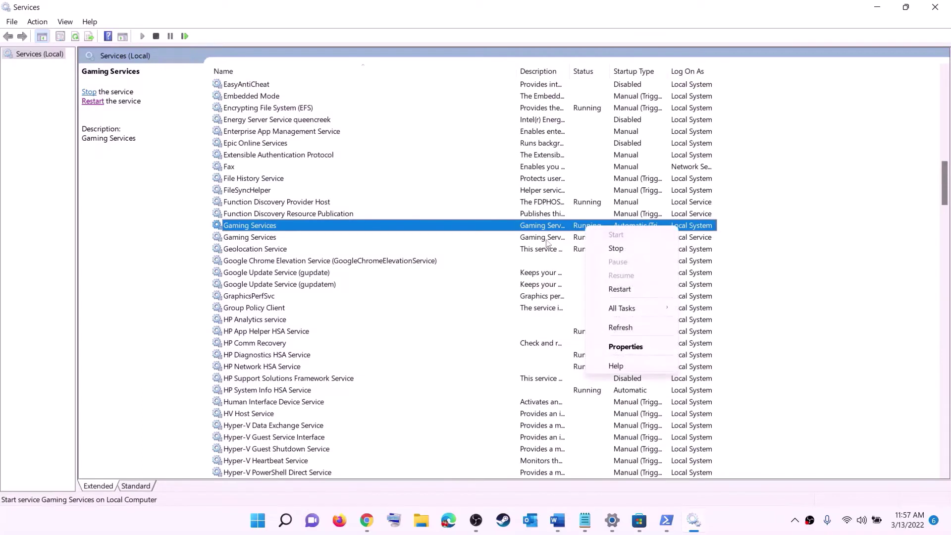
{"action": "left_click", "coordinate": [577, 231]}
{"action": "right_click", "coordinate": [584, 227]}
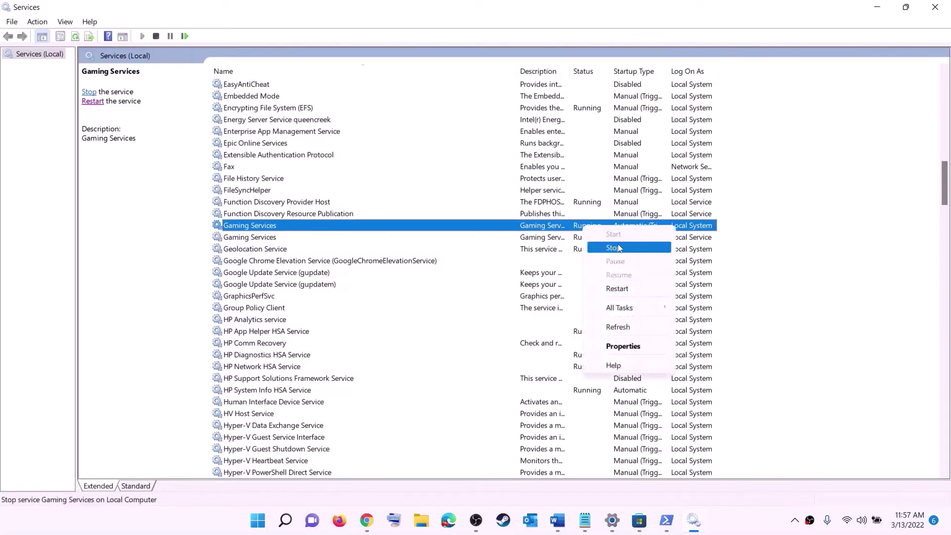
{"action": "left_click", "coordinate": [603, 248]}
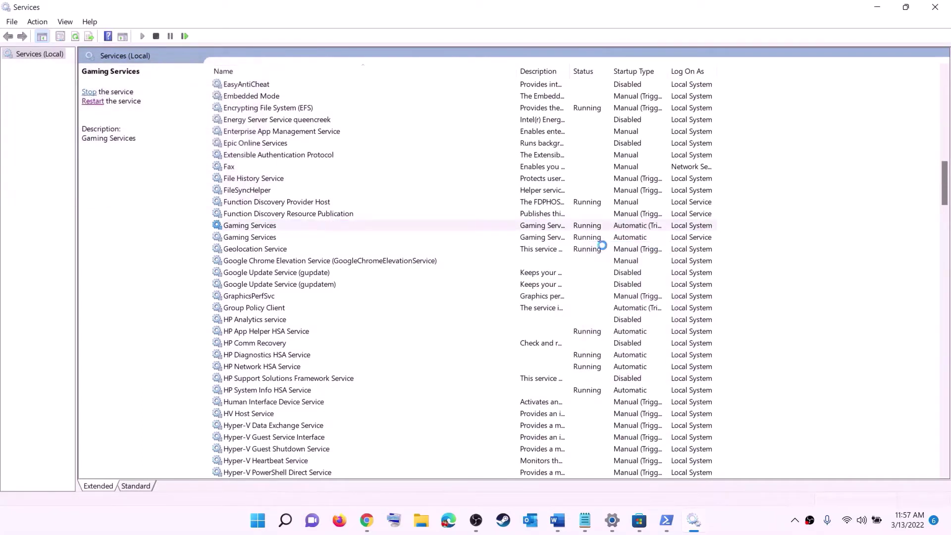
{"action": "left_click", "coordinate": [599, 241]}
{"action": "right_click", "coordinate": [589, 241]}
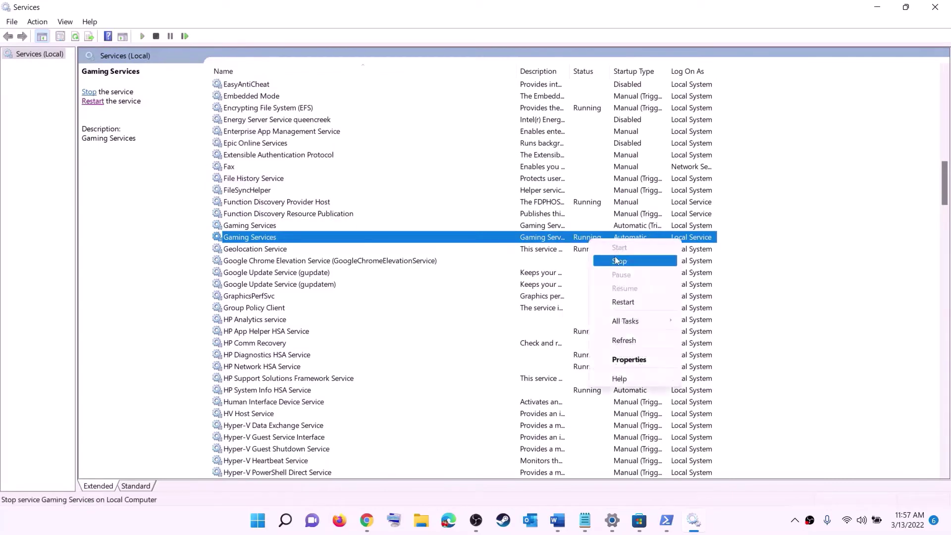
{"action": "left_click", "coordinate": [616, 261]}
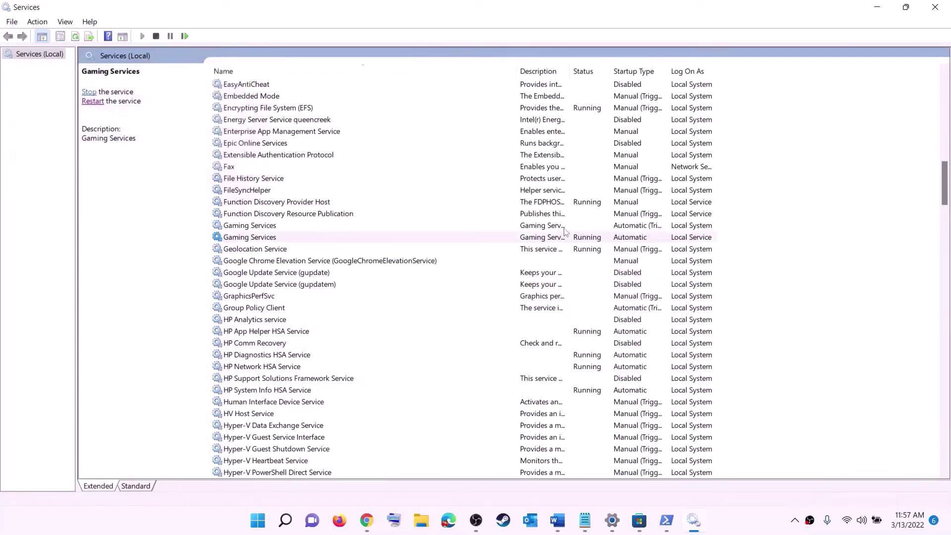
Start both Gaming Services entries again.
{"action": "left_click", "coordinate": [565, 226]}
{"action": "right_click", "coordinate": [565, 228]}
{"action": "left_click", "coordinate": [604, 238]}
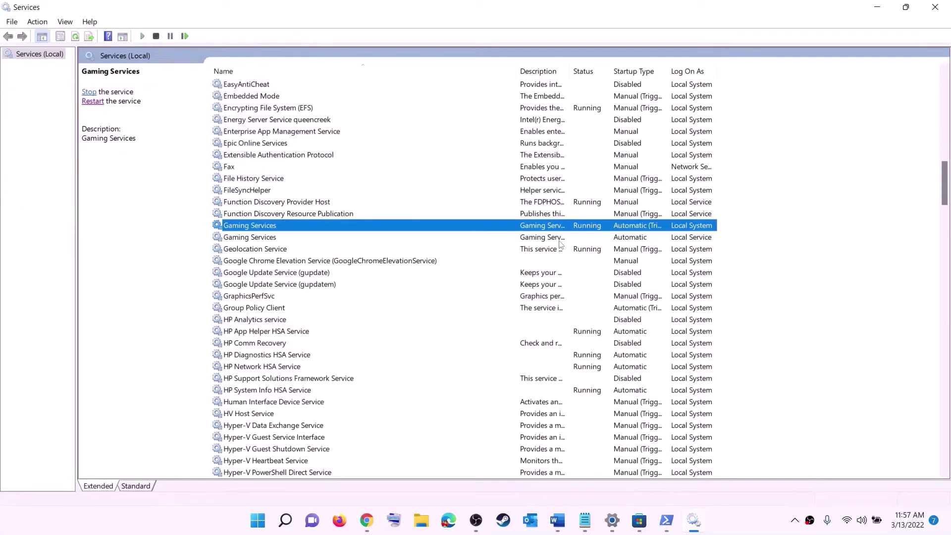
{"action": "left_click", "coordinate": [557, 238]}
{"action": "right_click", "coordinate": [560, 238]}
{"action": "left_click", "coordinate": [586, 248]}
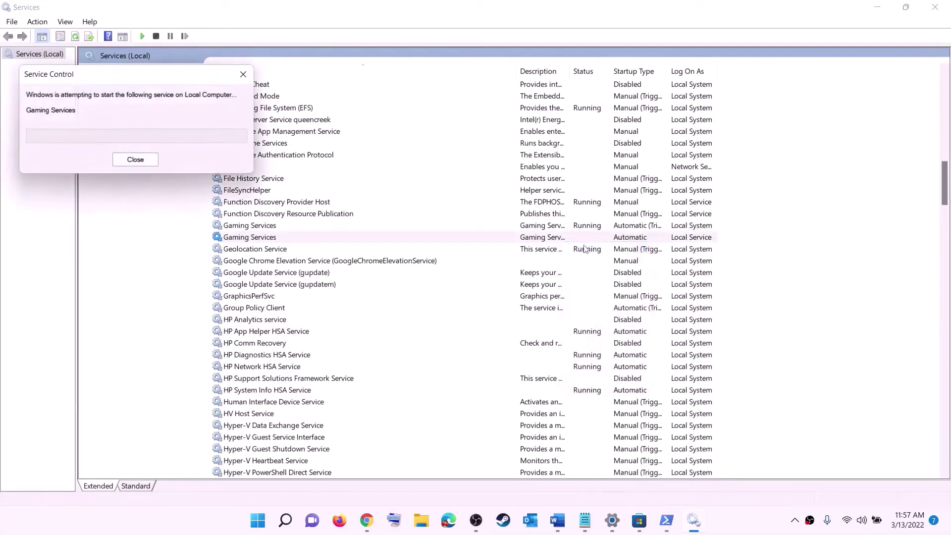
{"action": "left_click", "coordinate": [542, 311]}
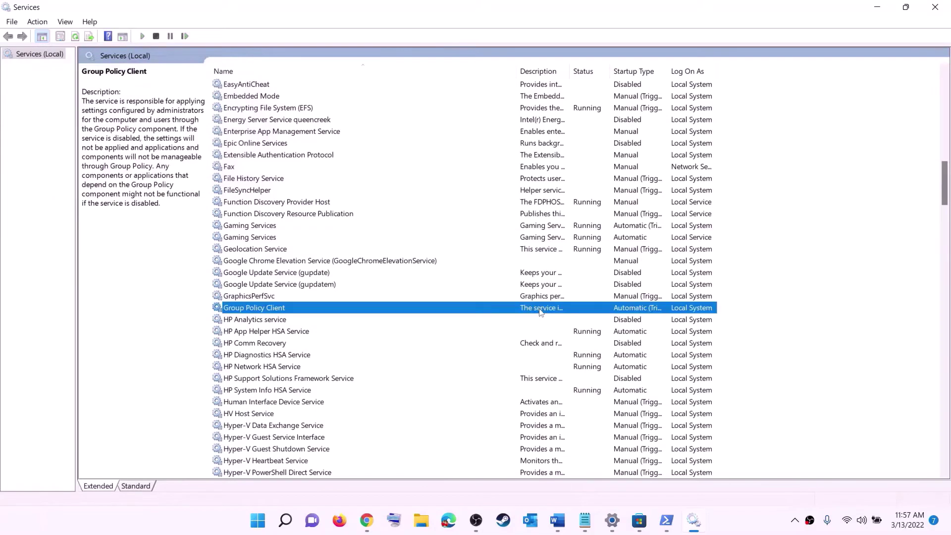
Keep Microsoft Store Install Service's startup type at Automatic.
{"action": "key", "text": "m"}
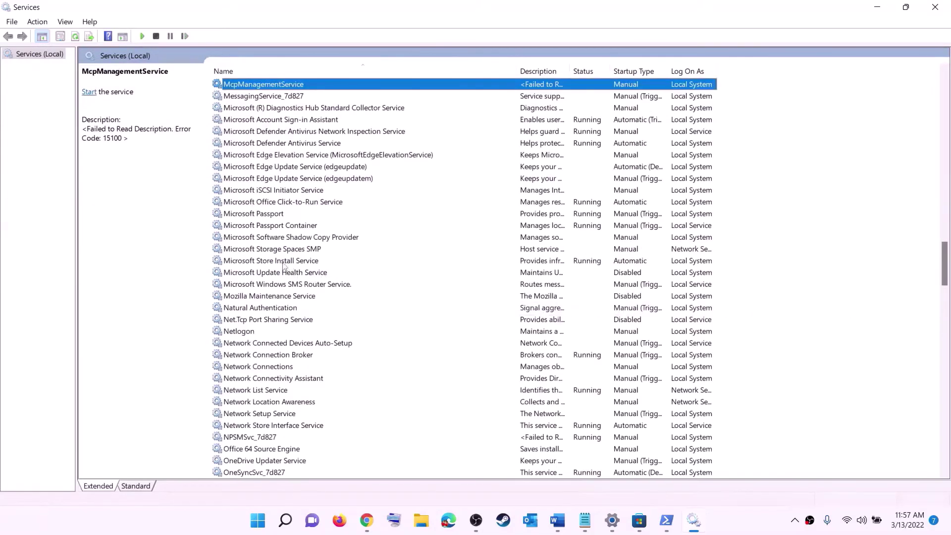
{"action": "left_click", "coordinate": [323, 261]}
{"action": "double_click", "coordinate": [366, 262]}
{"action": "left_click", "coordinate": [465, 246]}
{"action": "left_click", "coordinate": [446, 253]}
{"action": "left_click", "coordinate": [570, 381]}
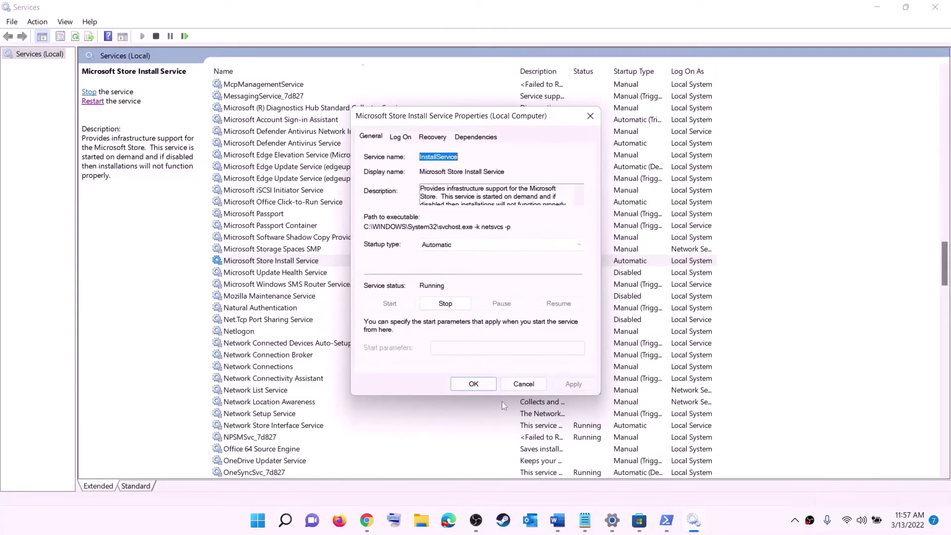
{"action": "left_click", "coordinate": [473, 384]}
{"action": "left_click", "coordinate": [313, 227]}
Change BITS from Delayed Start to Automatic, then close Services.
{"action": "key", "text": "b"}
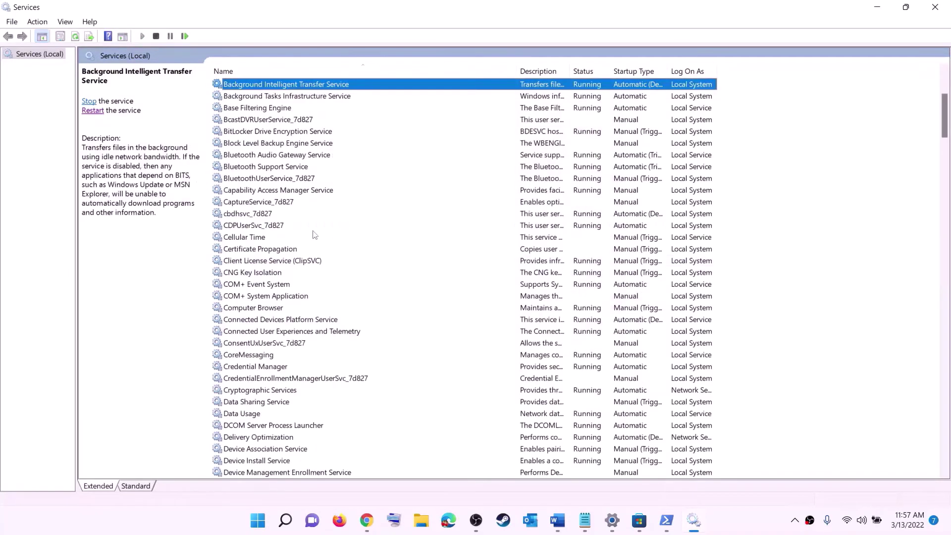
{"action": "scroll", "coordinate": [341, 195], "scroll_direction": "up", "scroll_amount": 4}
{"action": "double_click", "coordinate": [348, 226]}
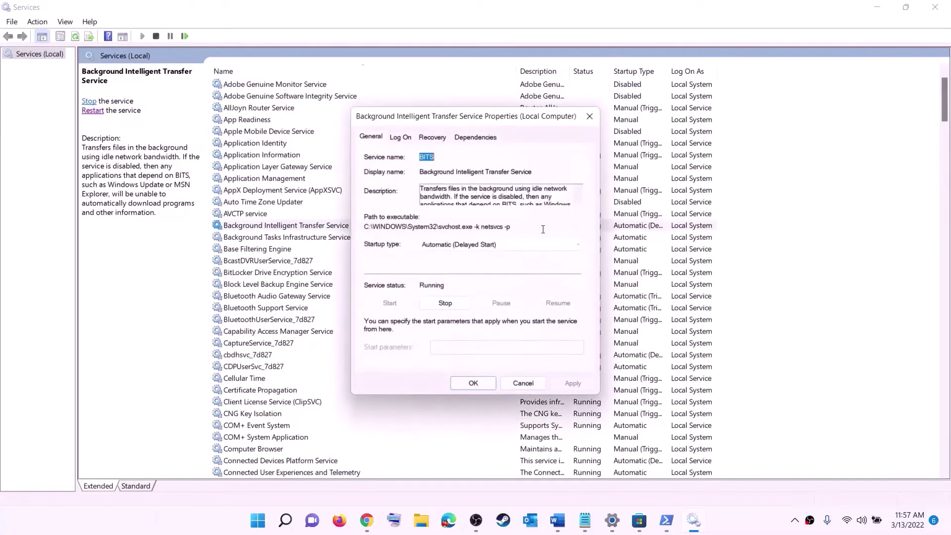
{"action": "left_click", "coordinate": [479, 247]}
{"action": "left_click", "coordinate": [457, 264]}
{"action": "left_click", "coordinate": [573, 384]}
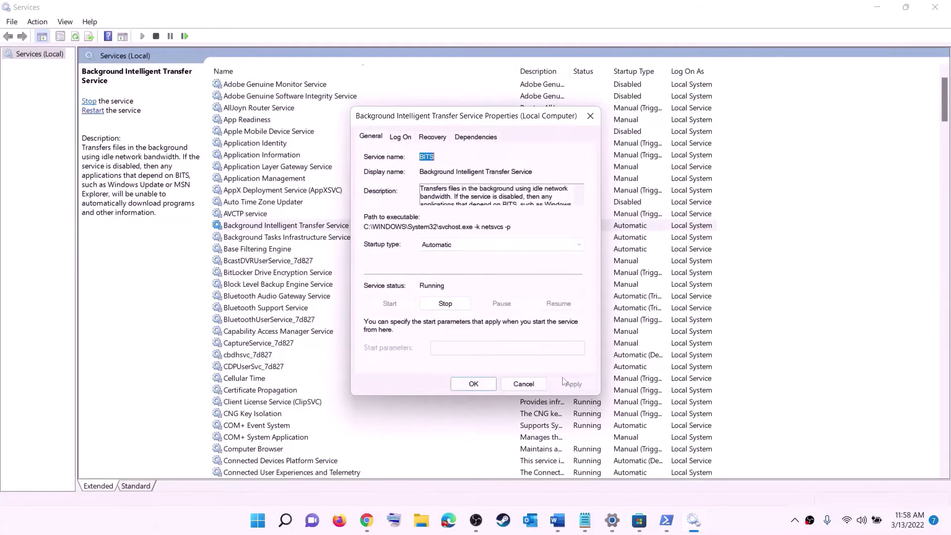
{"action": "left_click", "coordinate": [473, 384]}
{"action": "left_click", "coordinate": [935, 7]}
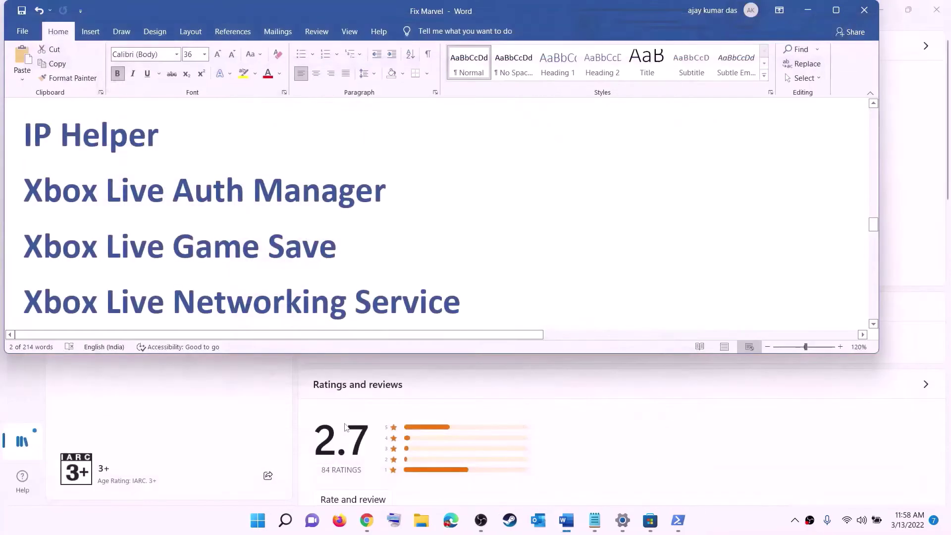
Open Windows Update in Settings and install the pending 2022-03 Cumulative Update.
{"action": "scroll", "coordinate": [345, 279], "scroll_direction": "down", "scroll_amount": 7}
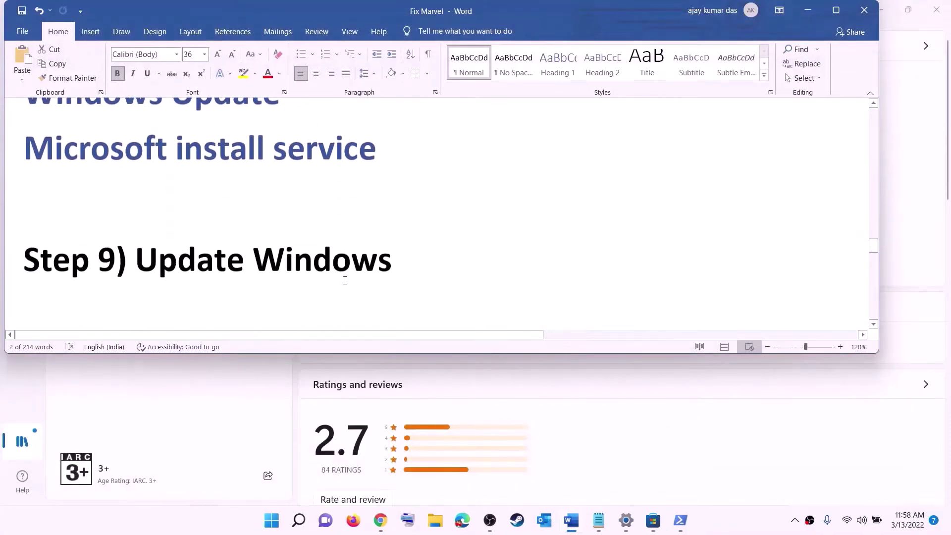
{"action": "scroll", "coordinate": [345, 280], "scroll_direction": "down", "scroll_amount": 1}
{"action": "left_click_drag", "start_coordinate": [136, 224], "coordinate": [458, 218]}
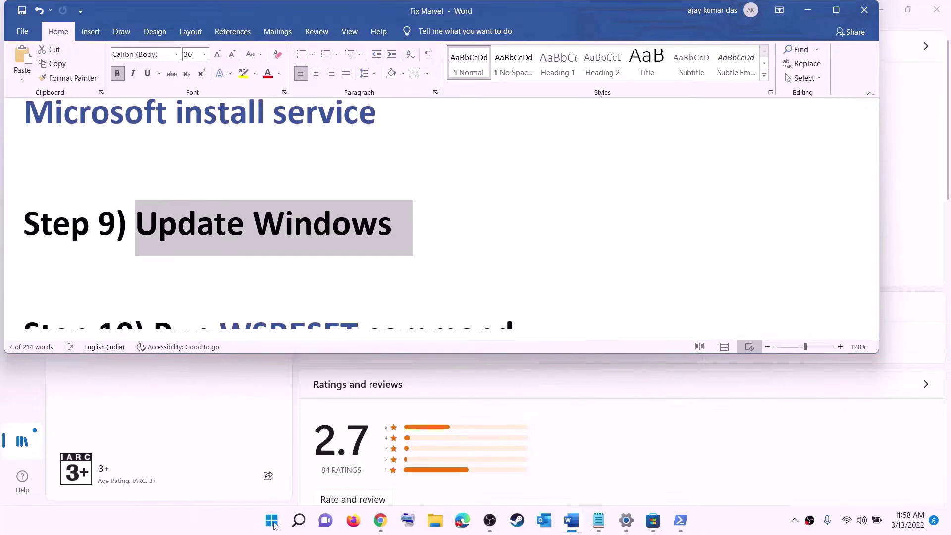
{"action": "left_click", "coordinate": [272, 522]}
{"action": "left_click", "coordinate": [449, 216]}
{"action": "left_click", "coordinate": [69, 379]}
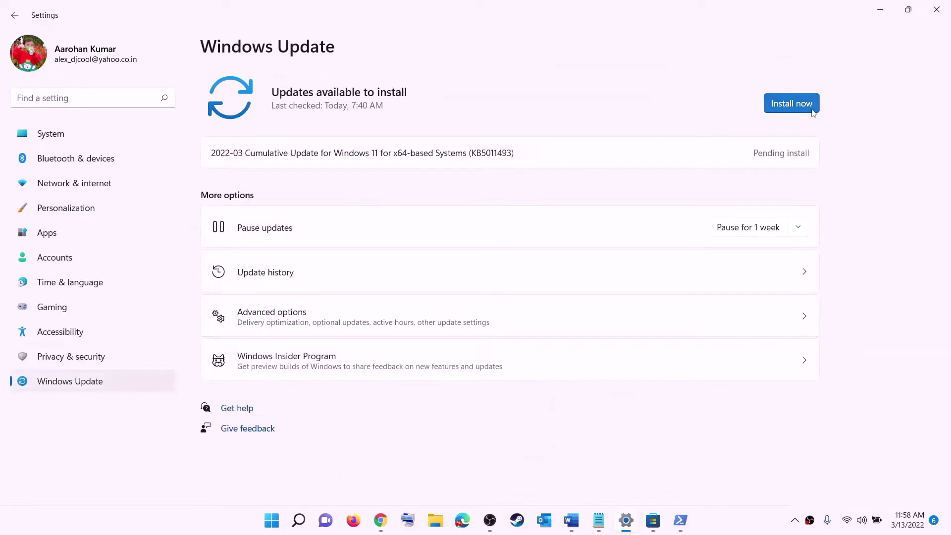
{"action": "left_click", "coordinate": [784, 106]}
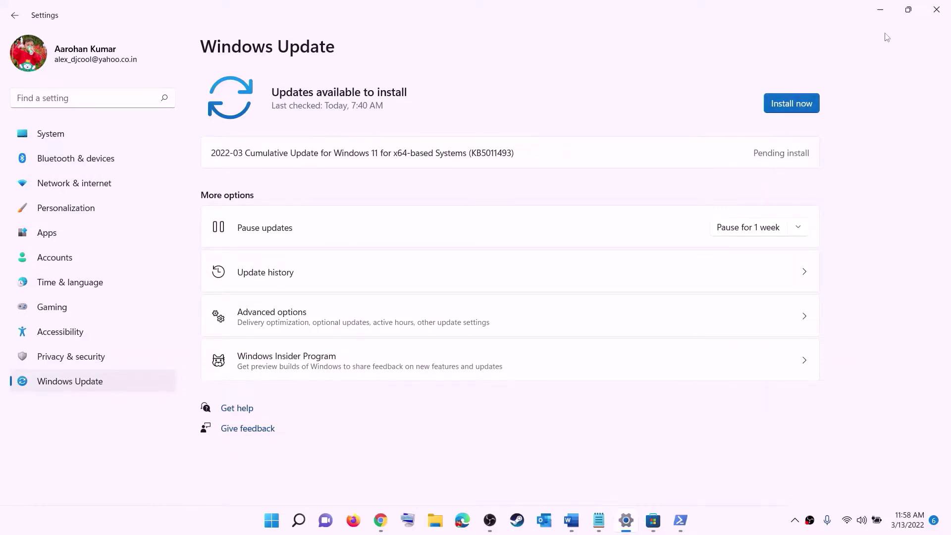
Check the power options without restarting and return to the Fix Marvel notes.
{"action": "left_click", "coordinate": [272, 521]}
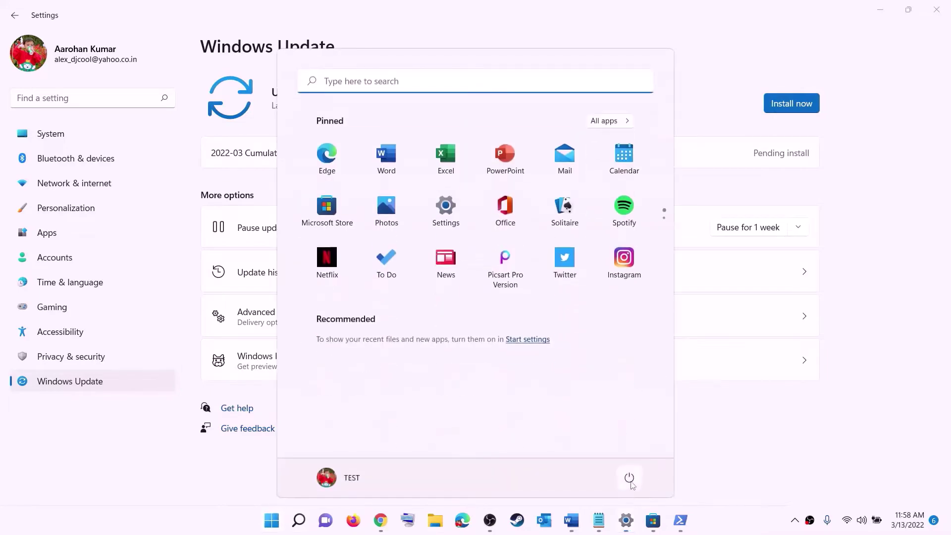
{"action": "left_click", "coordinate": [629, 478]}
{"action": "left_click", "coordinate": [874, 41]}
{"action": "left_click", "coordinate": [886, 11]}
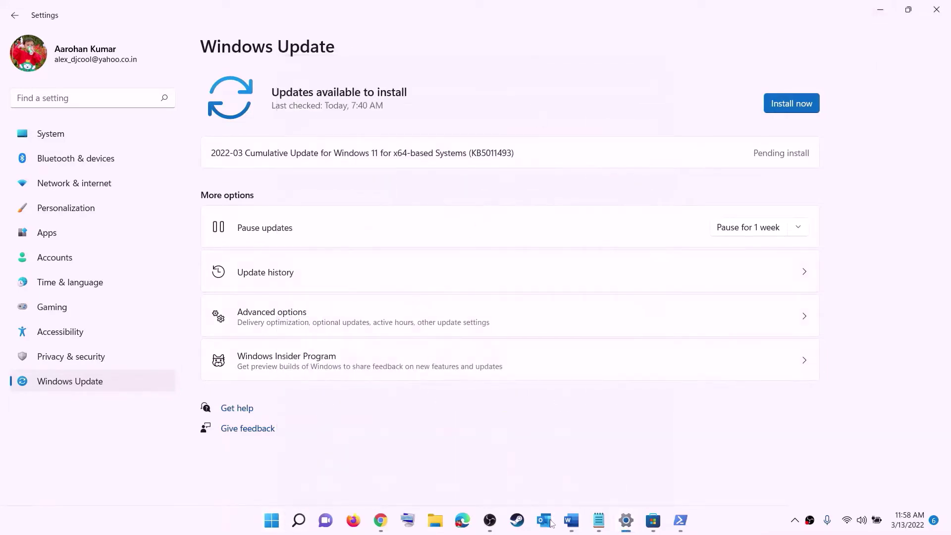
{"action": "left_click", "coordinate": [571, 520]}
Copy WSRESET from the notes and run it from Start search to reset the Store.
{"action": "scroll", "coordinate": [282, 258], "scroll_direction": "down", "scroll_amount": 3}
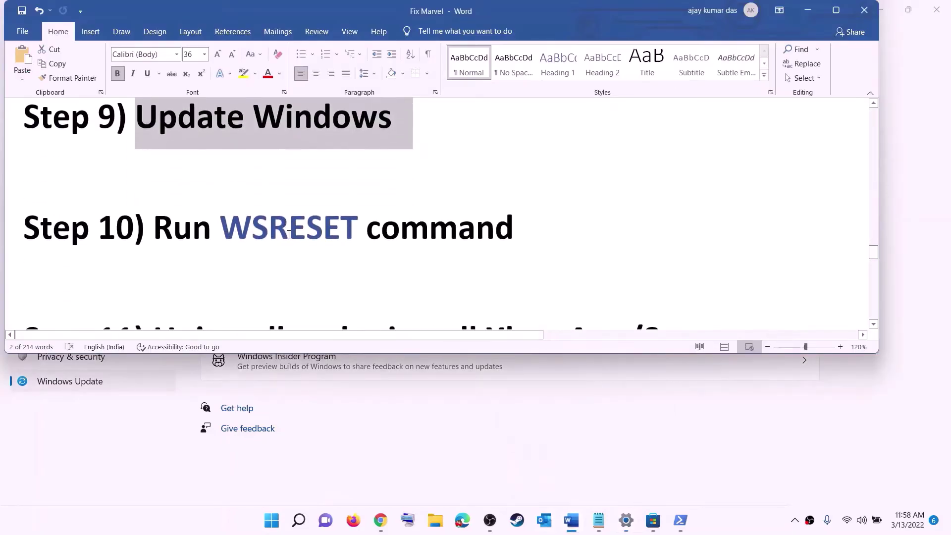
{"action": "double_click", "coordinate": [289, 234]}
{"action": "key", "text": "ctrl+c"}
{"action": "left_click", "coordinate": [268, 529]}
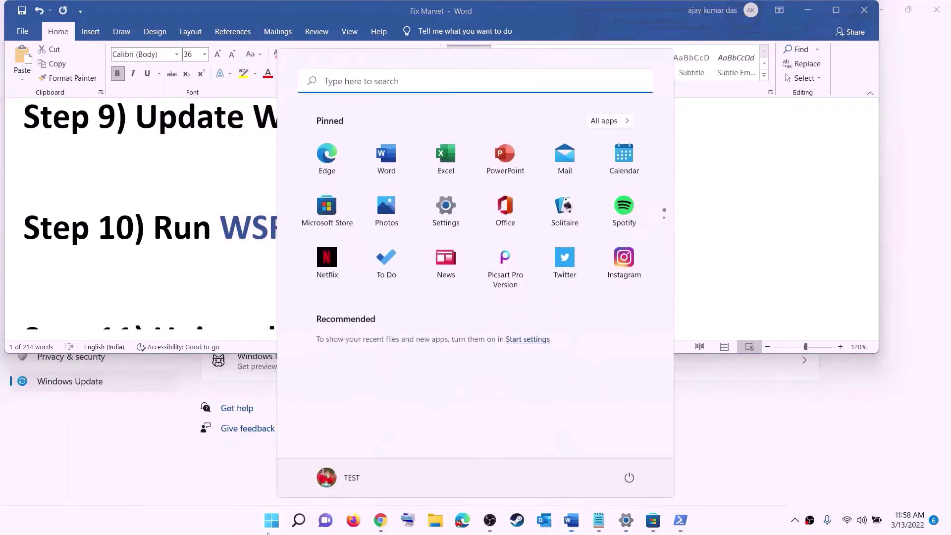
{"action": "key", "text": "ctrl+v"}
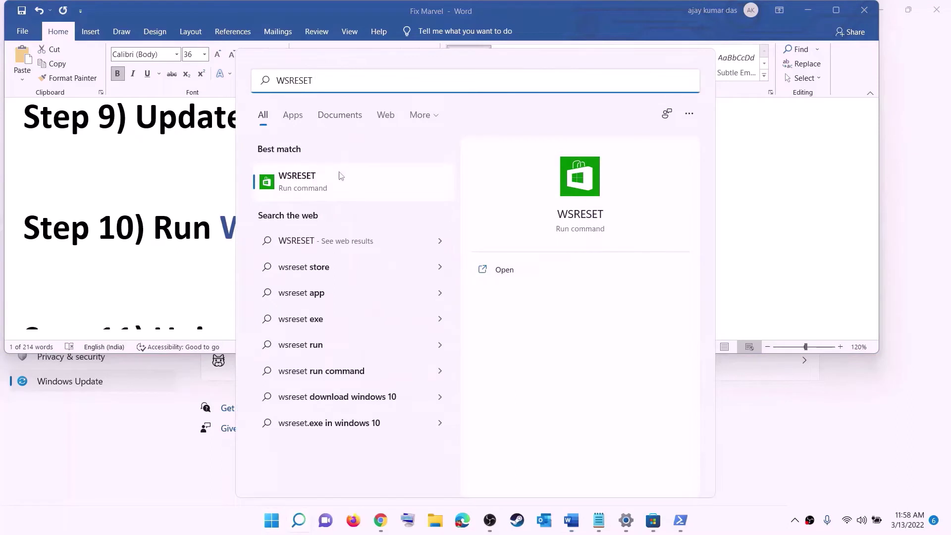
{"action": "left_click", "coordinate": [313, 190]}
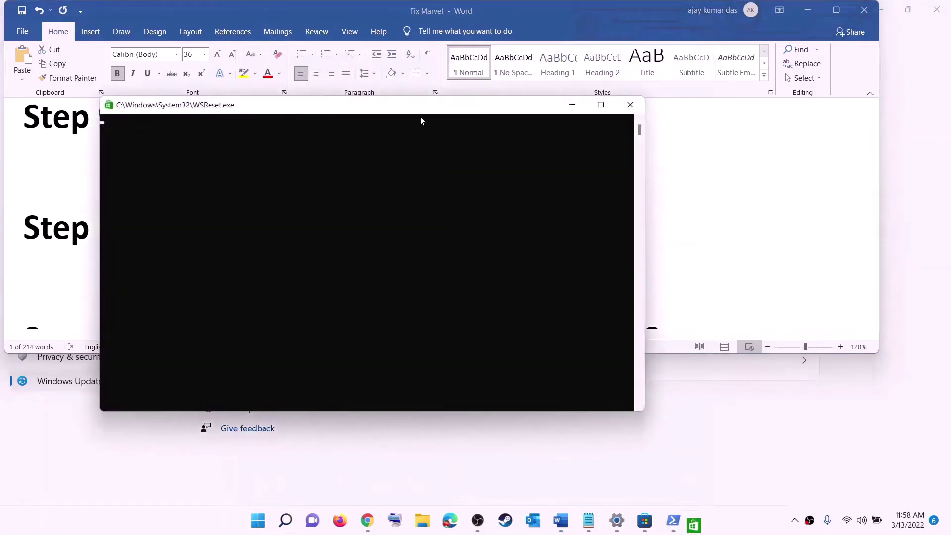
{"action": "left_click_drag", "start_coordinate": [420, 116], "coordinate": [551, 170]}
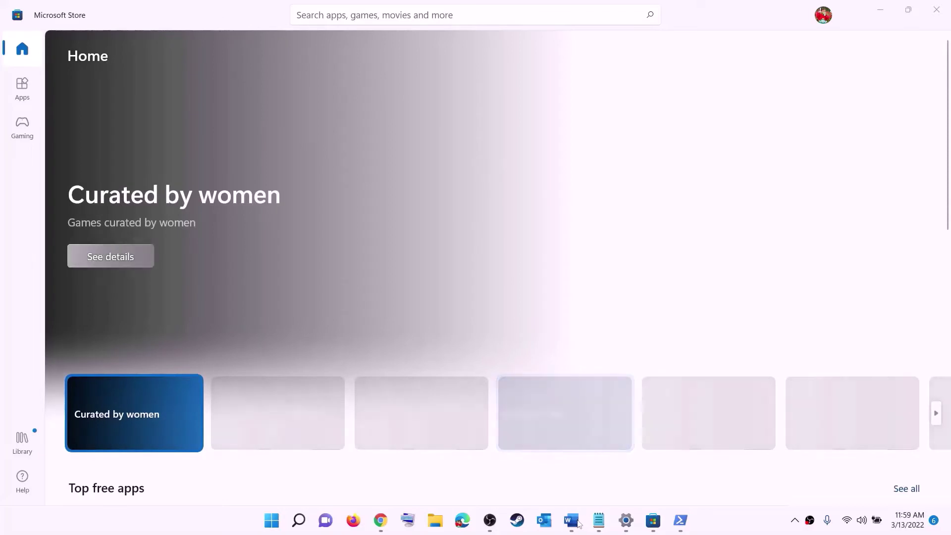
Return to the notes and scroll to the Remove-AppxPackage step.
{"action": "left_click", "coordinate": [571, 520]}
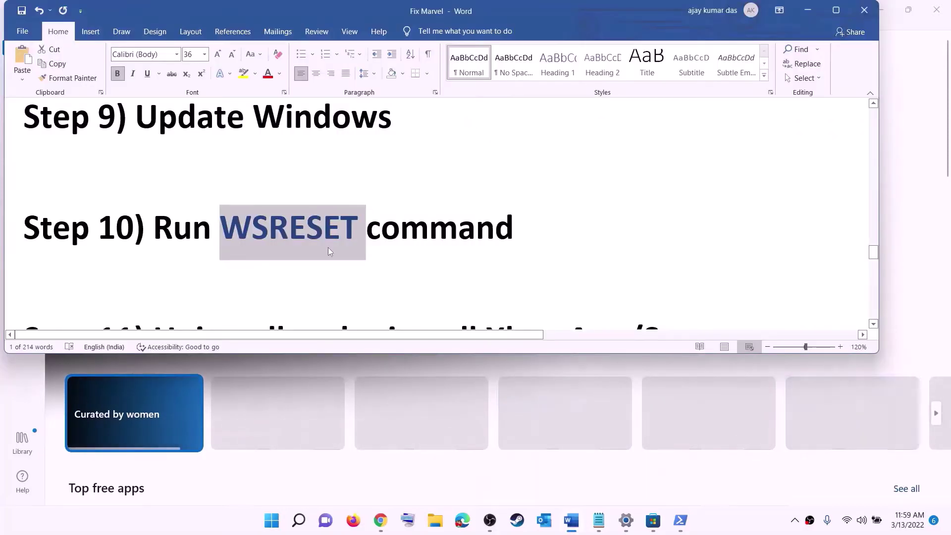
{"action": "scroll", "coordinate": [328, 248], "scroll_direction": "down", "scroll_amount": 3}
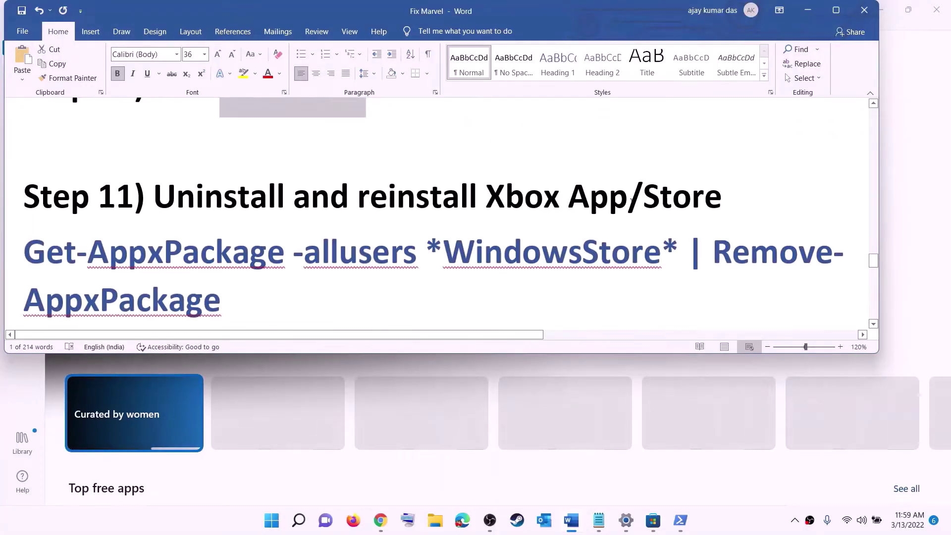
{"action": "scroll", "coordinate": [339, 244], "scroll_direction": "down", "scroll_amount": 1}
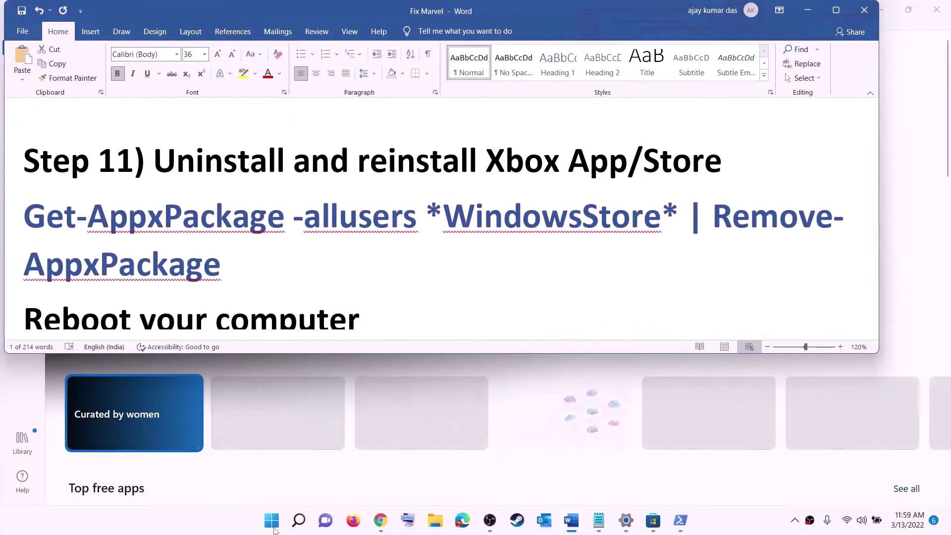
{"action": "left_click", "coordinate": [273, 525]}
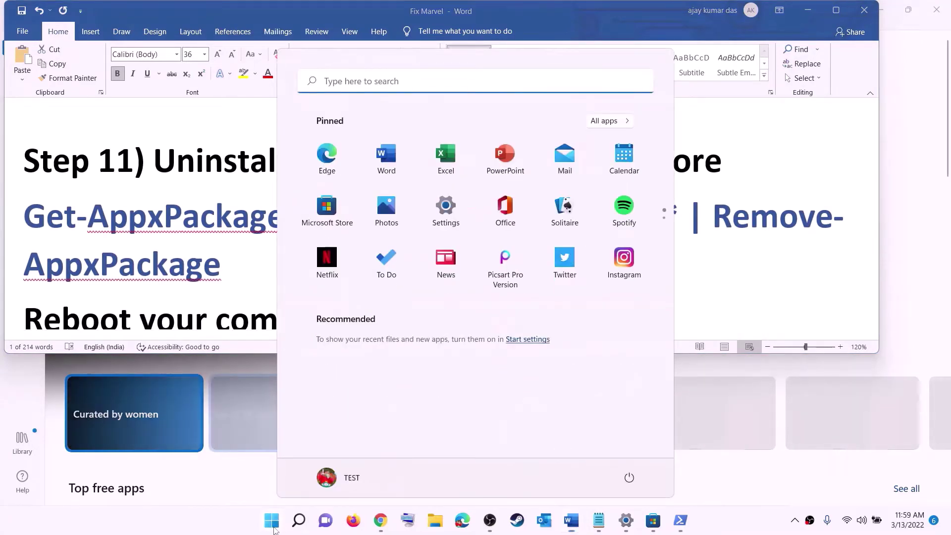
Copy the Get-AppxPackage Store removal command from the notes.
{"action": "type", "text": "xbo"}
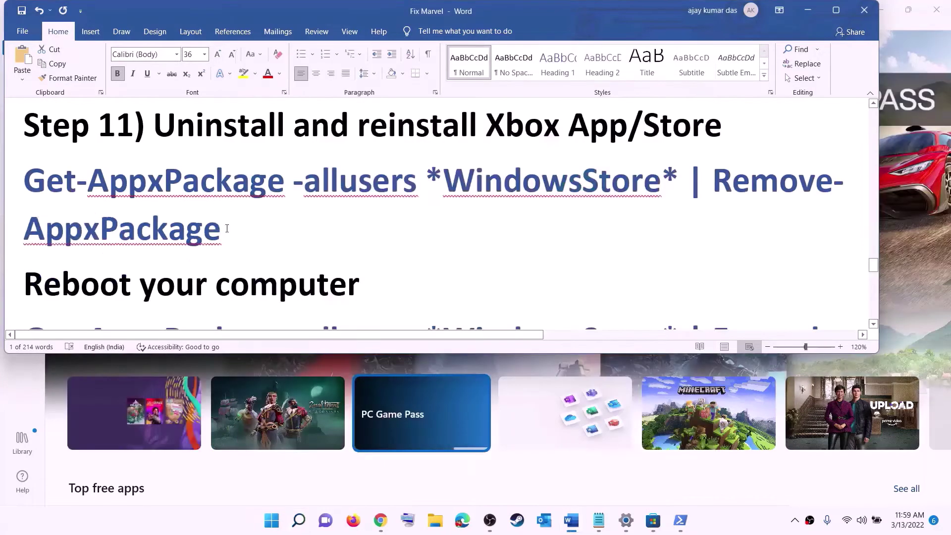
{"action": "triple_click", "coordinate": [227, 228]}
{"action": "right_click", "coordinate": [93, 204]}
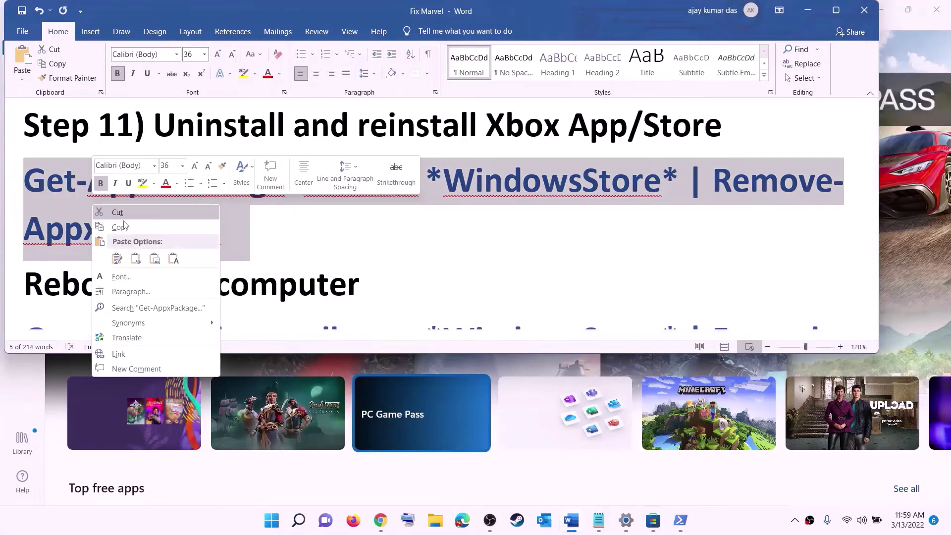
{"action": "left_click", "coordinate": [124, 227]}
Run the removal command in an administrator PowerShell to uninstall the Store for all users.
{"action": "left_click", "coordinate": [274, 524]}
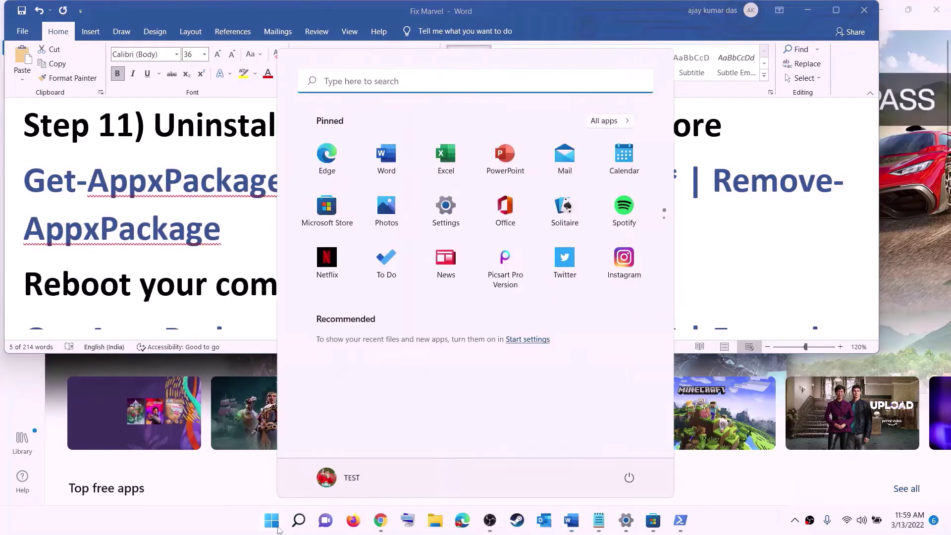
{"action": "type", "text": "powe"}
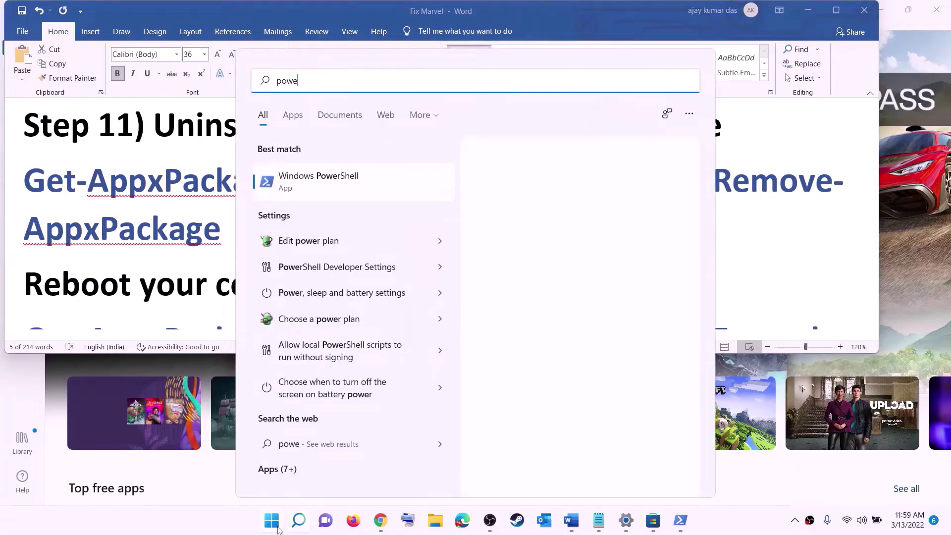
{"action": "type", "text": "rshel"}
{"action": "right_click", "coordinate": [322, 183]}
{"action": "left_click", "coordinate": [400, 198]}
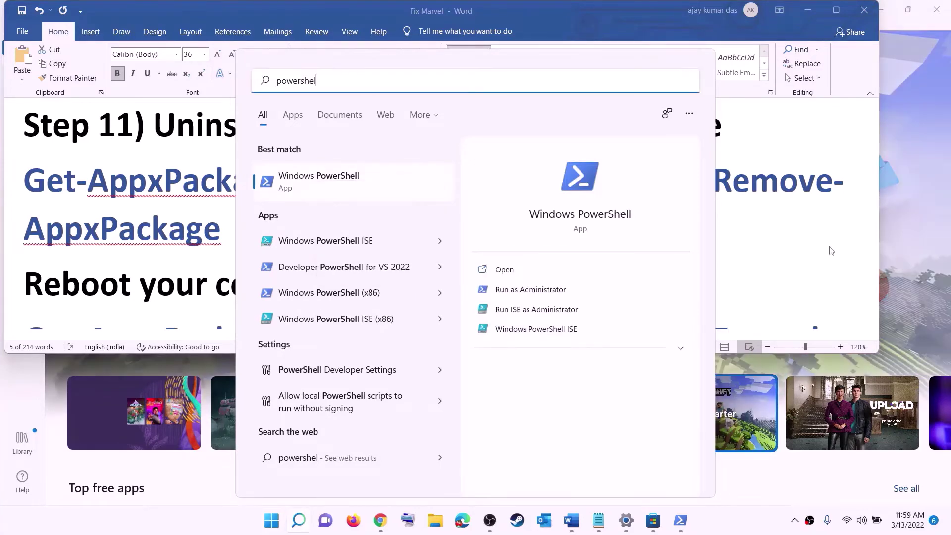
{"action": "triple_click", "coordinate": [801, 252]}
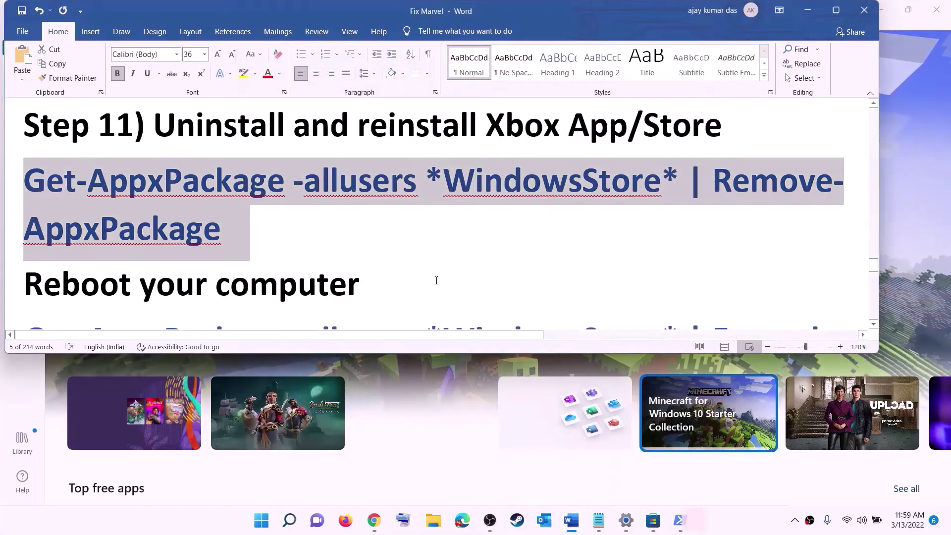
{"action": "left_click", "coordinate": [406, 360]}
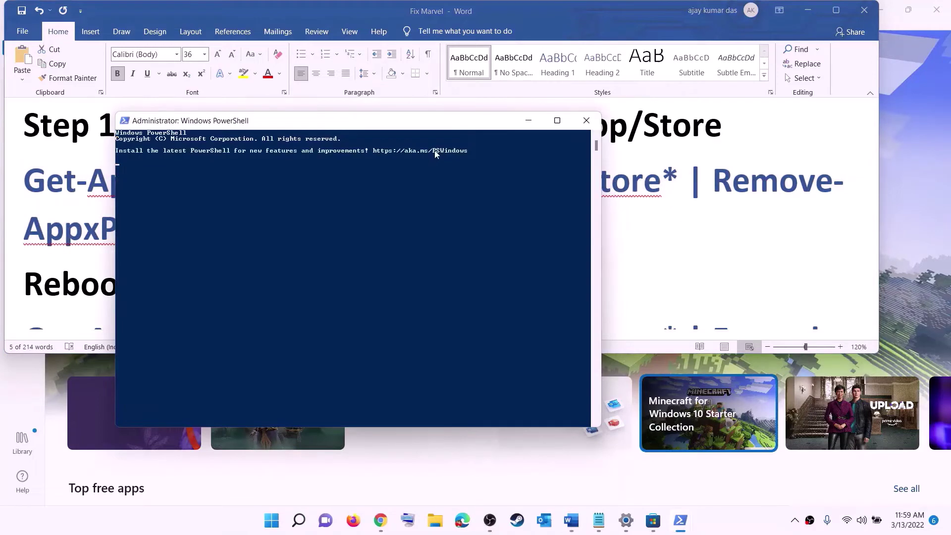
{"action": "right_click", "coordinate": [296, 184]}
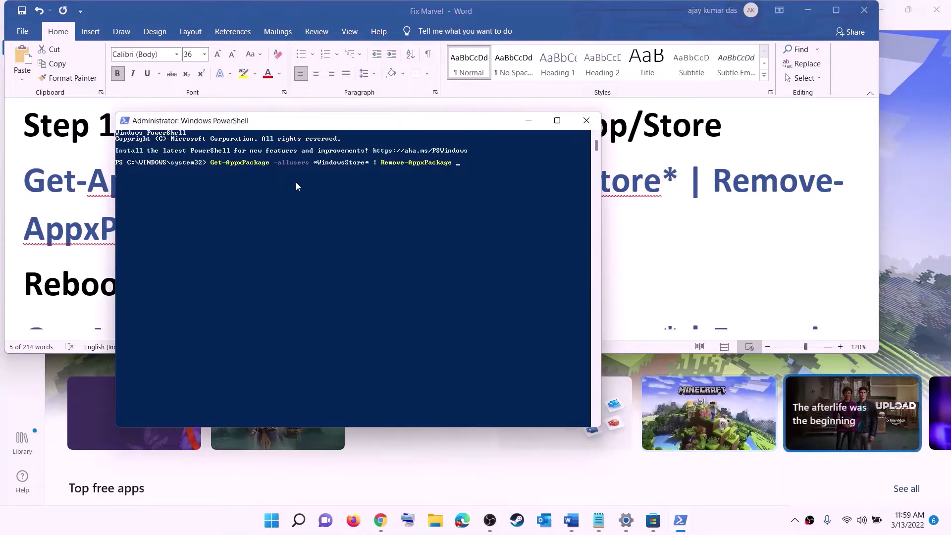
{"action": "key", "text": "Return"}
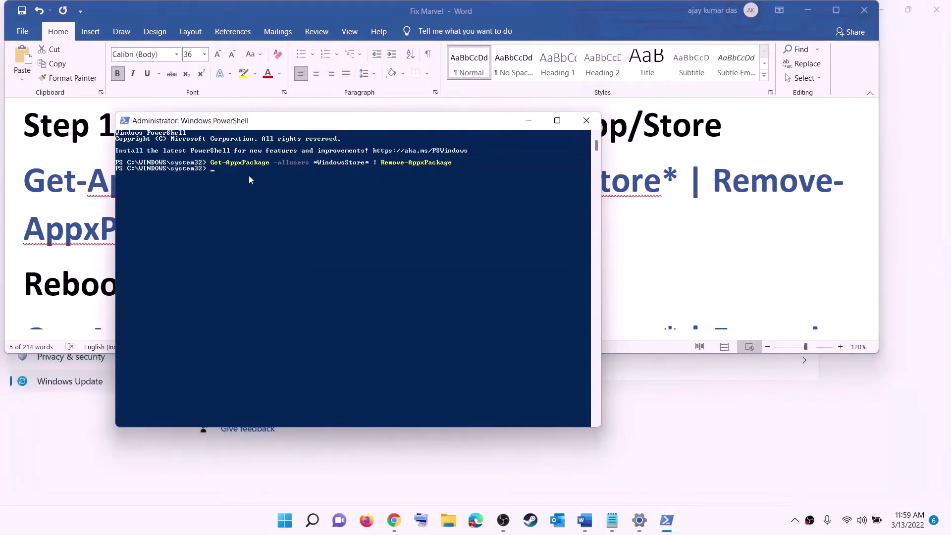
{"action": "left_click", "coordinate": [20, 257]}
Skip the reboot and copy the Store re-registration command from the notes.
{"action": "double_click", "coordinate": [74, 284]}
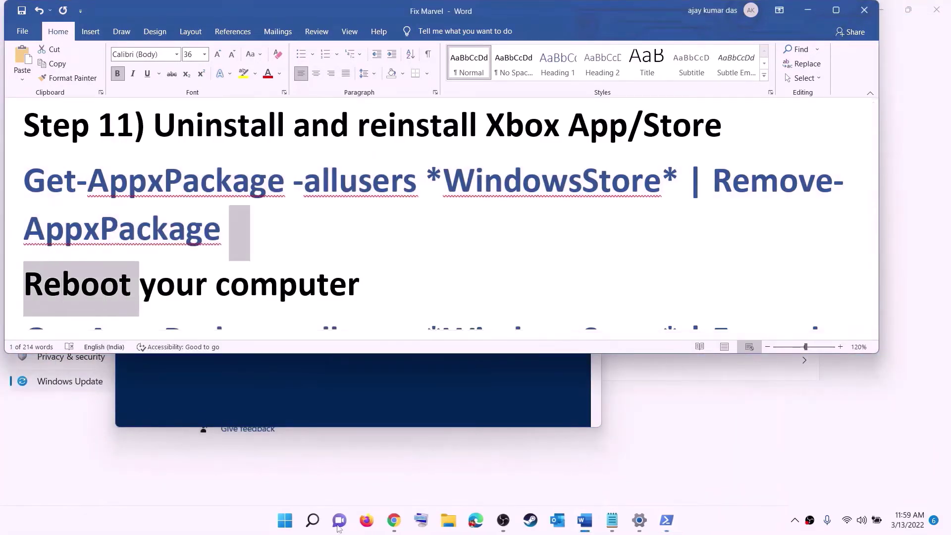
{"action": "left_click", "coordinate": [285, 520]}
{"action": "left_click", "coordinate": [629, 478]}
{"action": "key", "text": "Escape"}
{"action": "key", "text": "Escape"}
{"action": "scroll", "coordinate": [275, 222], "scroll_direction": "down", "scroll_amount": 2}
{"action": "scroll", "coordinate": [275, 223], "scroll_direction": "down", "scroll_amount": 2}
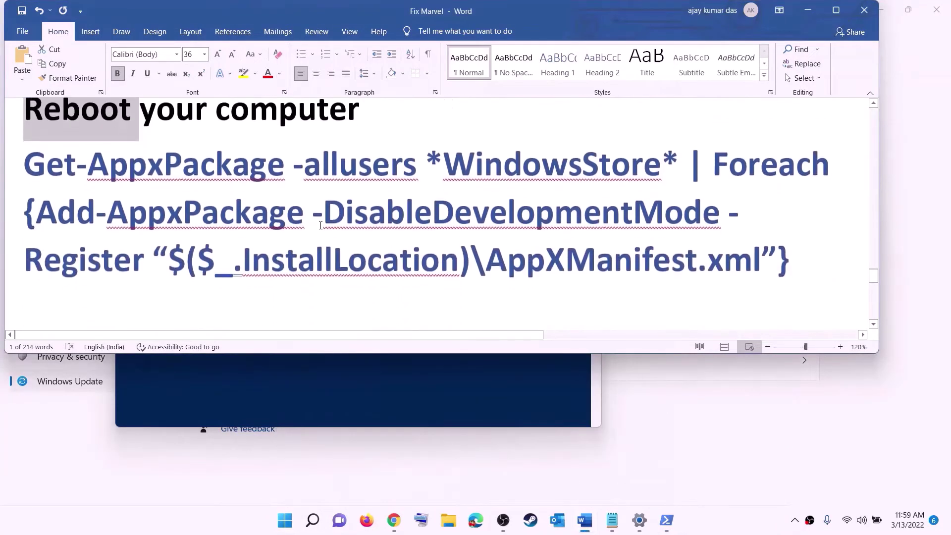
{"action": "left_click_drag", "start_coordinate": [790, 262], "coordinate": [161, 192]}
{"action": "right_click", "coordinate": [162, 191]}
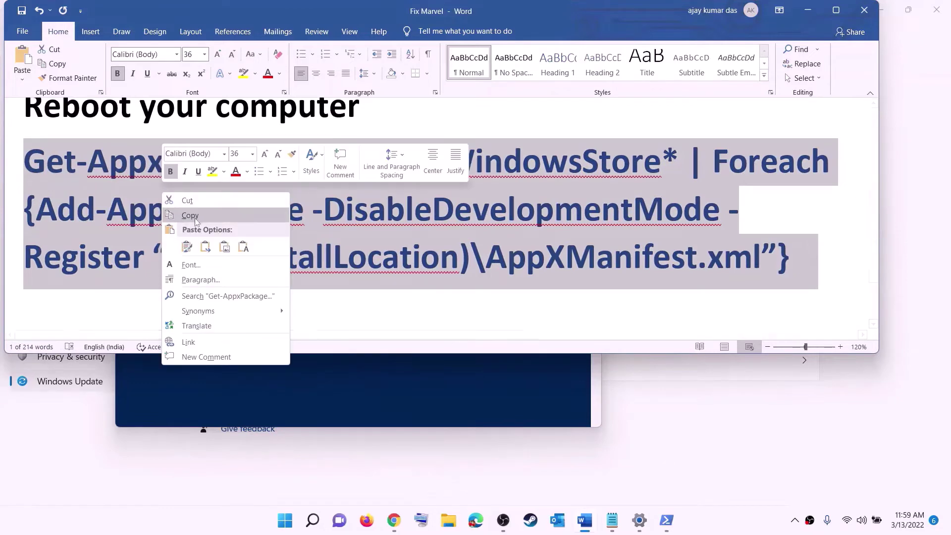
{"action": "left_click", "coordinate": [191, 212]}
Run the Add-AppxPackage re-register command in a new administrator PowerShell.
{"action": "left_click", "coordinate": [285, 520]}
{"action": "type", "text": "p"}
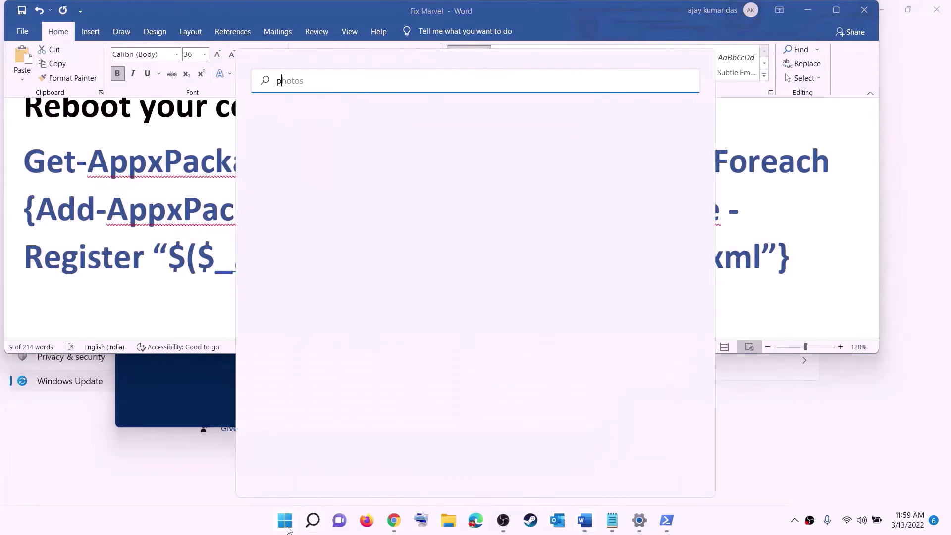
{"action": "type", "text": "owershell"}
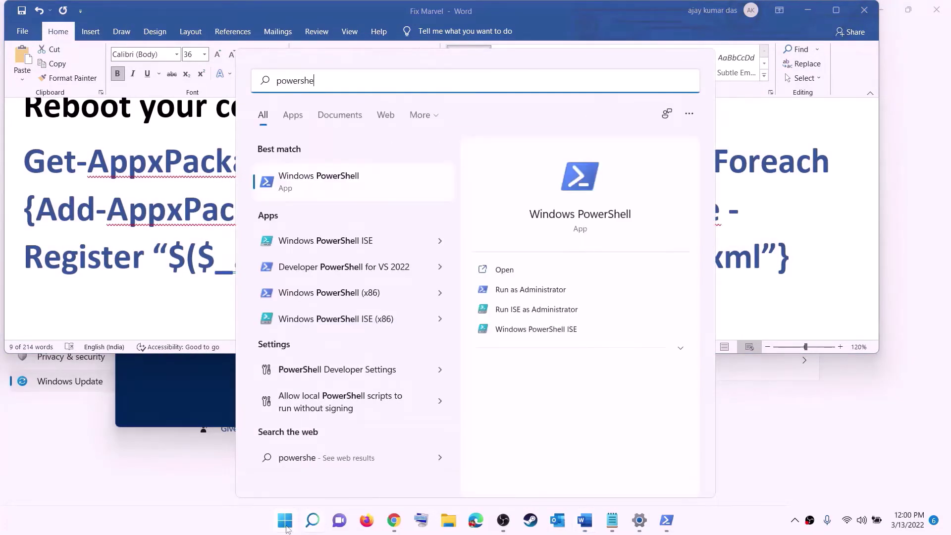
{"action": "right_click", "coordinate": [309, 192]}
{"action": "left_click", "coordinate": [389, 204]}
{"action": "left_click", "coordinate": [419, 355]}
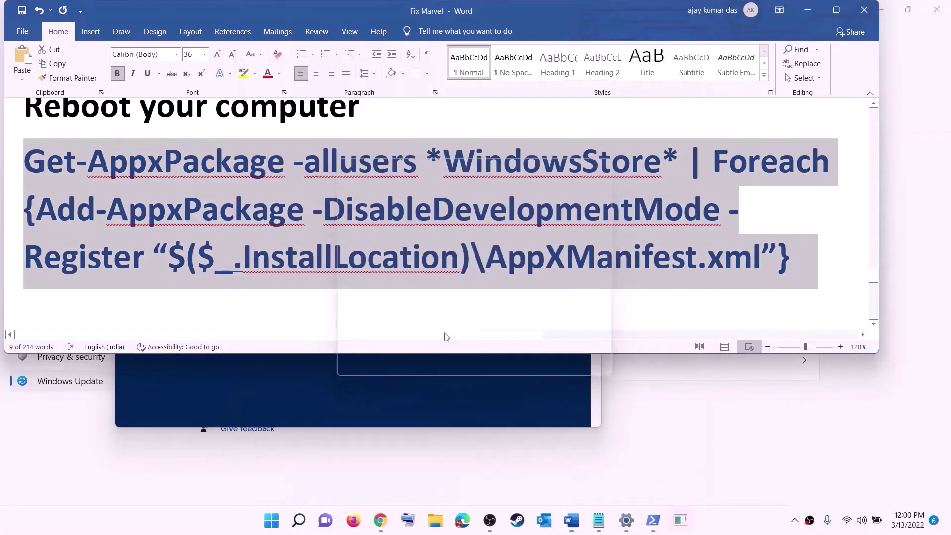
{"action": "left_click_drag", "start_coordinate": [340, 45], "coordinate": [451, 106]}
{"action": "key", "text": "ctrl+v"}
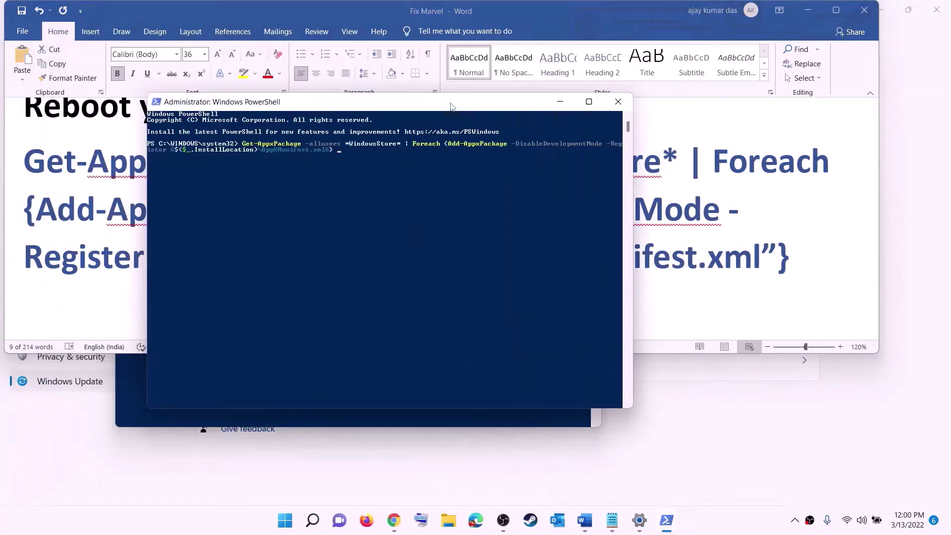
{"action": "key", "text": "Return"}
{"action": "left_click", "coordinate": [293, 526]}
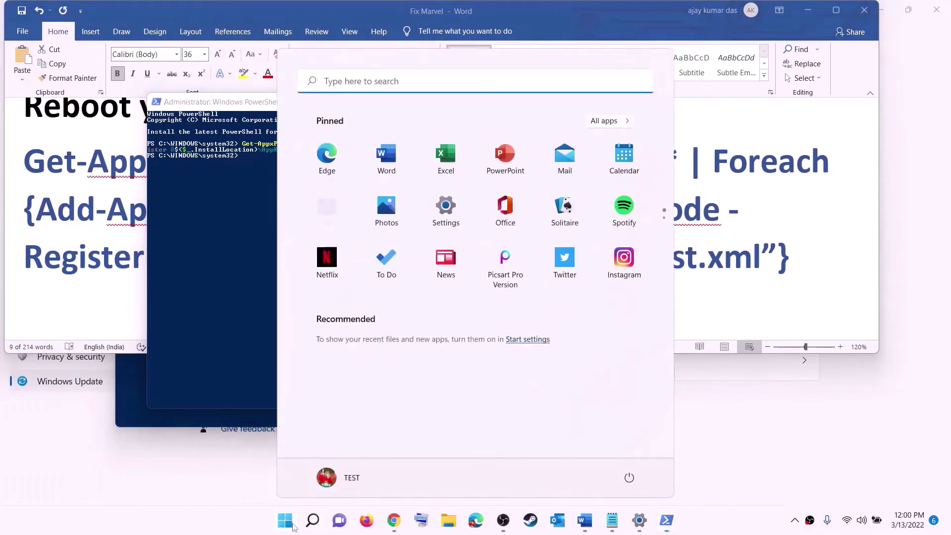
Launch Microsoft Store maximized, search 'xbox', open the Xbox app page, then return to Word.
{"action": "type", "text": "store"}
{"action": "left_click", "coordinate": [298, 174]}
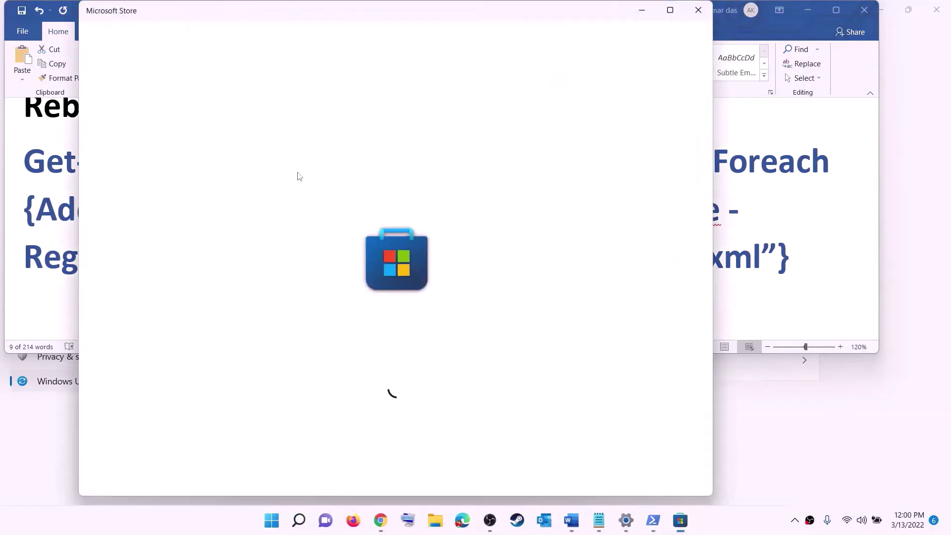
{"action": "left_click", "coordinate": [670, 10]}
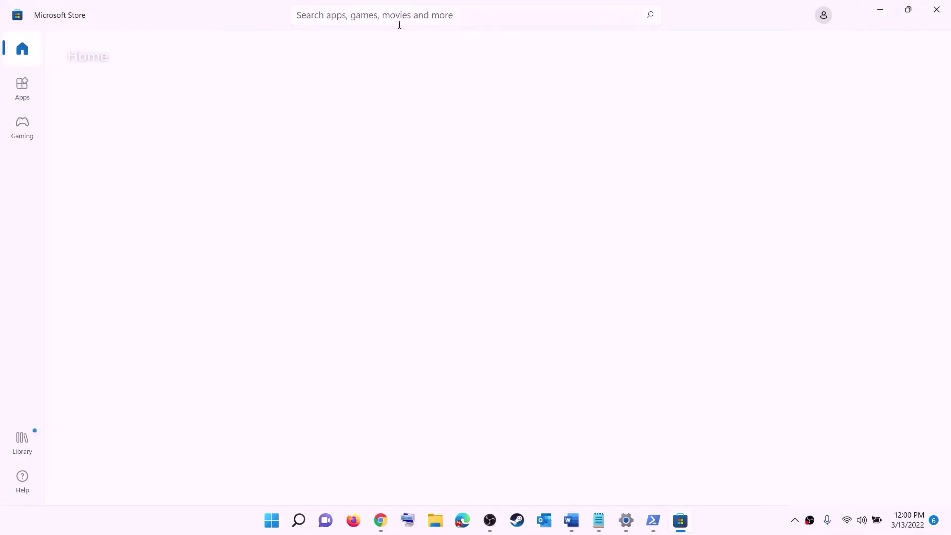
{"action": "left_click", "coordinate": [357, 15]}
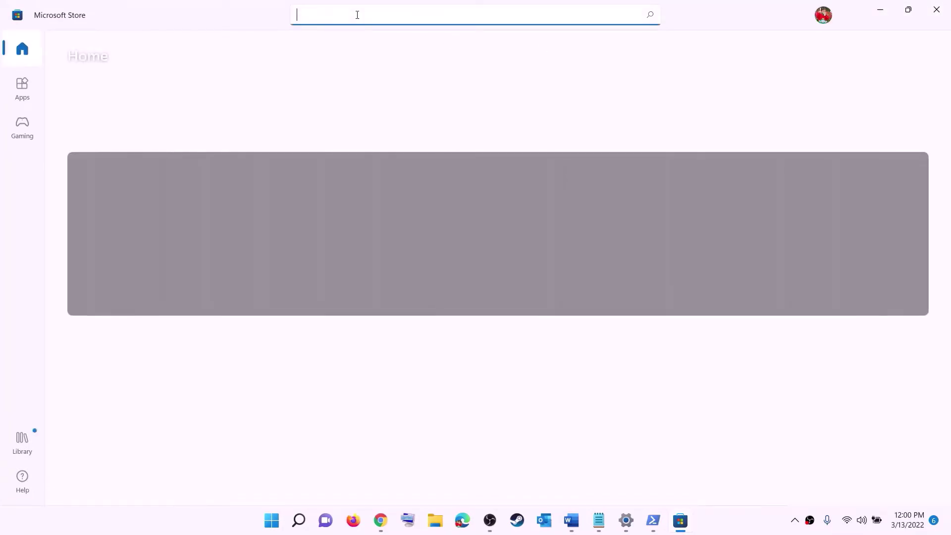
{"action": "type", "text": "xbo"}
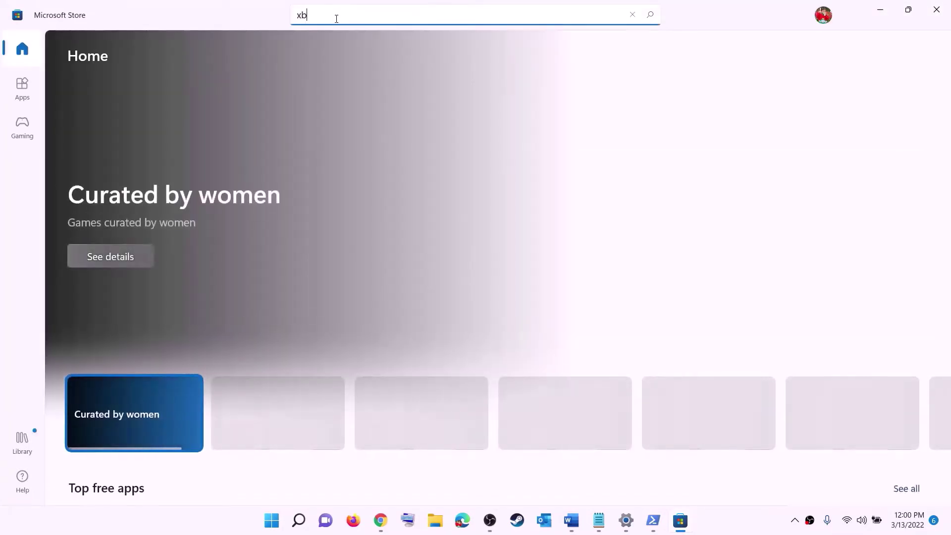
{"action": "type", "text": "x"}
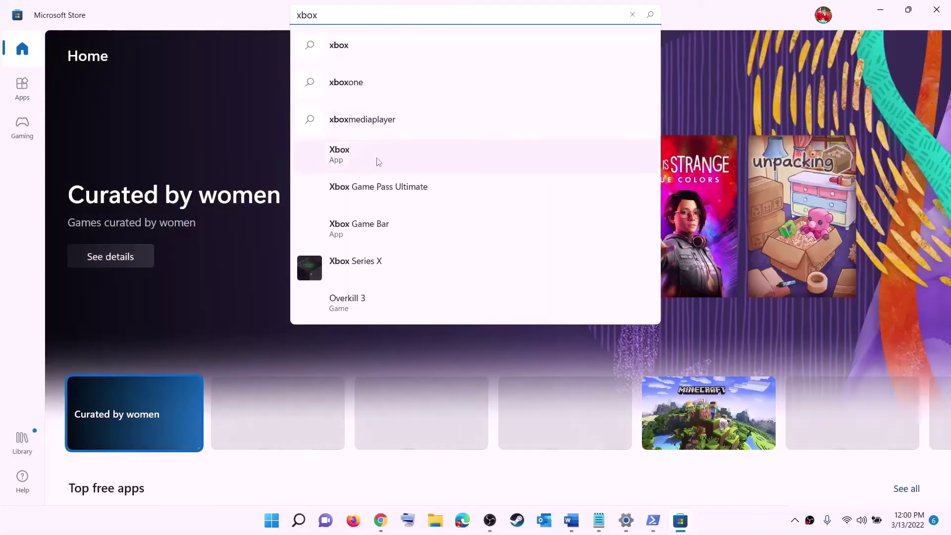
{"action": "left_click", "coordinate": [357, 158]}
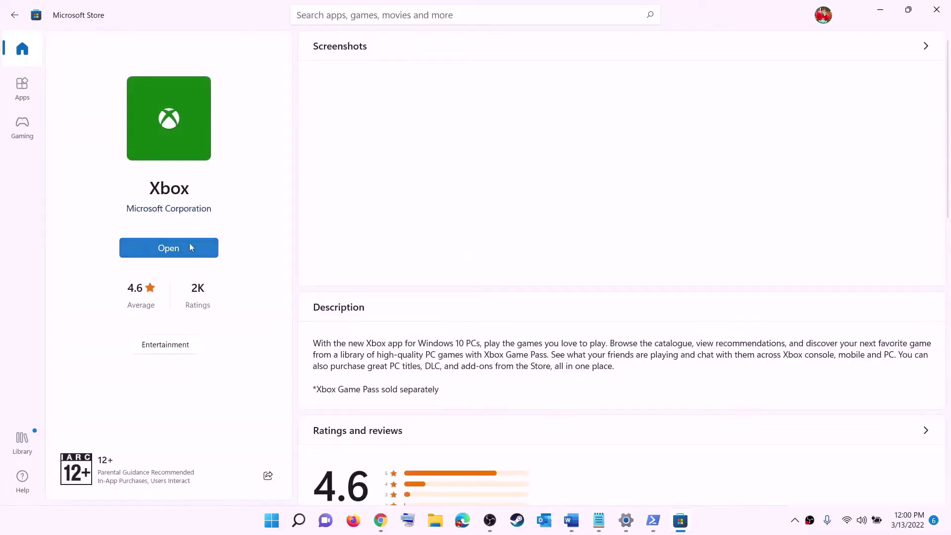
{"action": "left_click", "coordinate": [571, 520]}
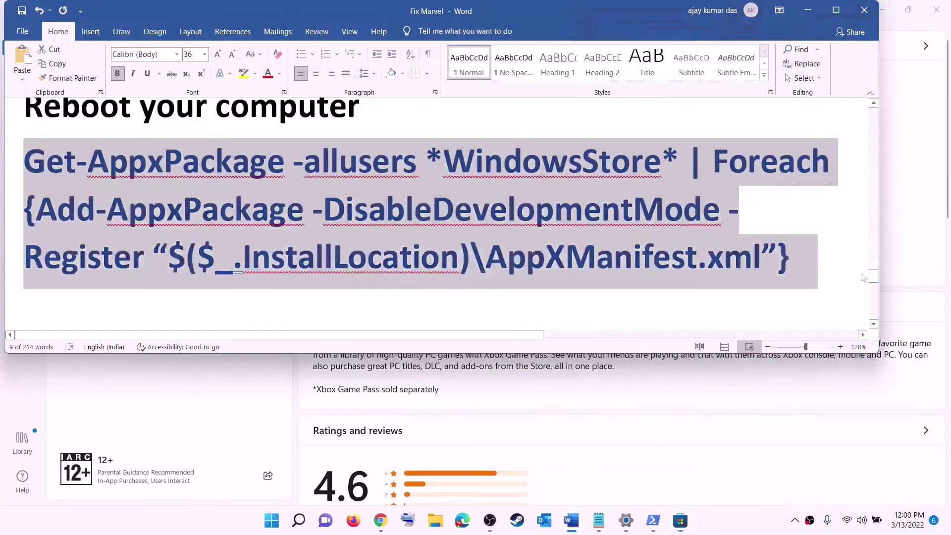
In the guide, highlight the phrase about installing to the C drive and the words 'Different Drive'.
{"action": "scroll", "coordinate": [244, 243], "scroll_direction": "down", "scroll_amount": 5}
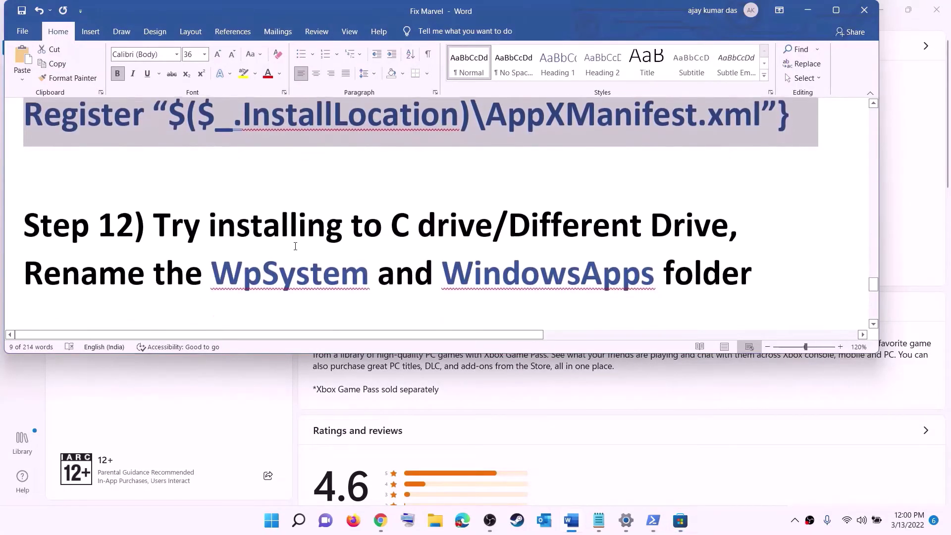
{"action": "left_click_drag", "start_coordinate": [135, 191], "coordinate": [646, 191]}
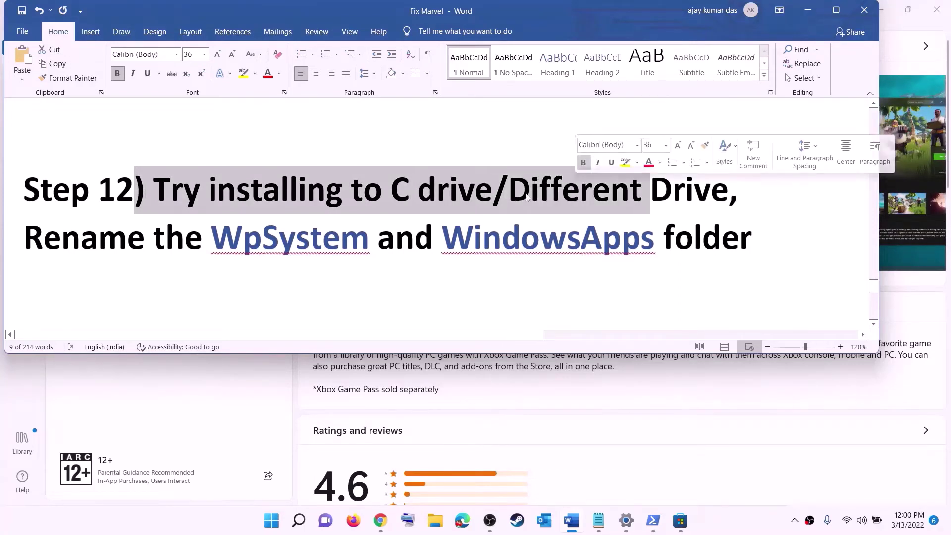
{"action": "left_click", "coordinate": [417, 198]}
{"action": "double_click", "coordinate": [404, 192]}
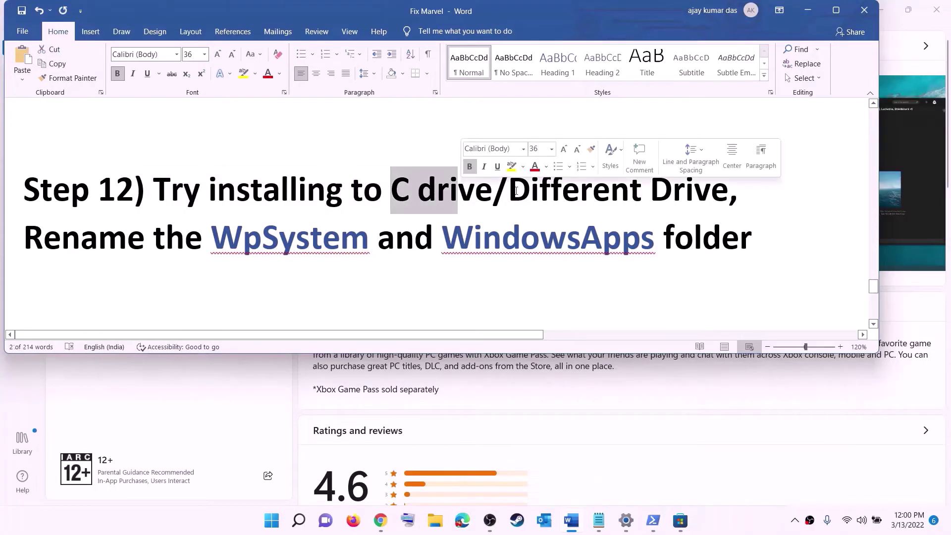
{"action": "left_click_drag", "start_coordinate": [511, 190], "coordinate": [711, 192]}
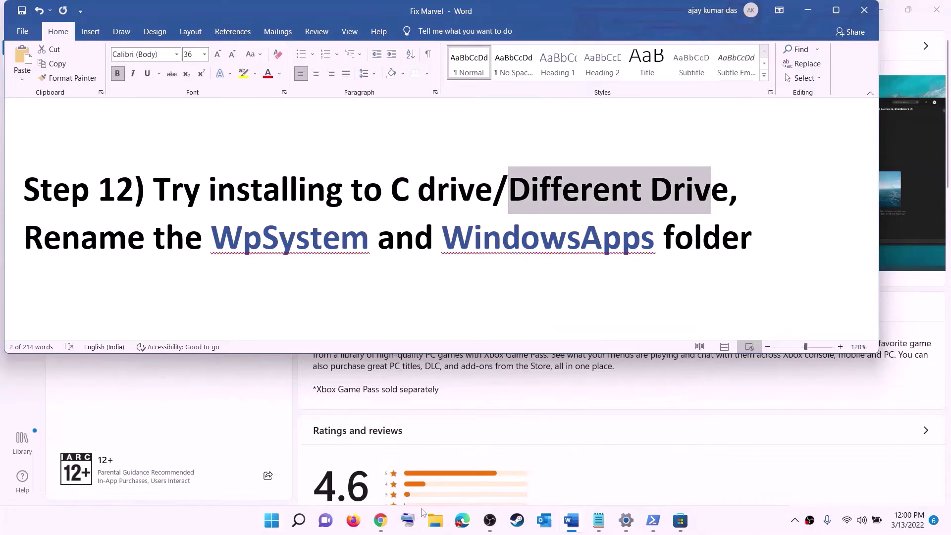
Go to Settings > System > Storage > Advanced storage settings > Where new content is saved.
{"action": "left_click", "coordinate": [272, 526]}
{"action": "left_click", "coordinate": [446, 208]}
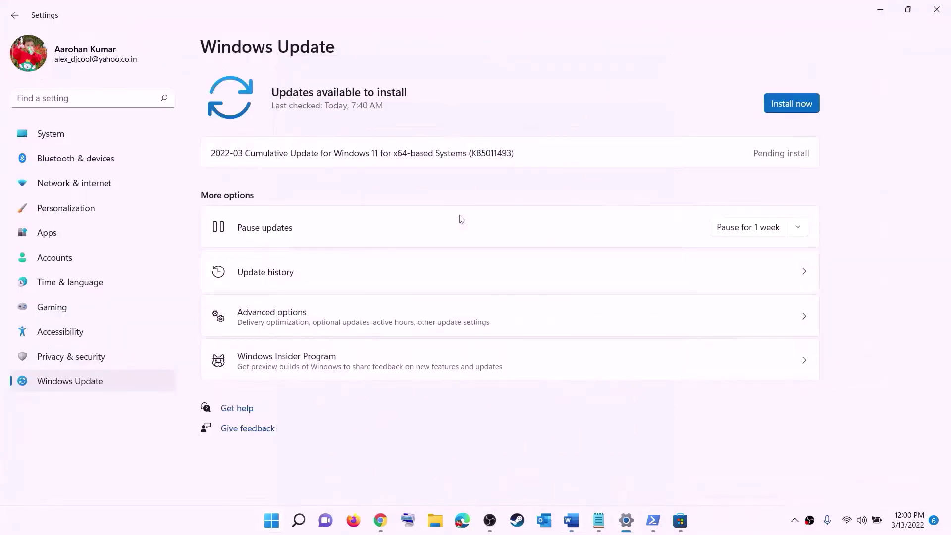
{"action": "left_click", "coordinate": [52, 135]}
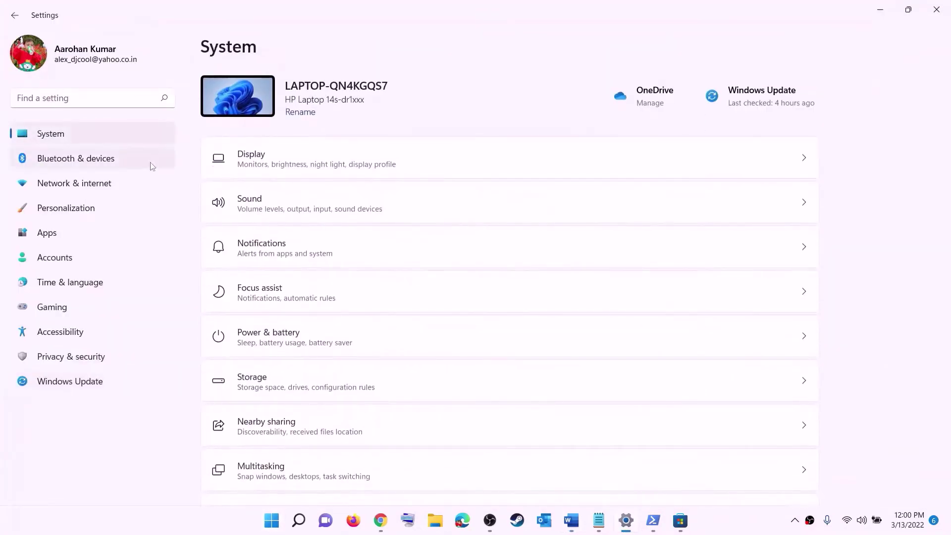
{"action": "scroll", "coordinate": [277, 288], "scroll_direction": "down", "scroll_amount": 3}
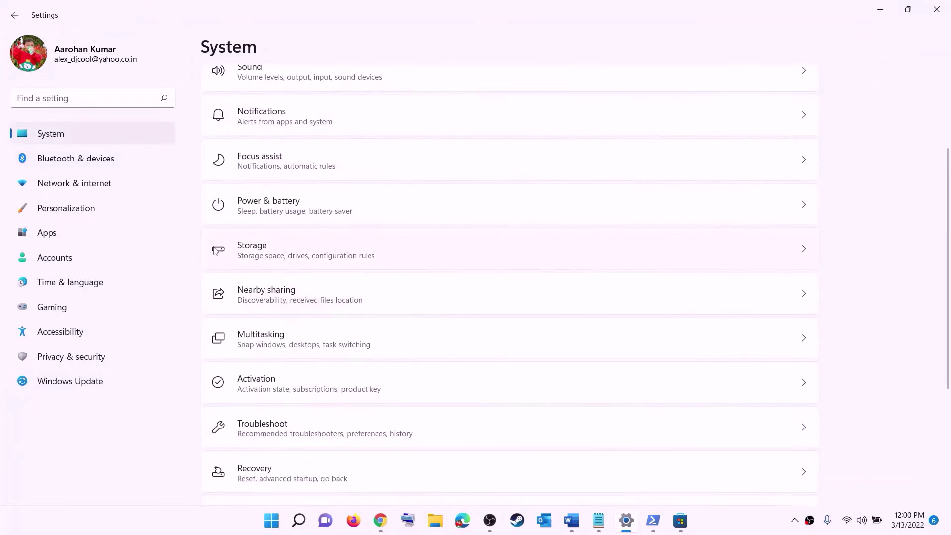
{"action": "left_click", "coordinate": [254, 263]}
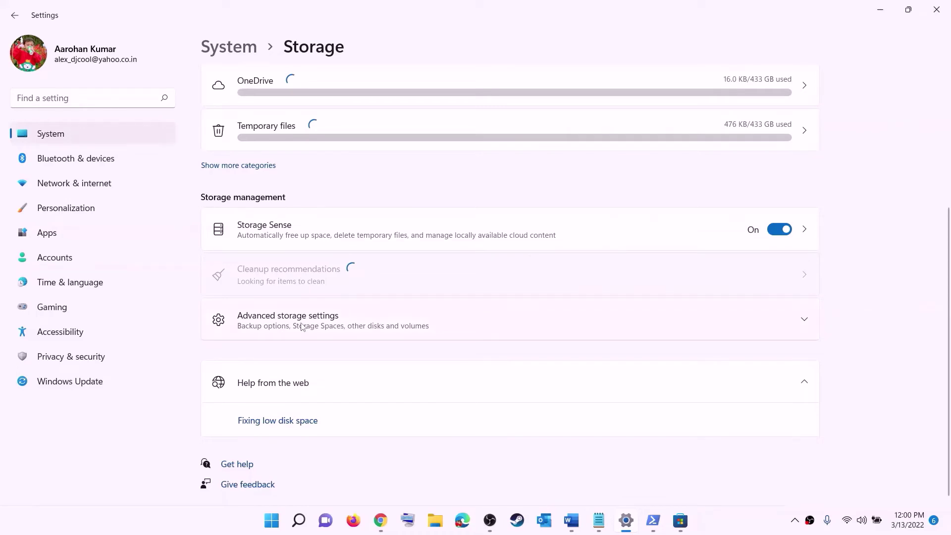
{"action": "left_click", "coordinate": [302, 322]}
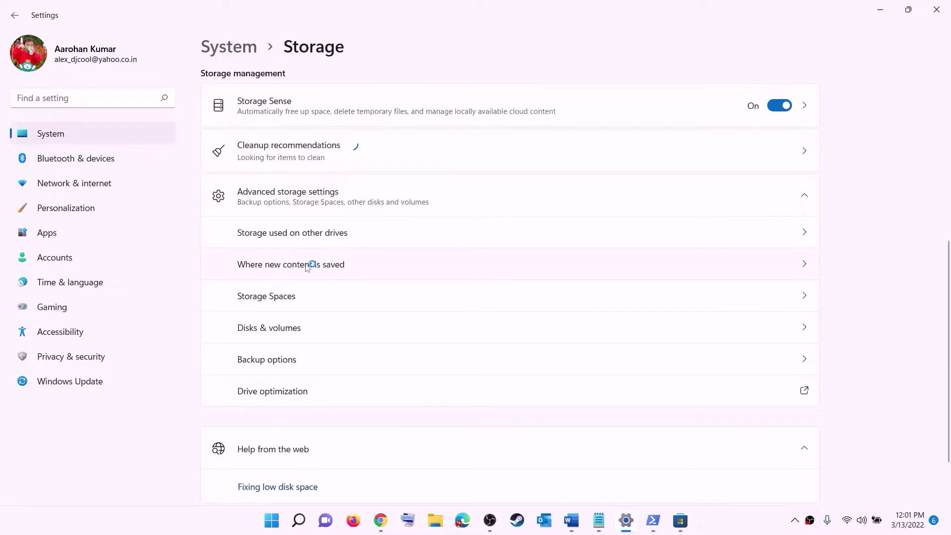
{"action": "left_click", "coordinate": [306, 267]}
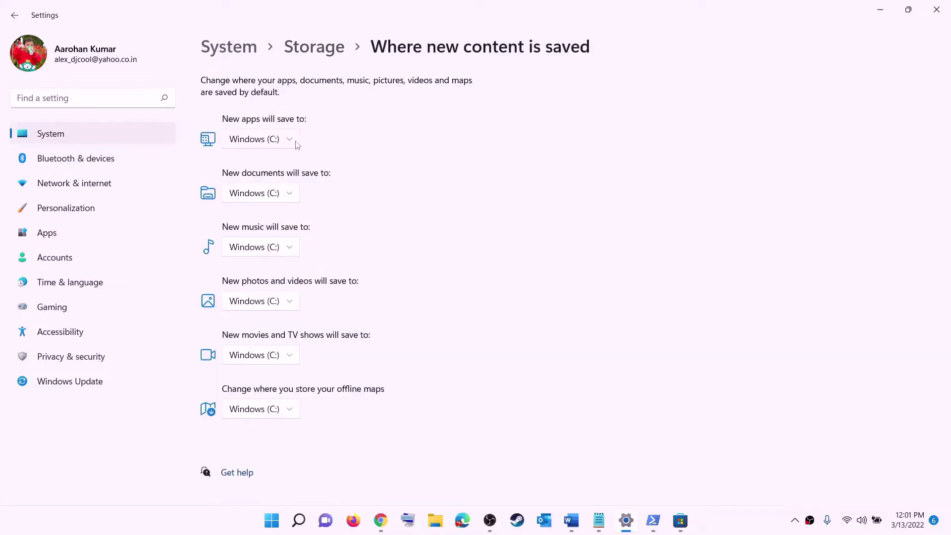
Confirm Windows (C:) in the 'New apps will save to' dropdown, then close the Settings window.
{"action": "left_click", "coordinate": [294, 139]}
{"action": "left_click", "coordinate": [289, 144]}
{"action": "left_click", "coordinate": [289, 140]}
{"action": "left_click", "coordinate": [292, 144]}
{"action": "left_click", "coordinate": [287, 144]}
{"action": "left_click", "coordinate": [271, 146]}
{"action": "left_click", "coordinate": [933, 14]}
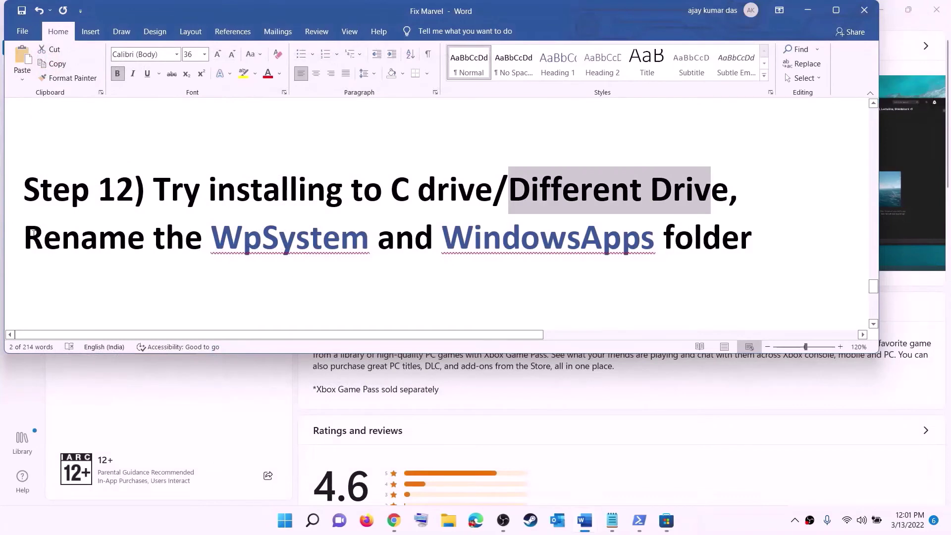